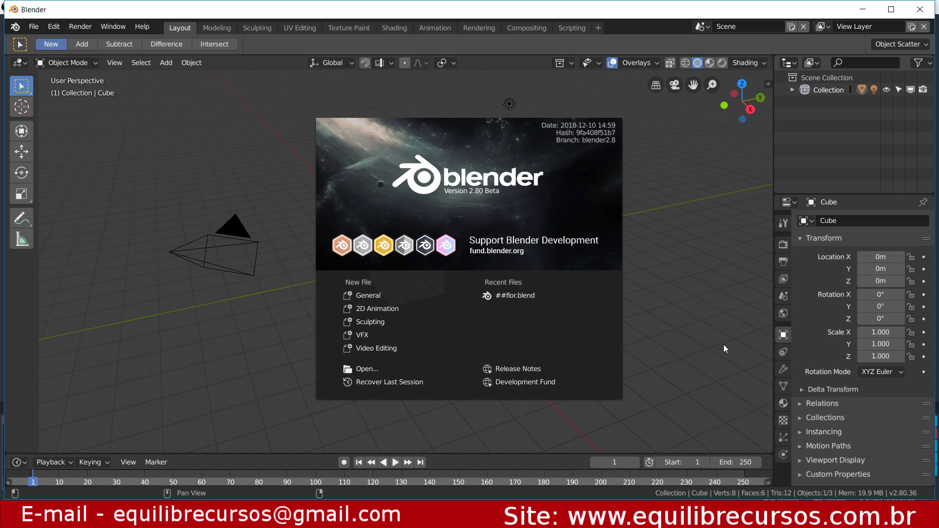
# - Dismiss the splash and review Input preferences, leaving Select With on Right
pyautogui.click(678, 311)
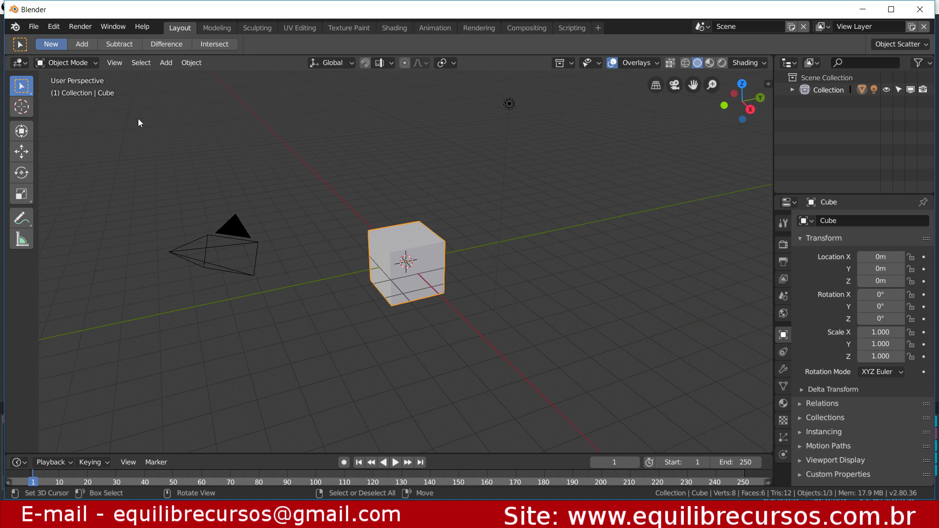
pyautogui.click(53, 27)
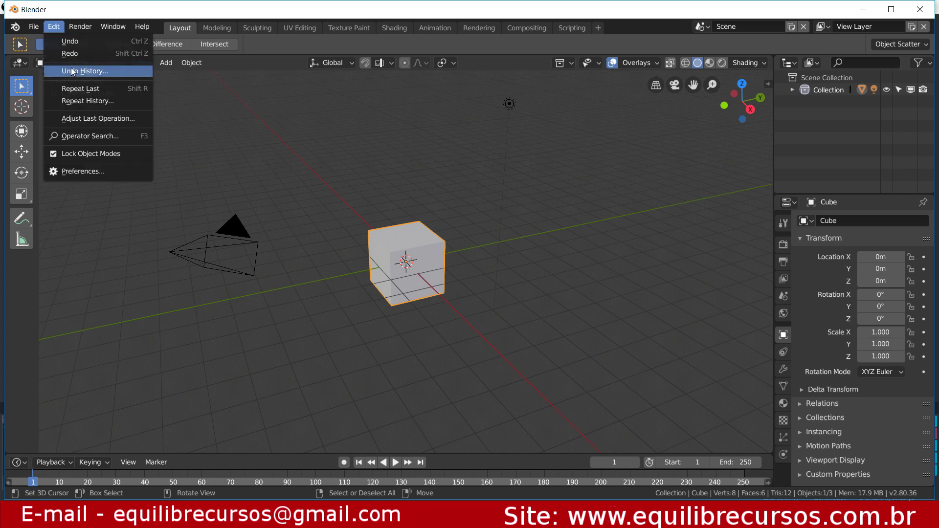
pyautogui.click(90, 171)
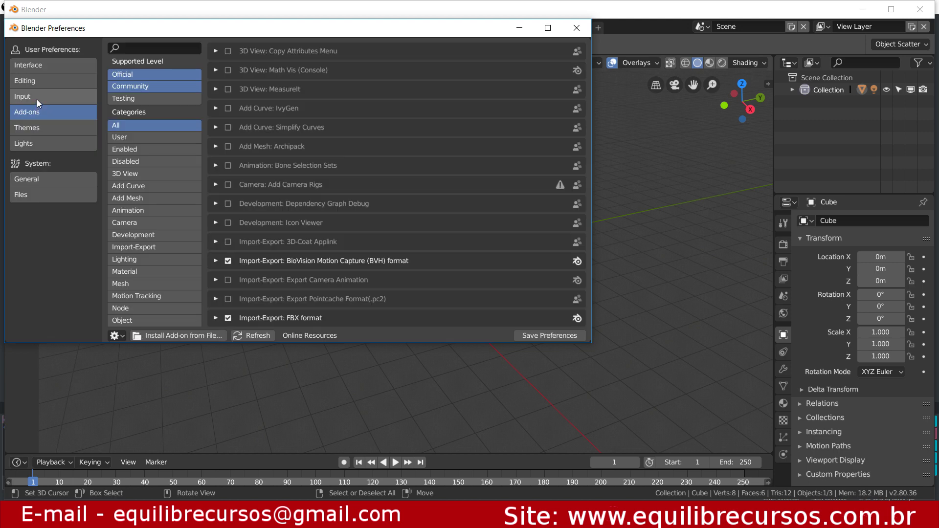
pyautogui.click(36, 98)
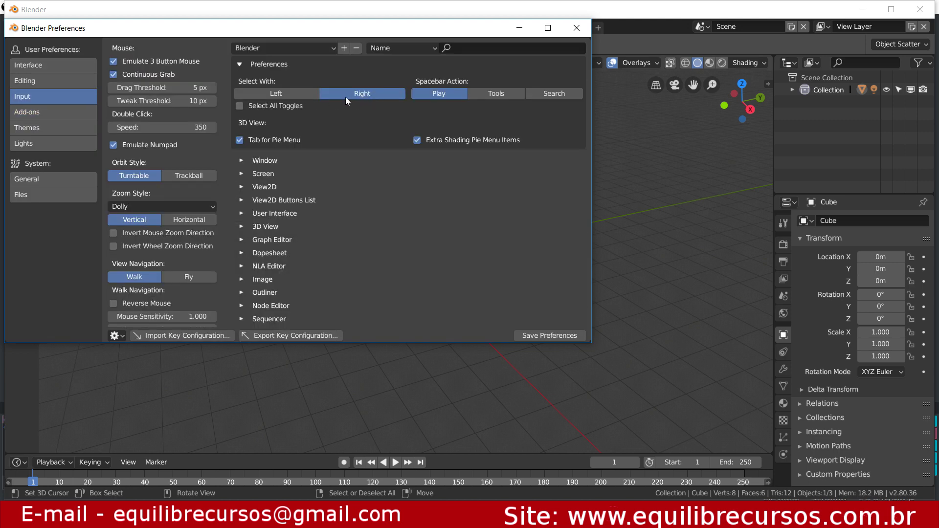
pyautogui.click(285, 95)
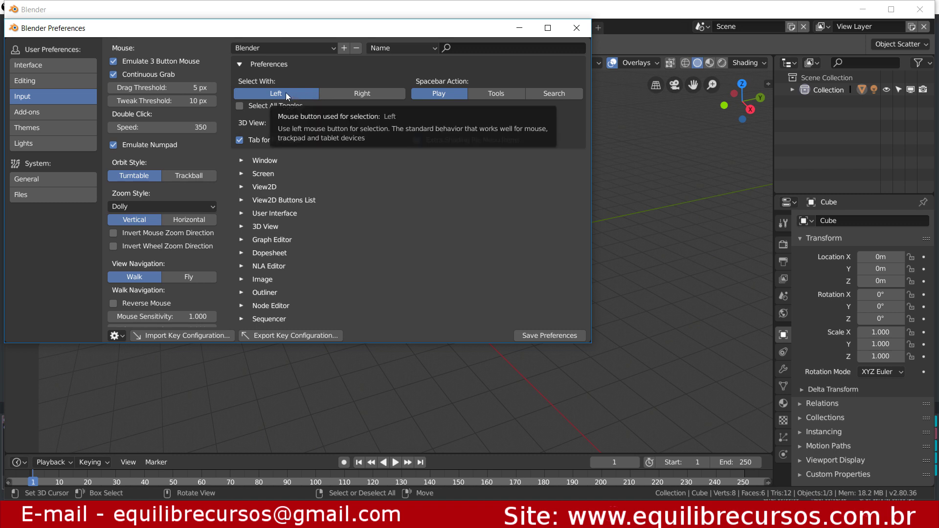
pyautogui.click(354, 91)
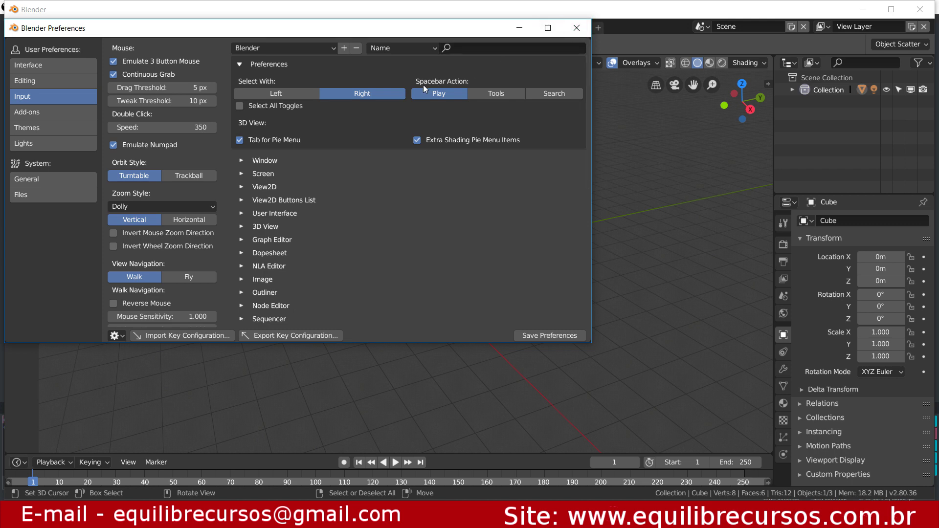
pyautogui.click(576, 28)
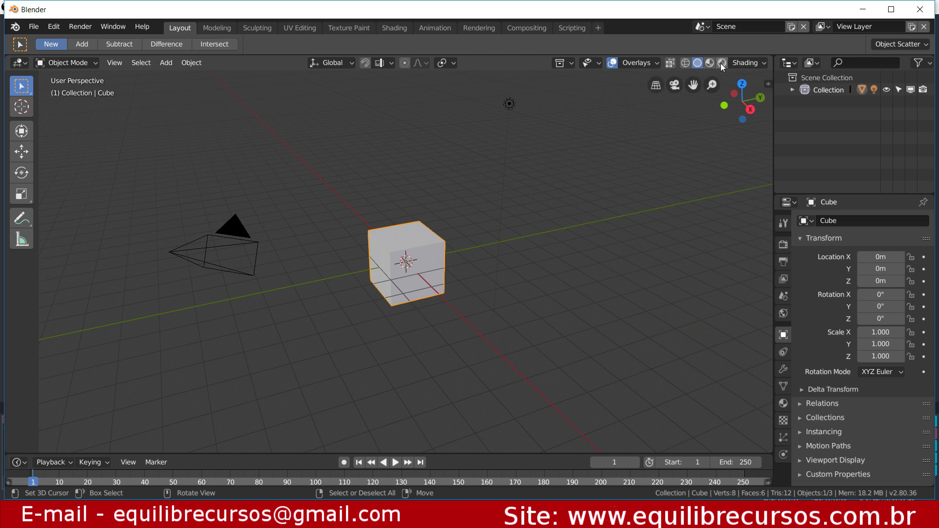
# - Try Cavity, Random and Texture viewport colouring, then return to Material colouring
pyautogui.click(742, 63)
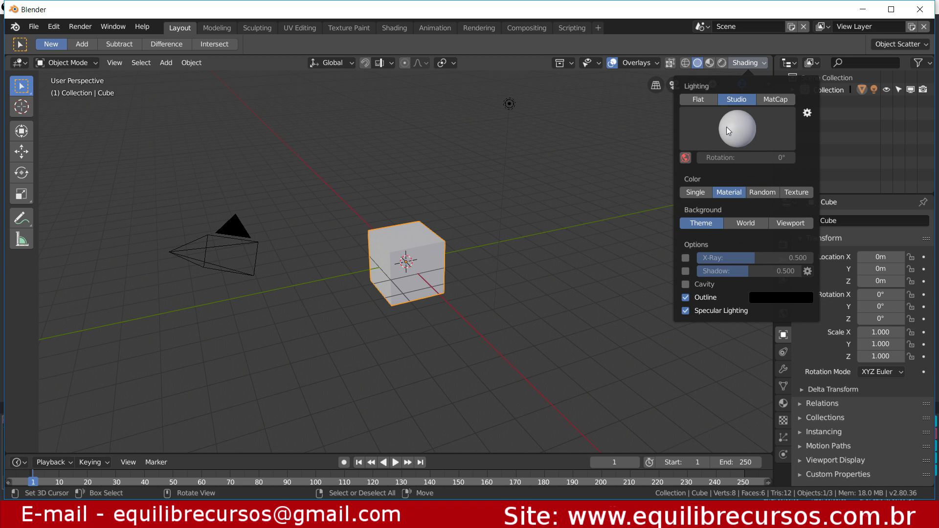
pyautogui.click(686, 284)
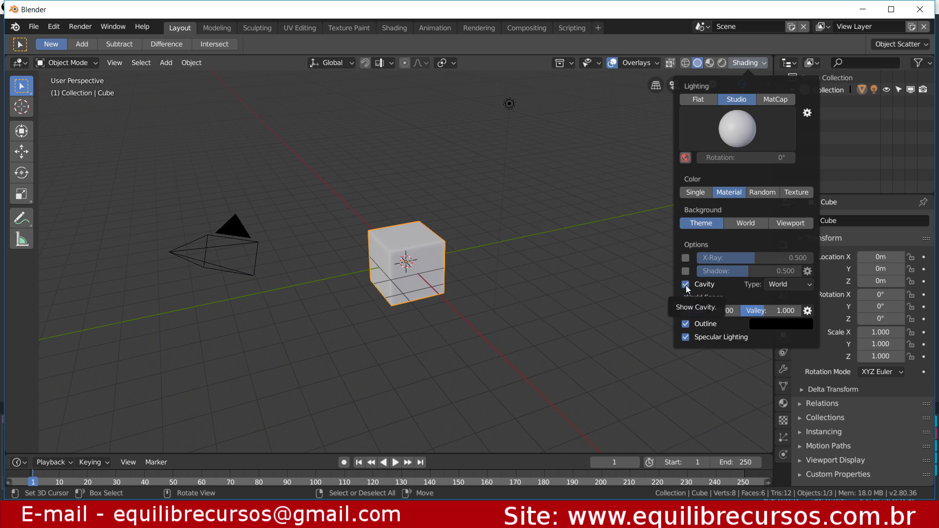
pyautogui.click(687, 287)
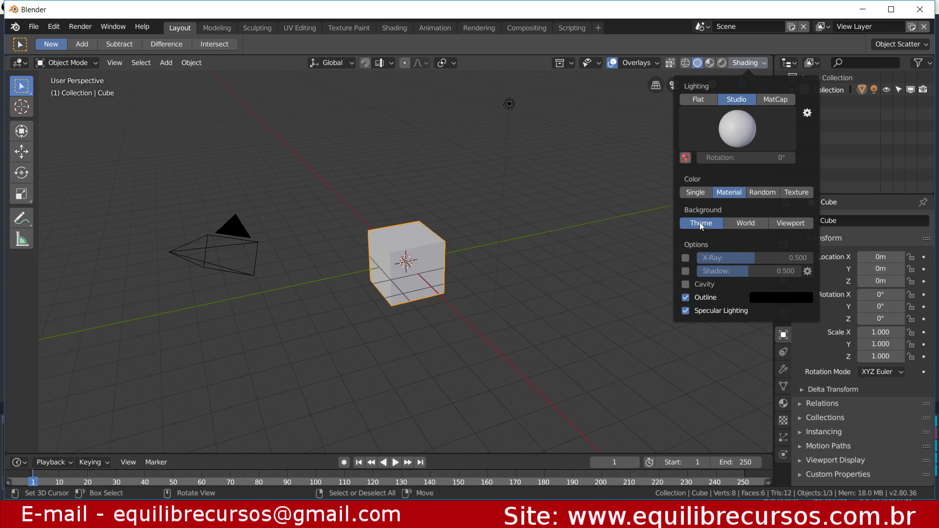
pyautogui.click(756, 193)
pyautogui.click(800, 192)
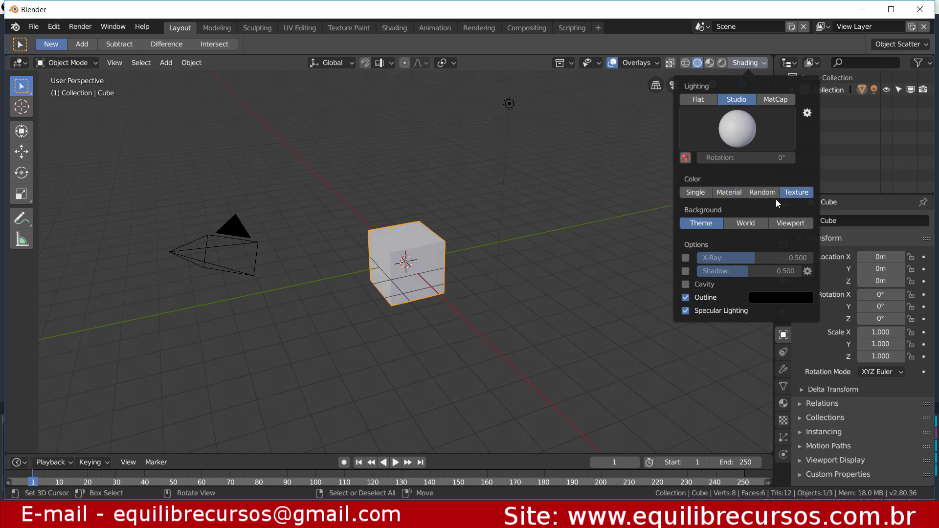
pyautogui.click(728, 194)
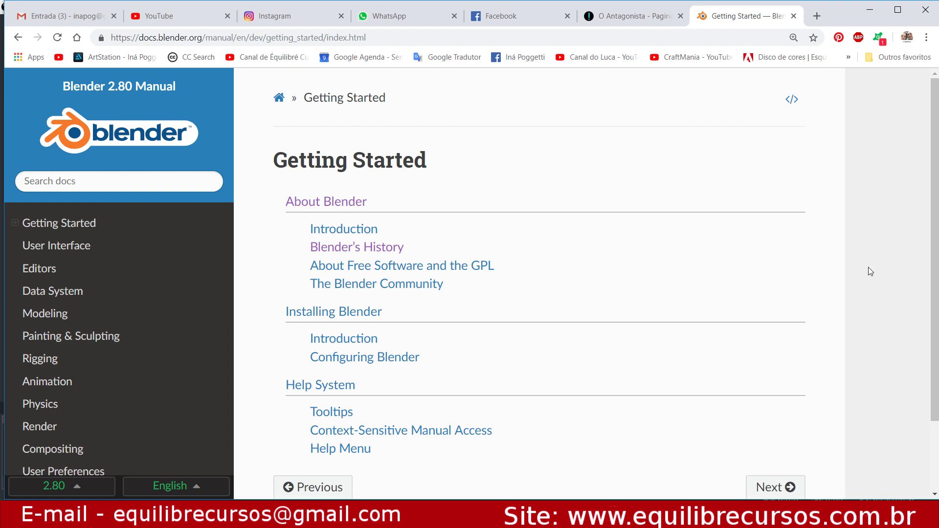
# - Switch the online manual to Português and collapse its Iniciando contents section
pyautogui.scroll(-2, 869, 268)
pyautogui.scroll(2, 869, 268)
pyautogui.click(171, 487)
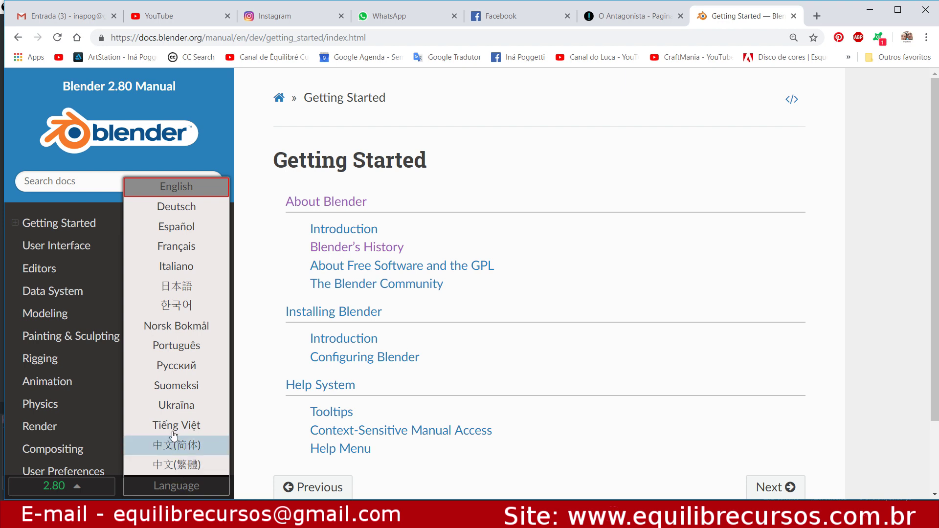
pyautogui.click(194, 345)
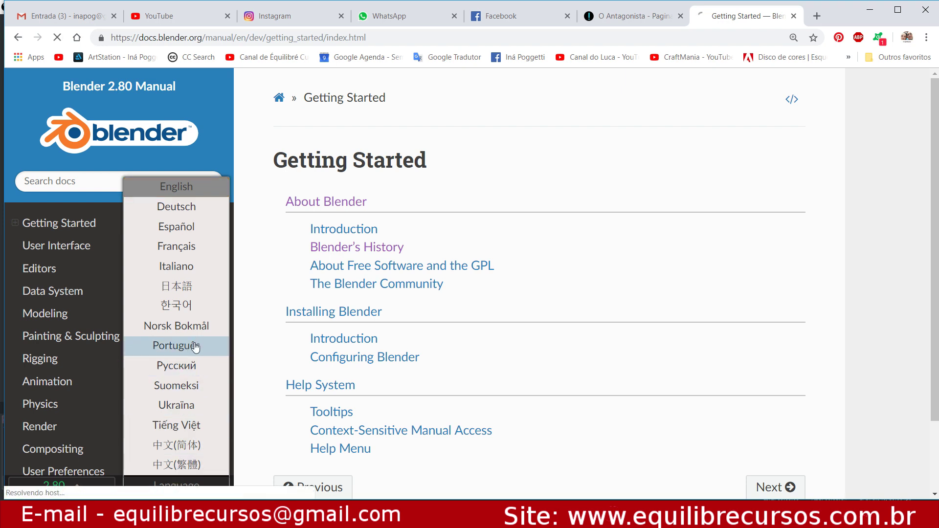
pyautogui.click(194, 346)
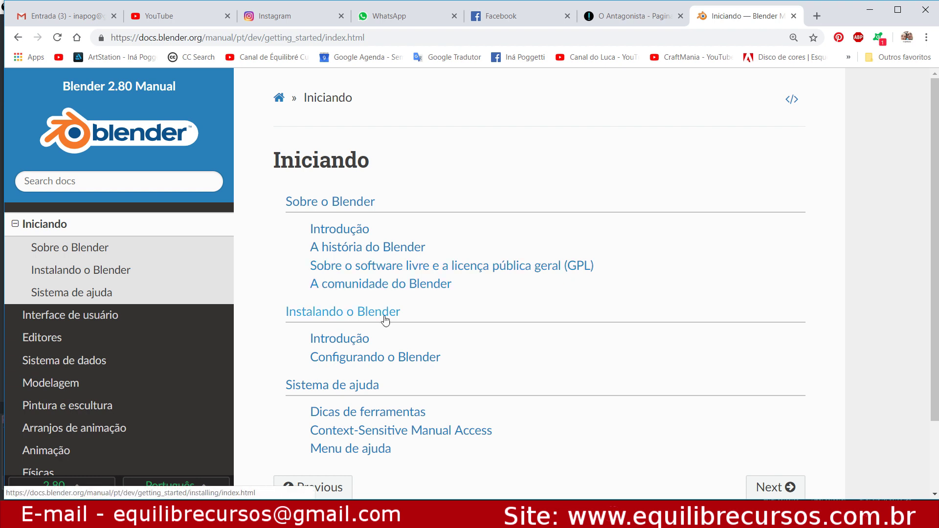
pyautogui.click(15, 225)
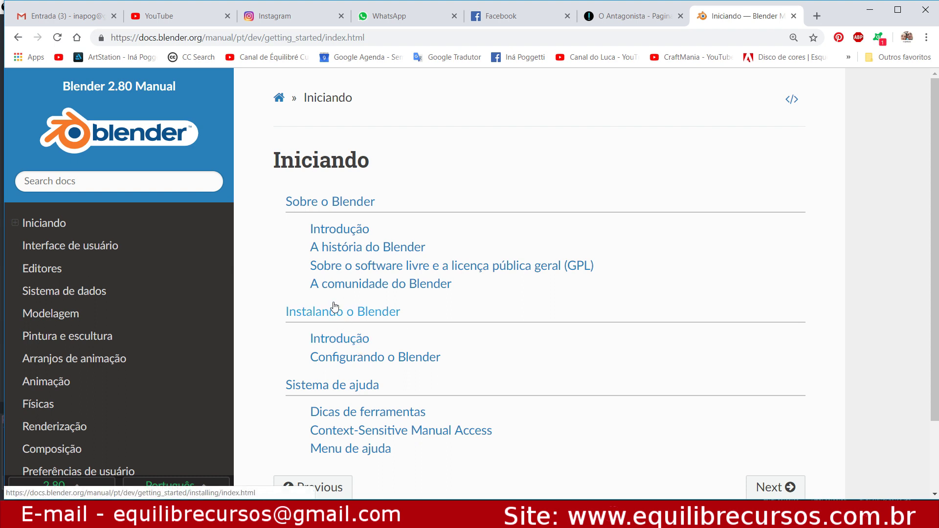
pyautogui.click(374, 38)
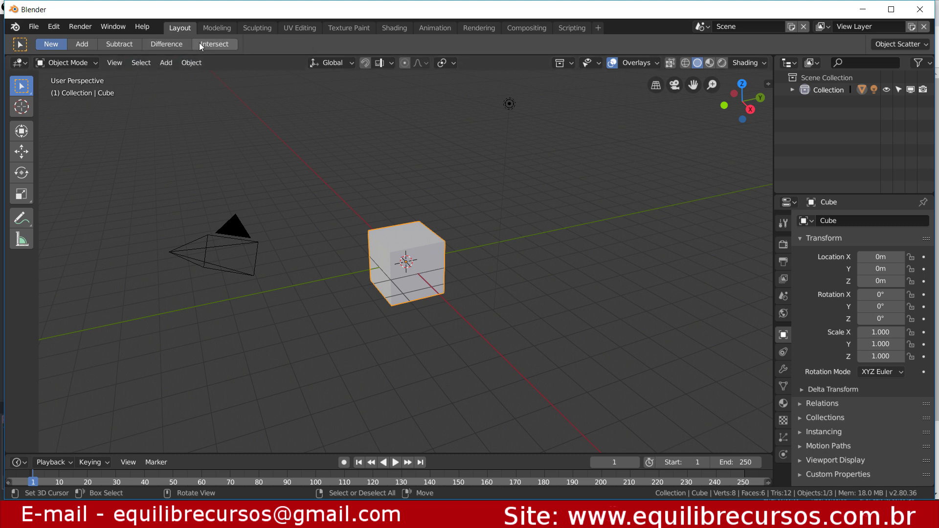
pyautogui.moveTo(849, 193)
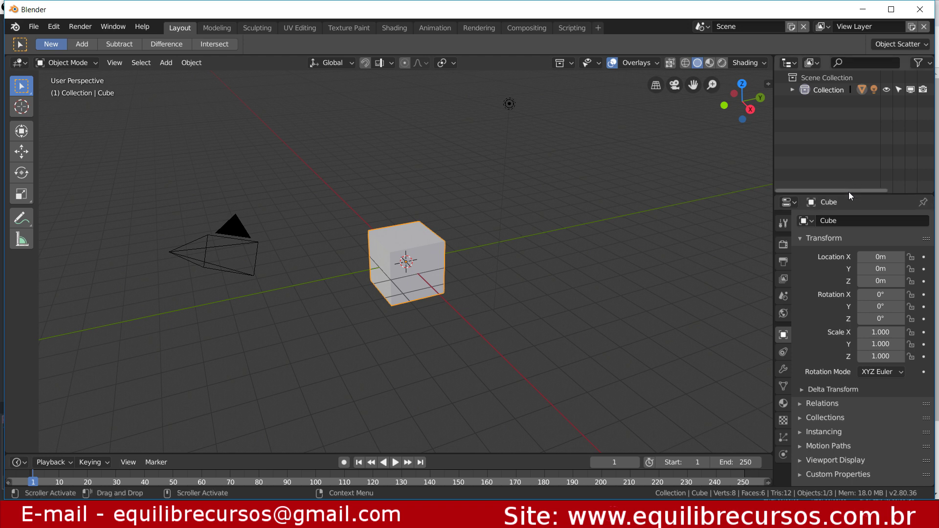
# - Make the Properties editor taller and split the 3D viewport into two side-by-side areas
pyautogui.moveTo(849, 195); pyautogui.dragTo(850, 112)
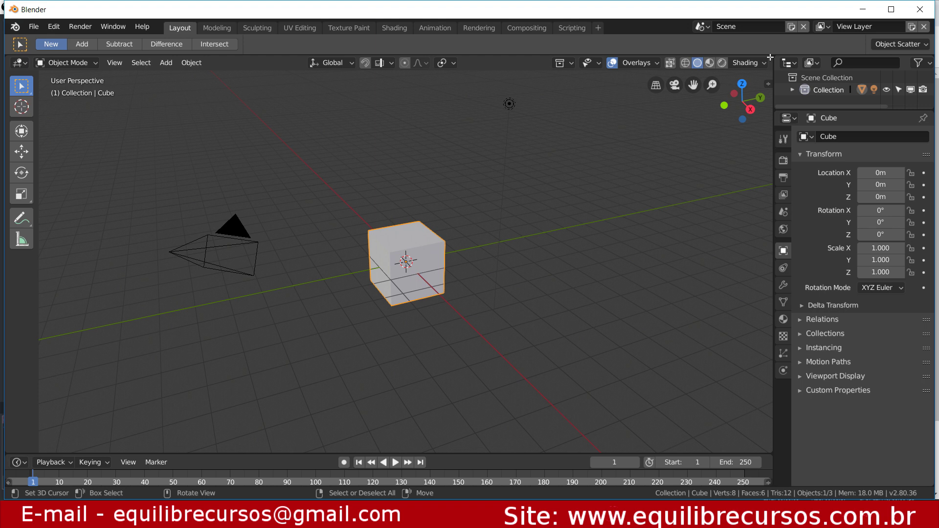
pyautogui.moveTo(770, 57); pyautogui.dragTo(549, 54)
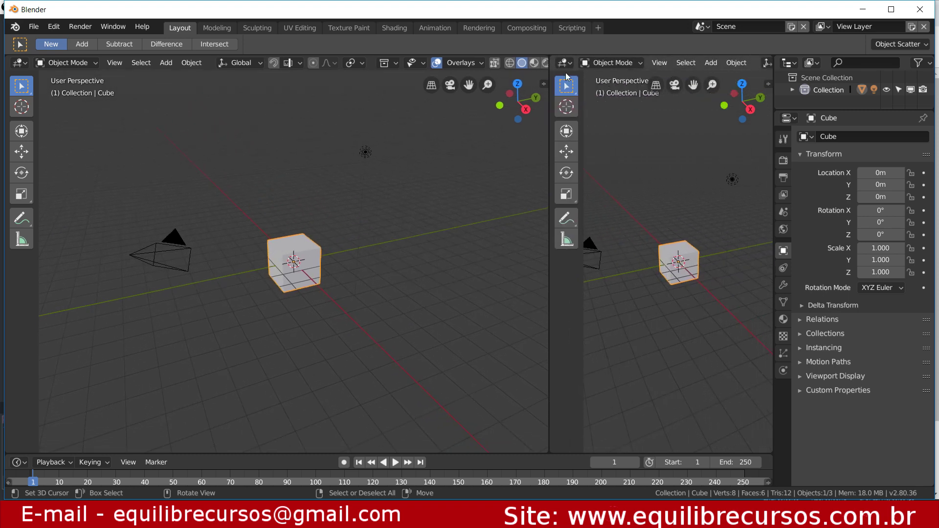
# - Make the right area a UV Editor, then join it back into the 3D Viewport
pyautogui.click(565, 62)
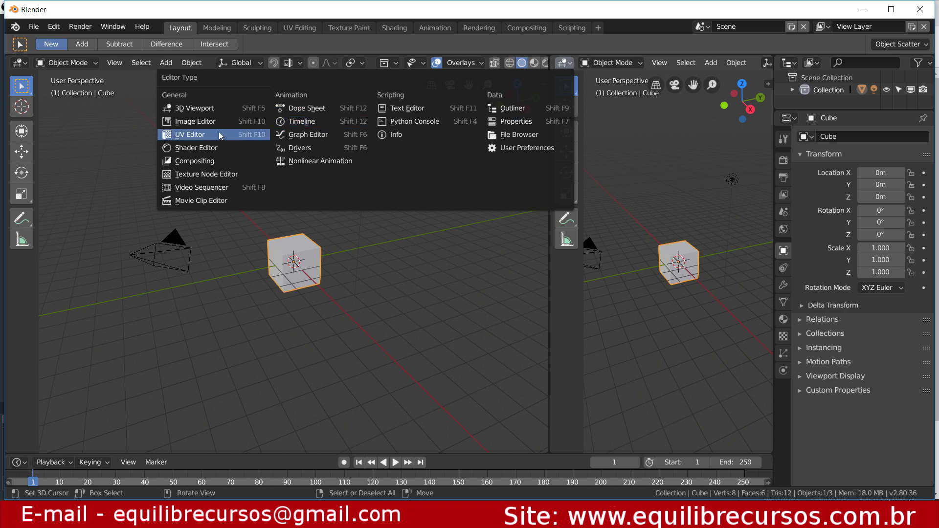
pyautogui.click(191, 134)
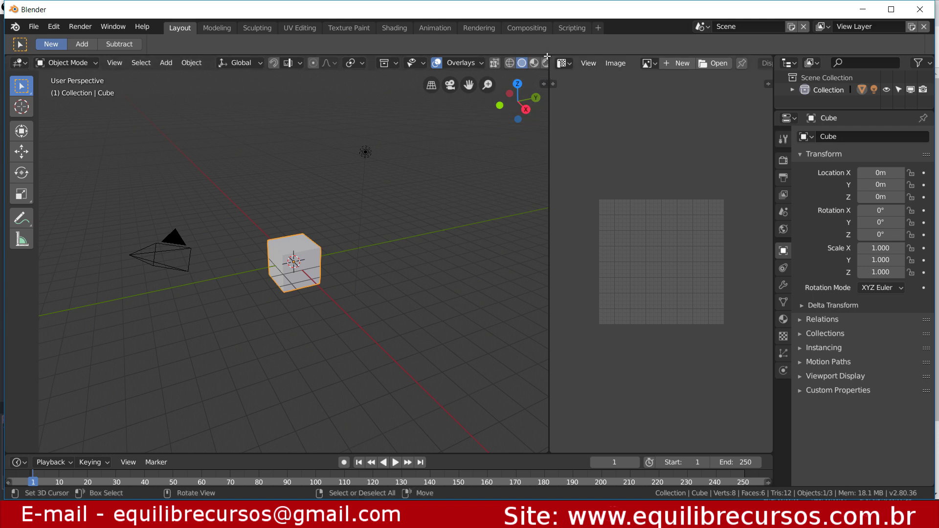
pyautogui.moveTo(547, 56); pyautogui.dragTo(573, 63)
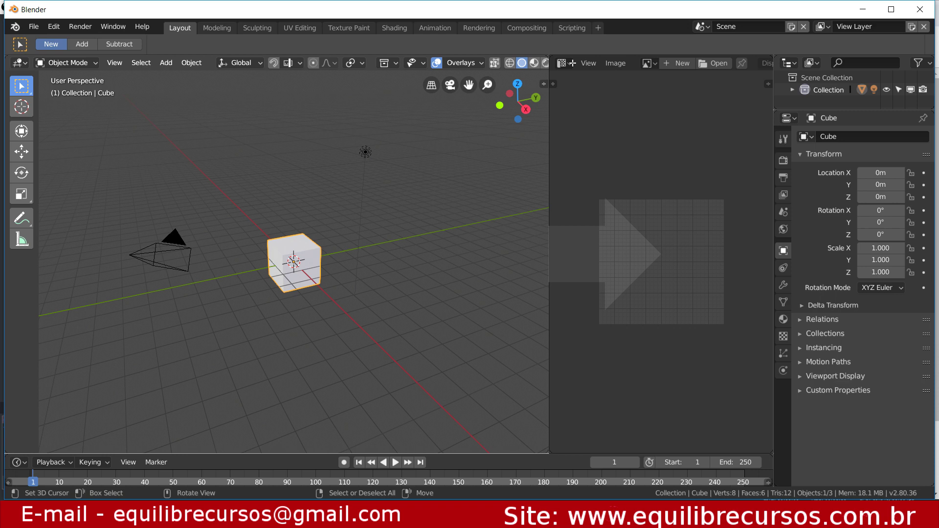
pyautogui.moveTo(573, 64)
pyautogui.mouseDown()
pyautogui.moveTo(517, 72)
pyautogui.moveTo(572, 79)
pyautogui.mouseUp()
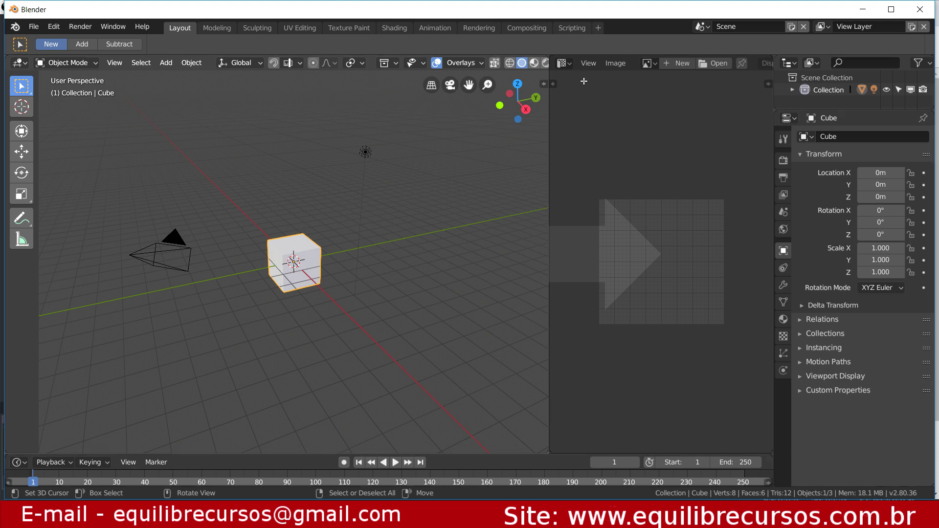
pyautogui.moveTo(571, 79); pyautogui.dragTo(593, 86)
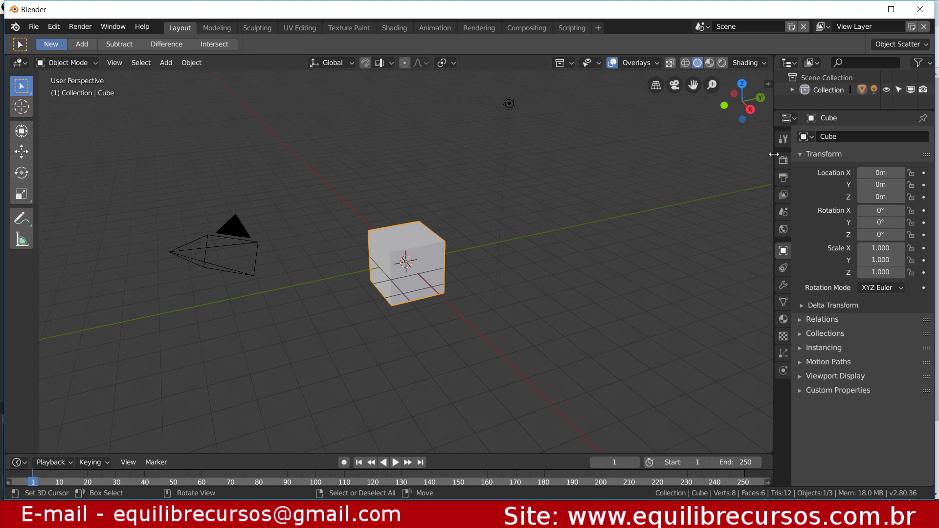
# - Split the 3D viewport into two stacked views and resize the divider
pyautogui.rightClick(774, 154)
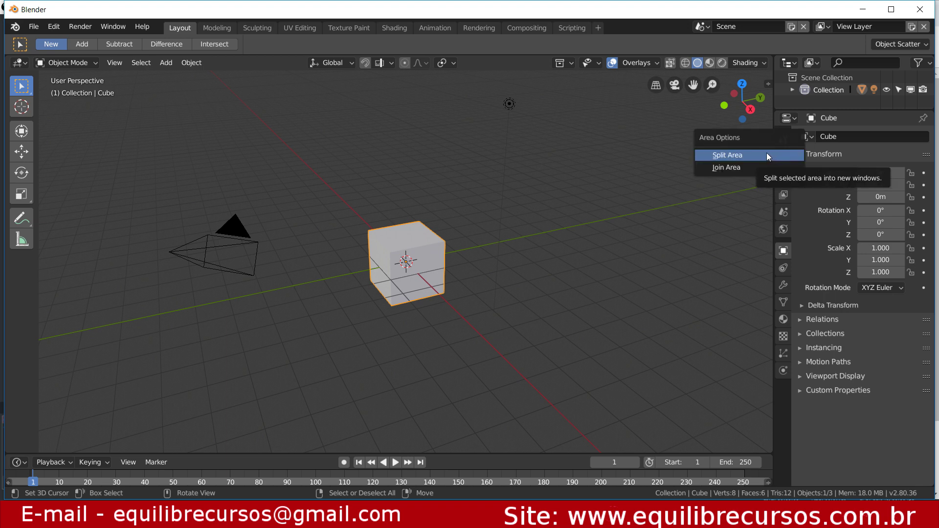
pyautogui.click(767, 154)
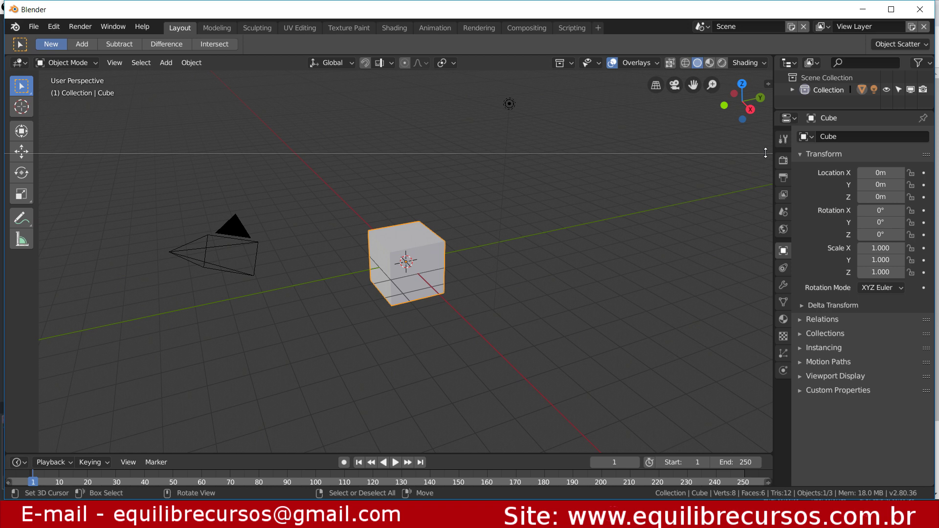
pyautogui.click(766, 153)
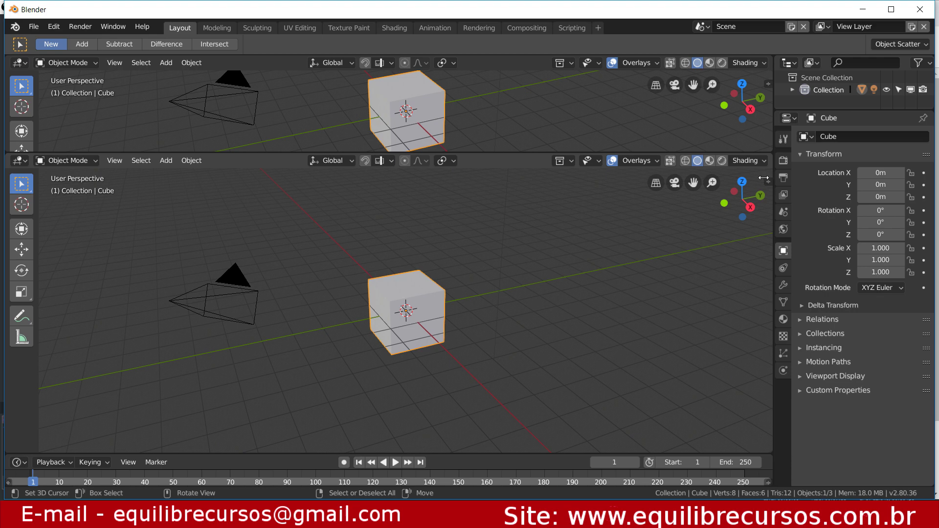
pyautogui.click(534, 149)
pyautogui.moveTo(534, 153); pyautogui.dragTo(542, 250)
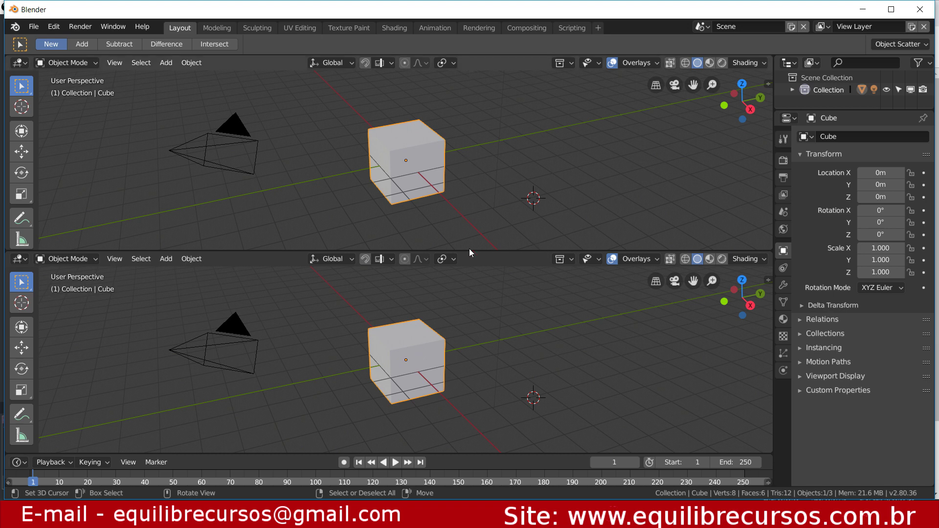
# - Split the upper viewport into two side-by-side views
pyautogui.rightClick(495, 250)
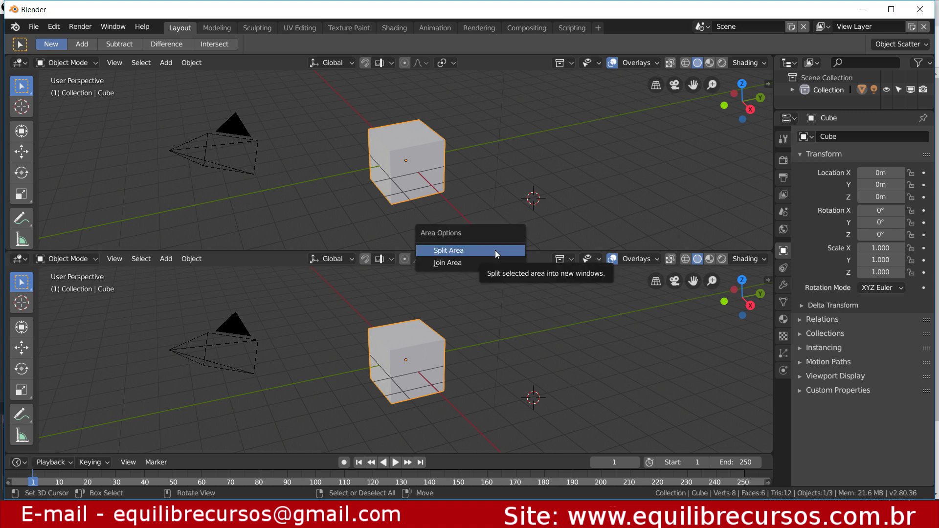
pyautogui.click(461, 251)
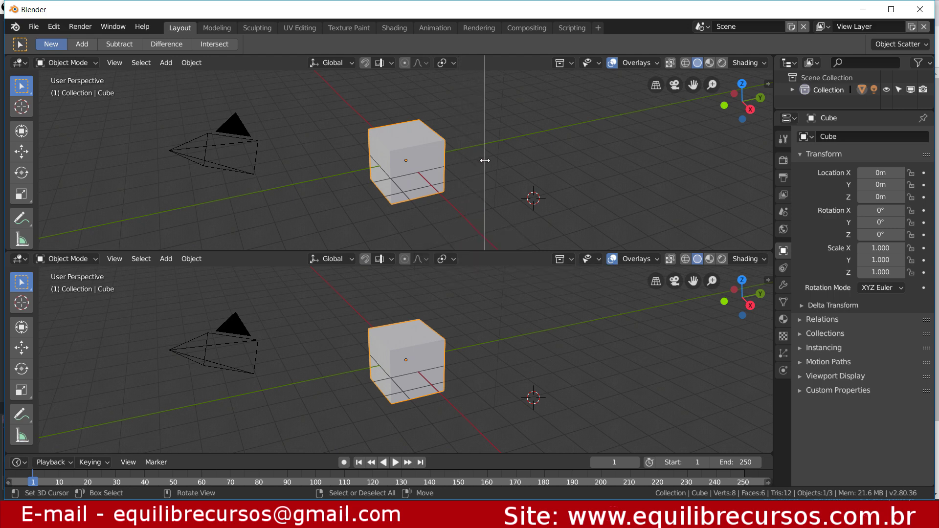
pyautogui.click(485, 161)
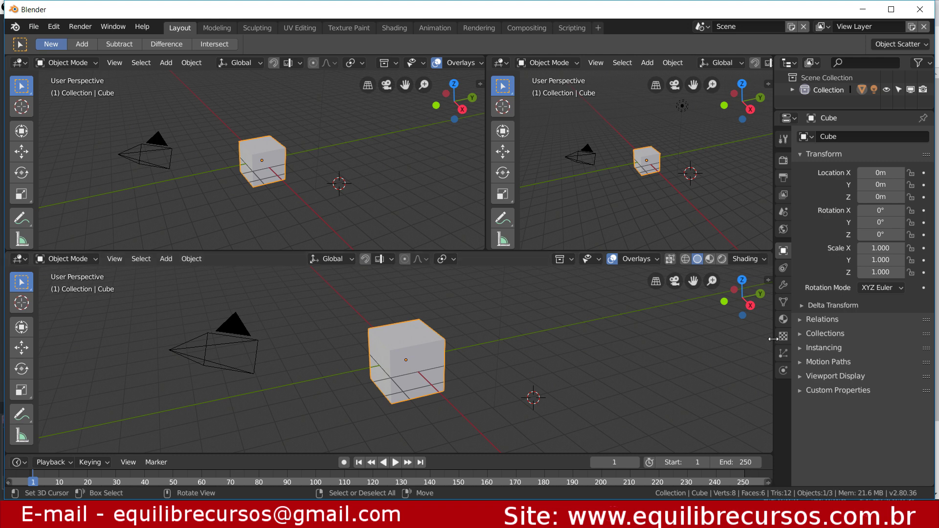
# - Split the lower viewport into two side-by-side views
pyautogui.rightClick(773, 339)
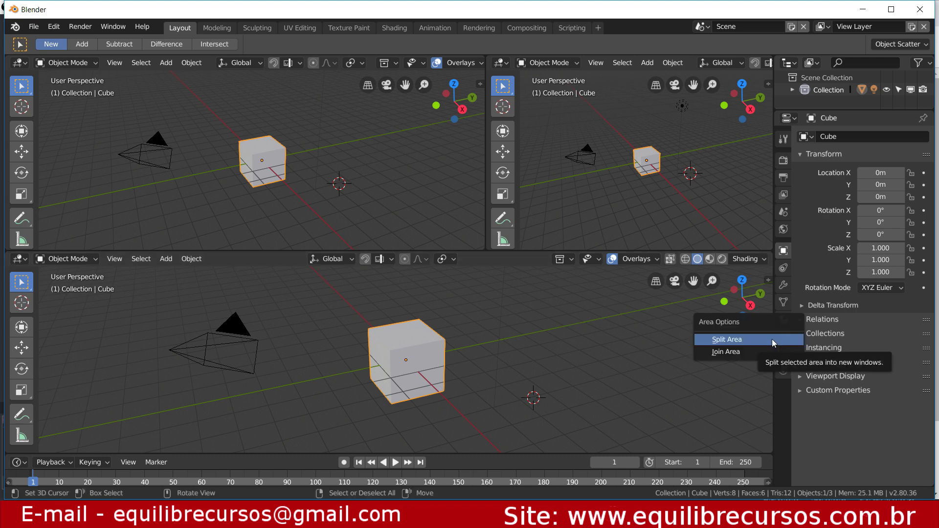
pyautogui.click(772, 339)
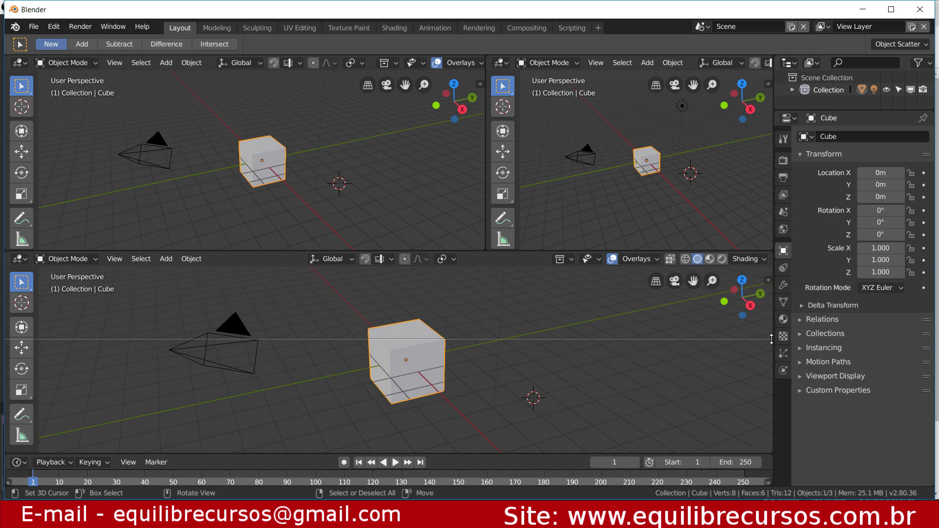
pyautogui.press('Escape')
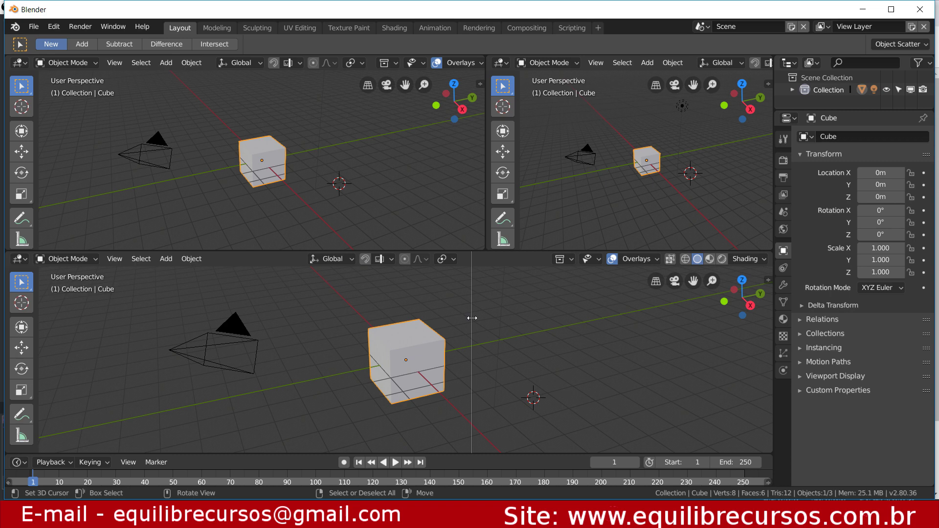
pyautogui.click(472, 318)
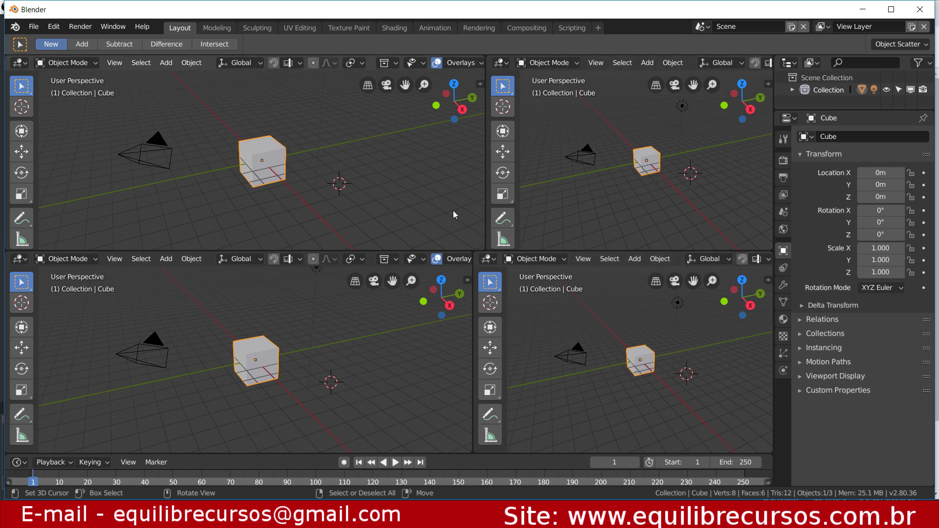
# - Join the upper pair, lower pair, then stacked viewports back into one 3D view
pyautogui.rightClick(485, 142)
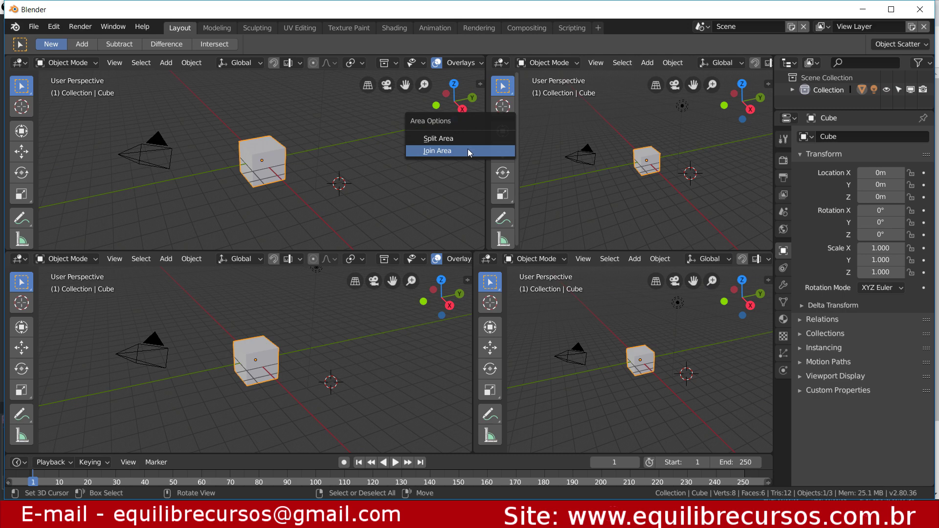
pyautogui.click(468, 149)
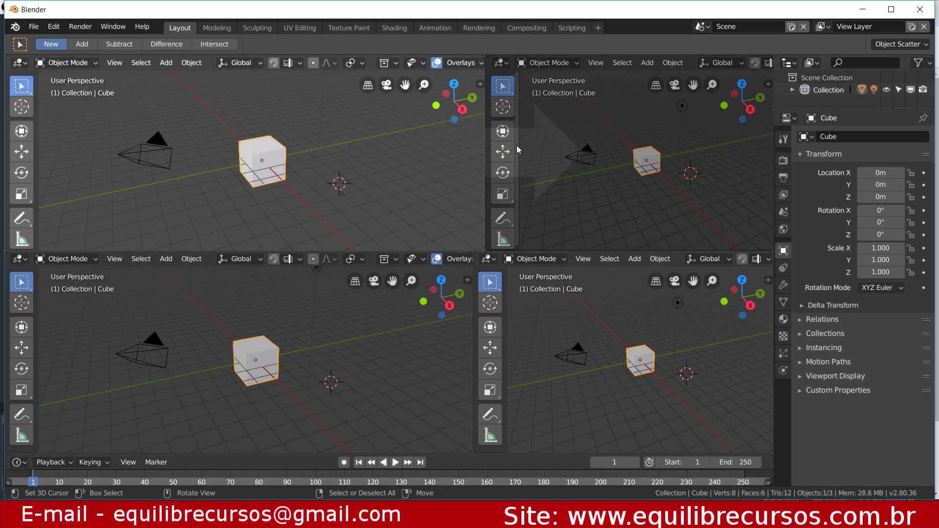
pyautogui.click(517, 145)
pyautogui.rightClick(472, 343)
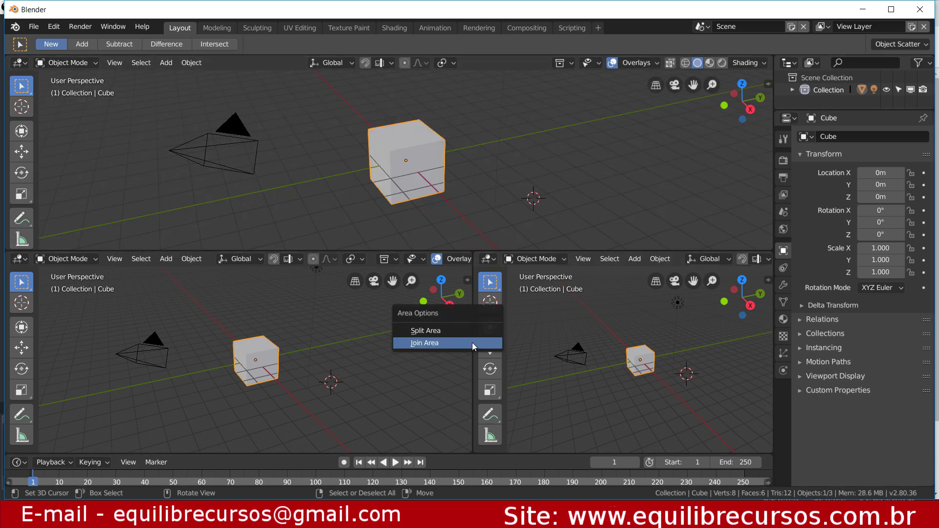
pyautogui.click(467, 342)
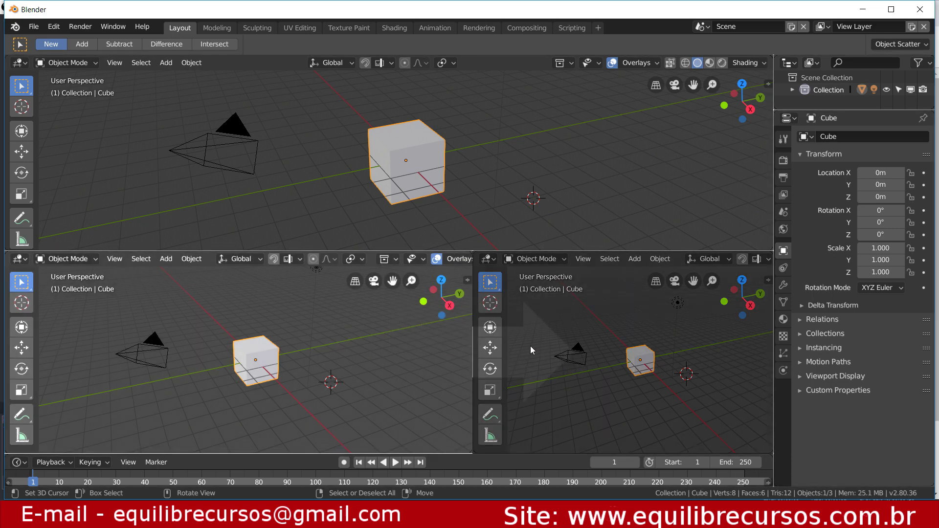
pyautogui.click(531, 345)
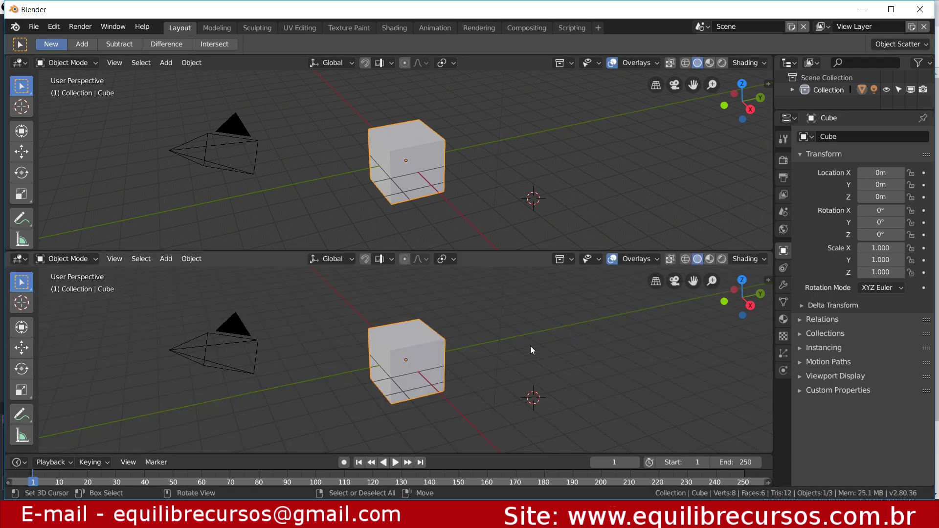
pyautogui.rightClick(486, 251)
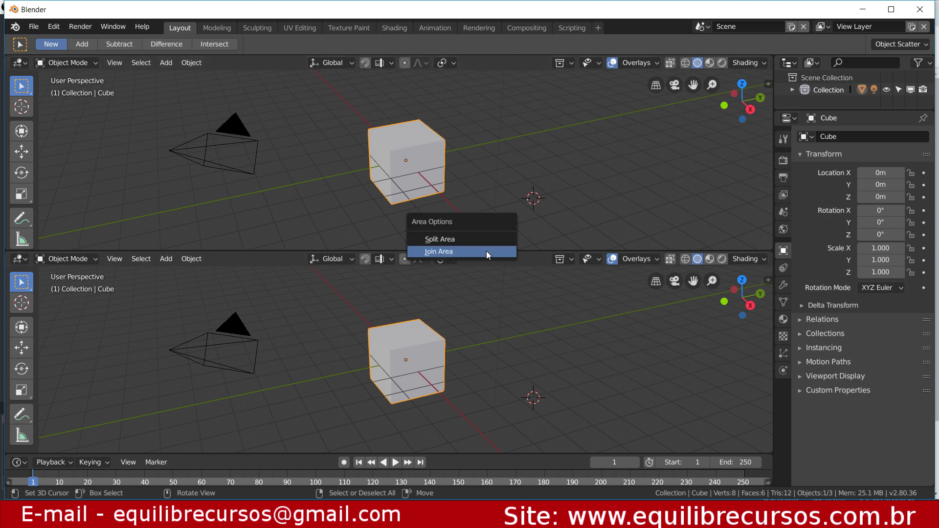
pyautogui.click(471, 254)
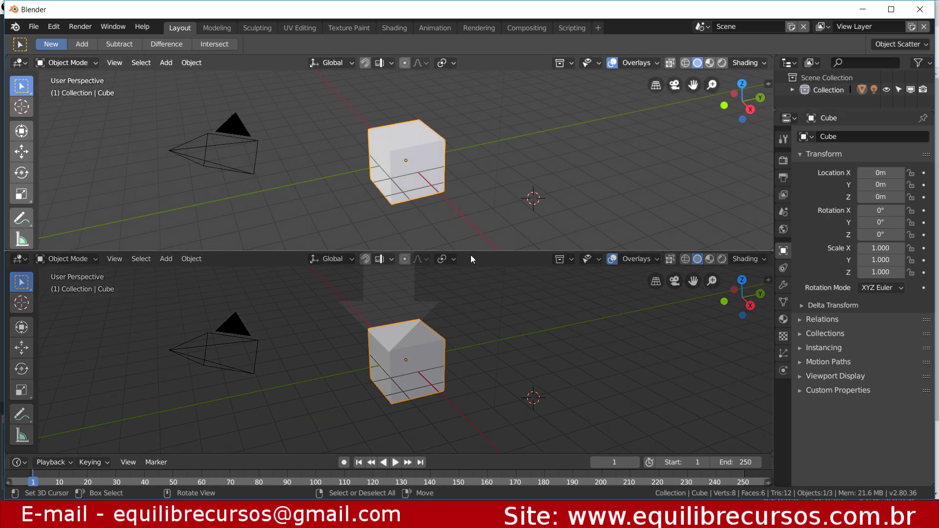
pyautogui.click(471, 287)
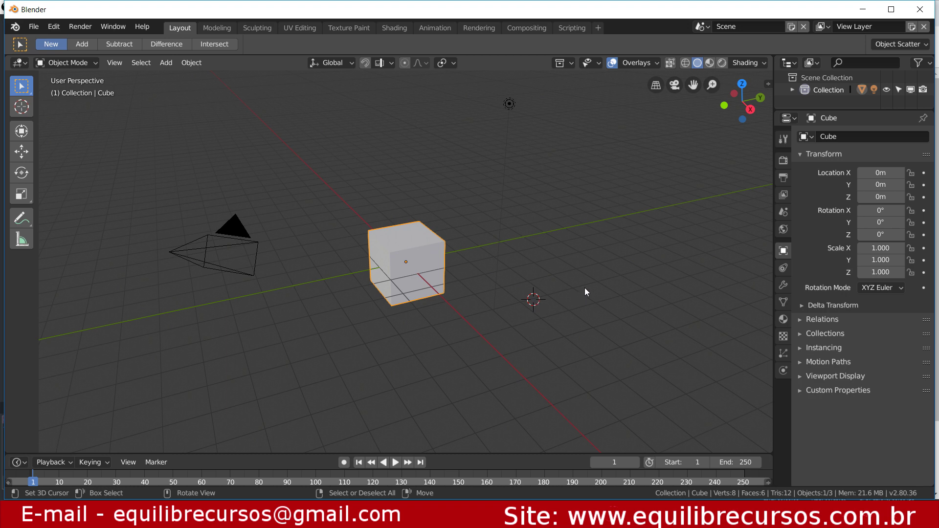
pyautogui.press('`')
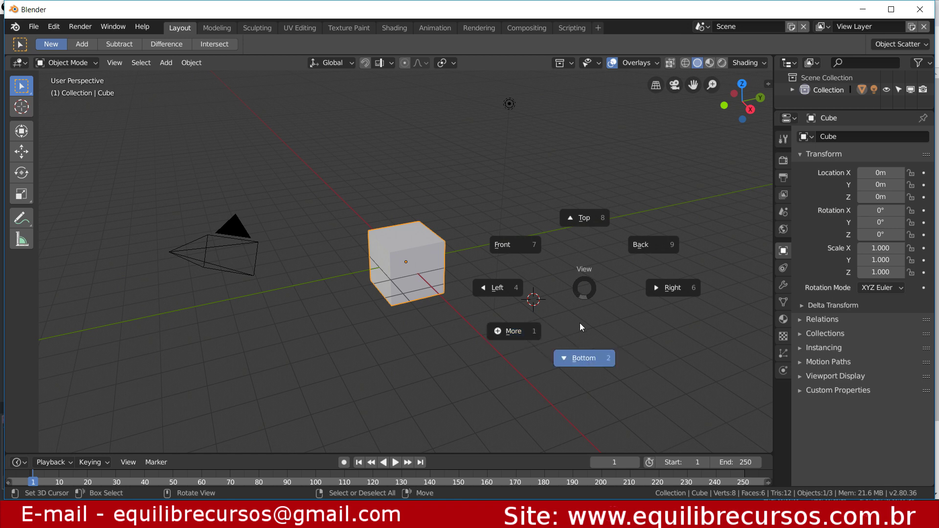
# - View the scene from the Left, deselect the cube, orbit, and snap the cursor to grid
pyautogui.click(430, 242)
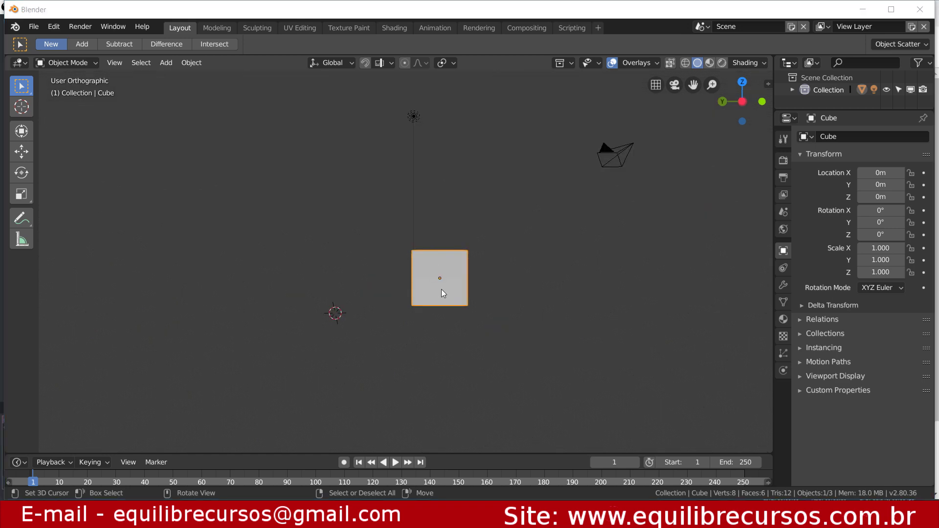
pyautogui.click(501, 307)
pyautogui.moveTo(500, 307)
pyautogui.mouseDown(button='middle')
pyautogui.moveTo(456, 316)
pyautogui.moveTo(375, 248)
pyautogui.mouseUp(button='middle')
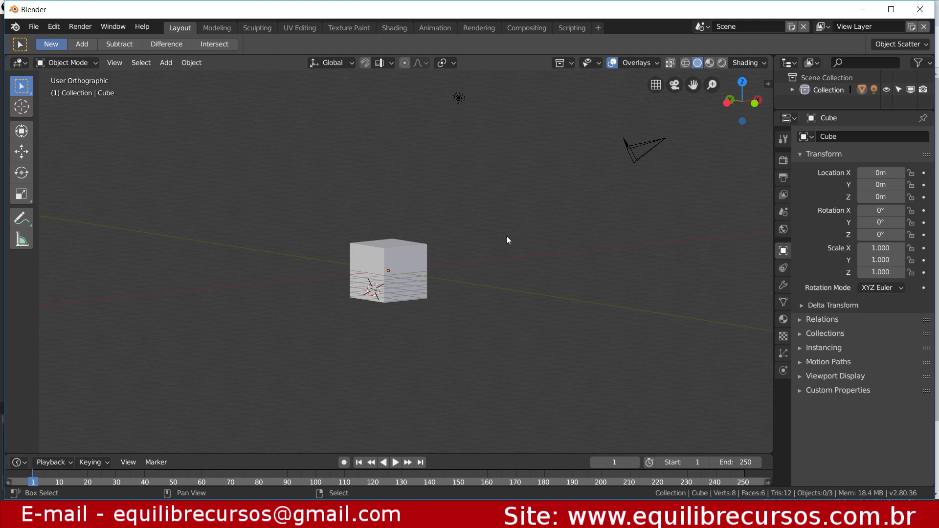
pyautogui.hotkey('shift', 's')
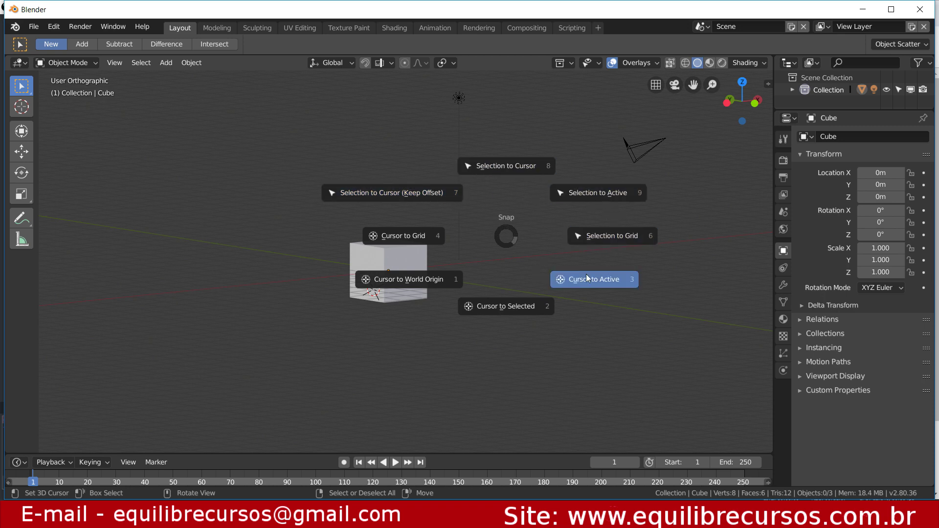
pyautogui.click(402, 281)
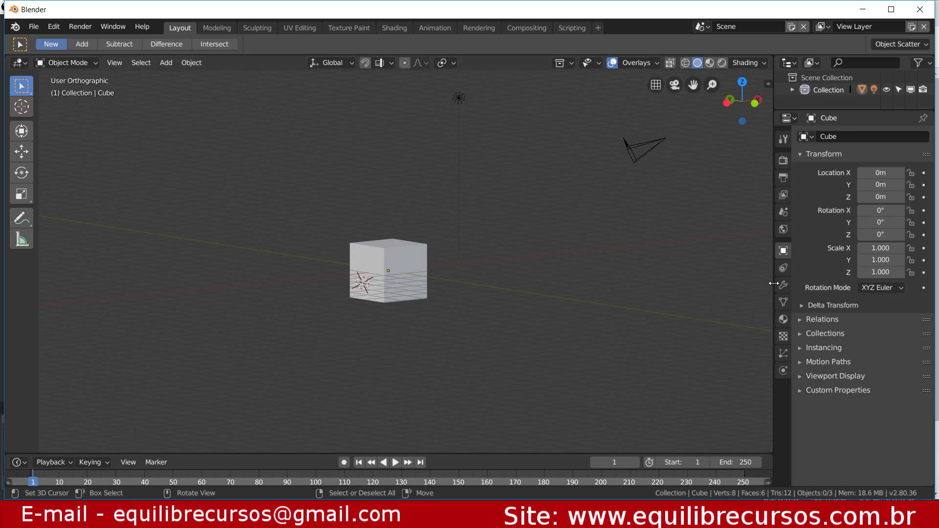
# - Widen the Properties editor and show Render settings with Eevee as the engine
pyautogui.moveTo(774, 289); pyautogui.dragTo(701, 294)
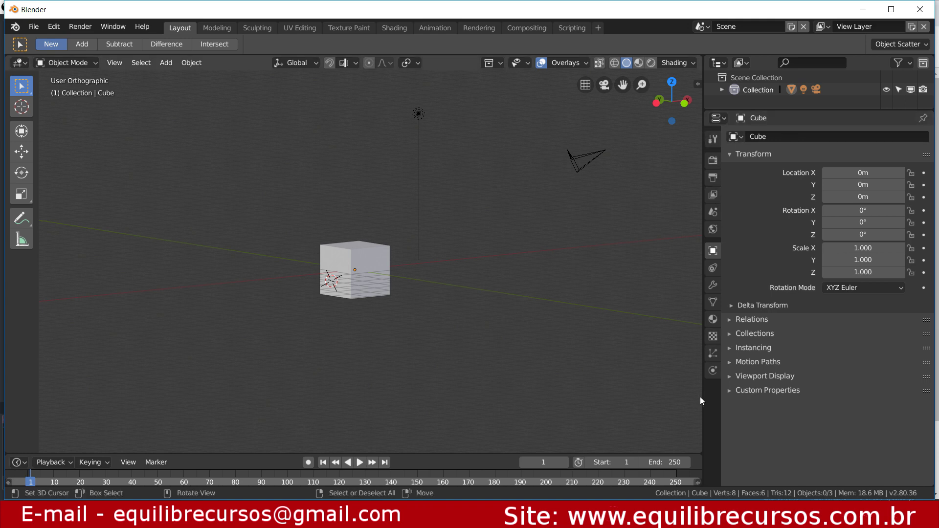
pyautogui.click(713, 160)
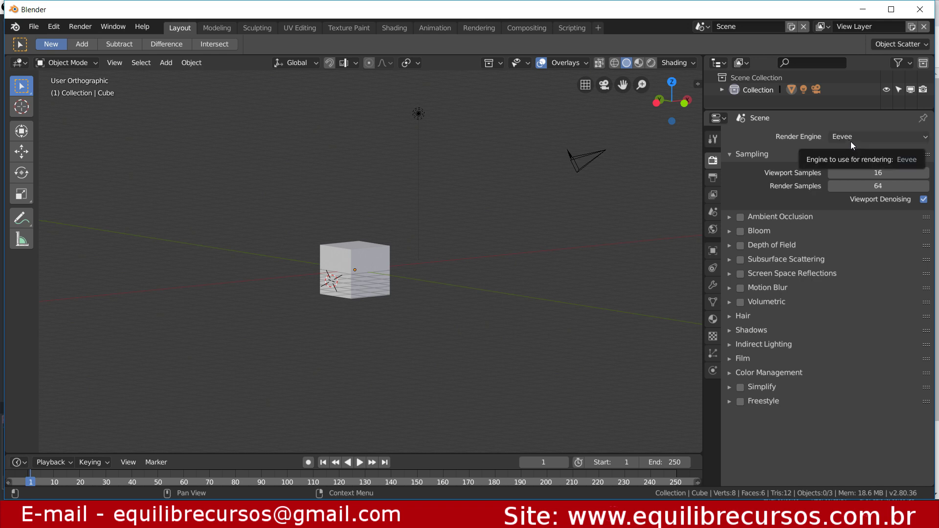
pyautogui.click(853, 137)
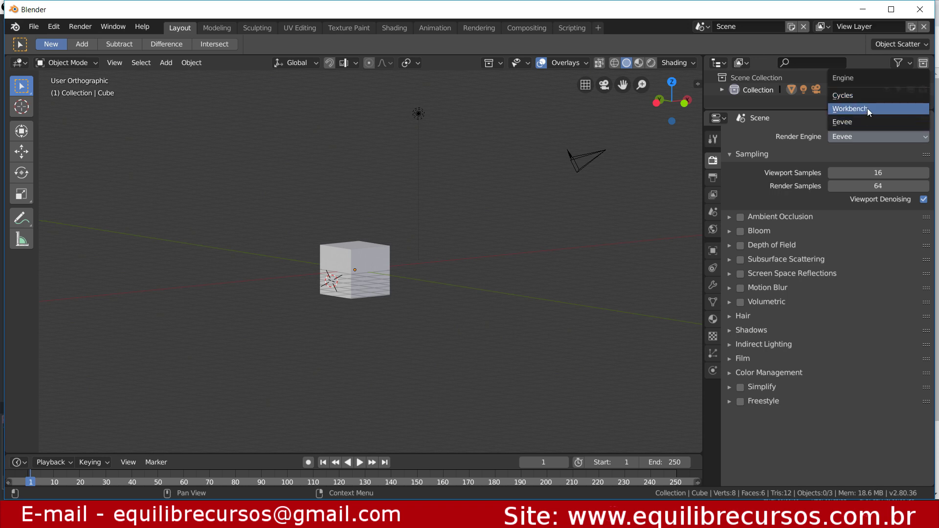
pyautogui.click(842, 122)
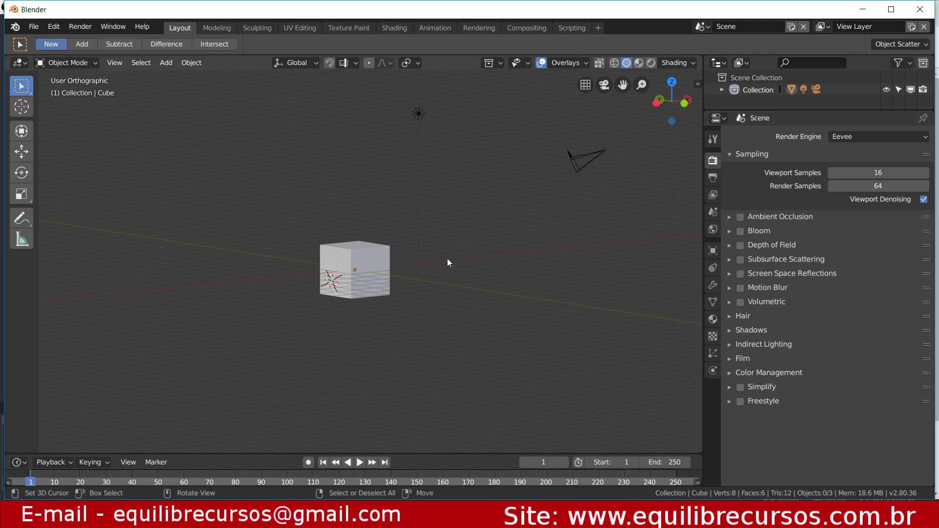
# - Add a plane scaled by 10 as the floor and move the cube up onto it
pyautogui.scroll(1, 420, 273)
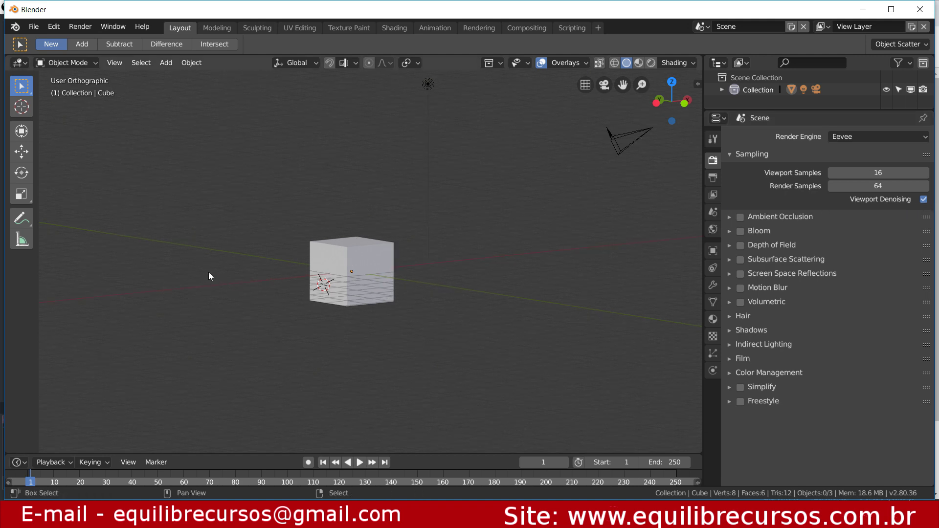
pyautogui.hotkey('shift', 'a')
pyautogui.click(272, 272)
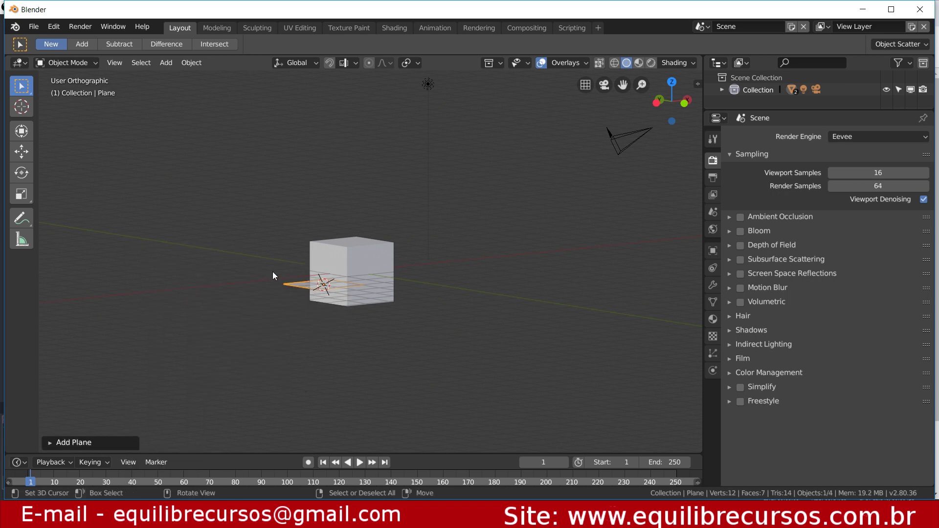
pyautogui.write('s10')
pyautogui.press('Return')
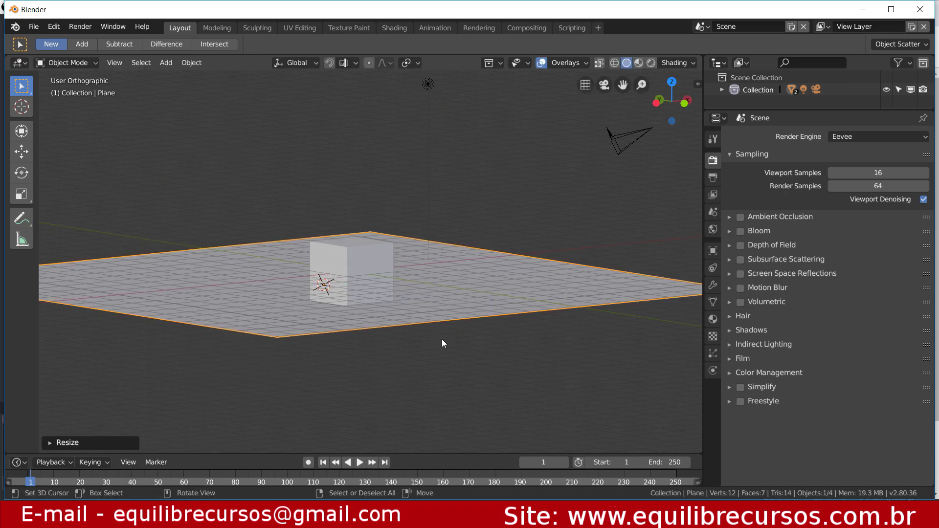
pyautogui.moveTo(422, 290); pyautogui.dragTo(433, 303, button='middle')
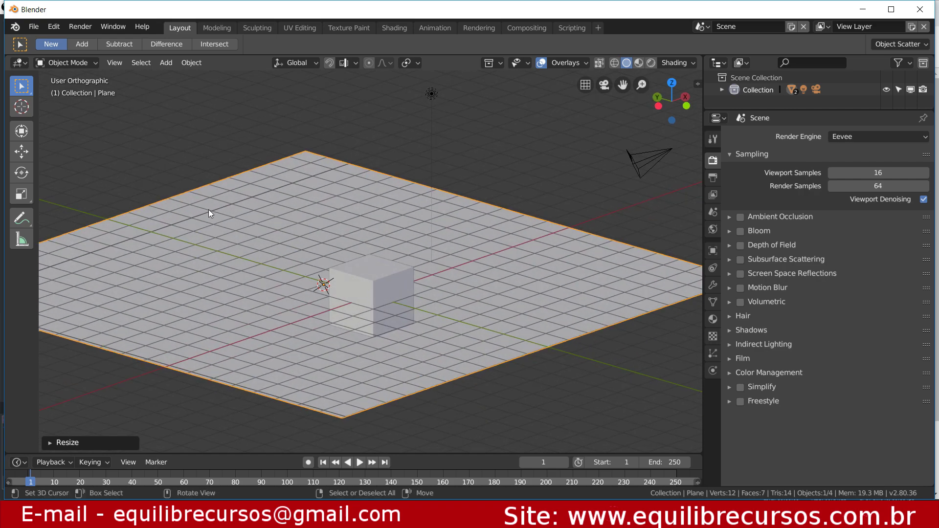
pyautogui.click(21, 151)
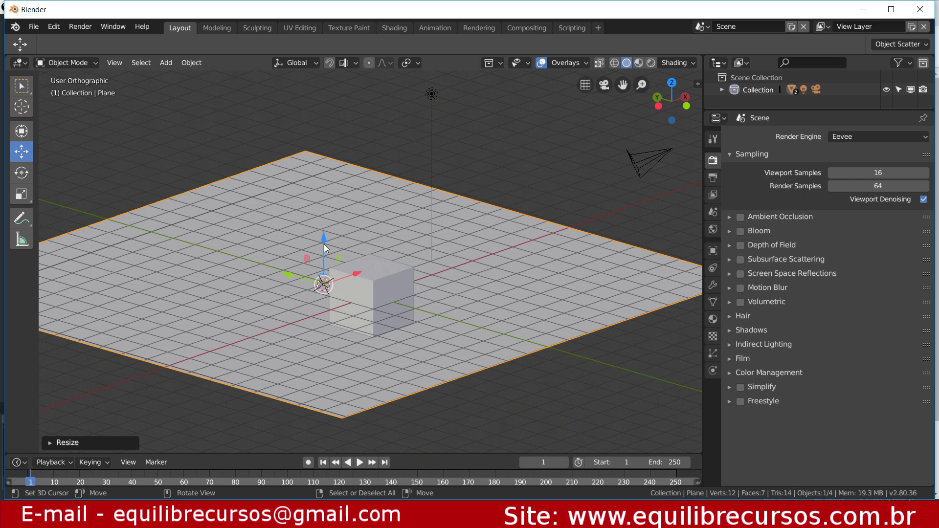
pyautogui.moveTo(324, 240); pyautogui.dragTo(371, 213)
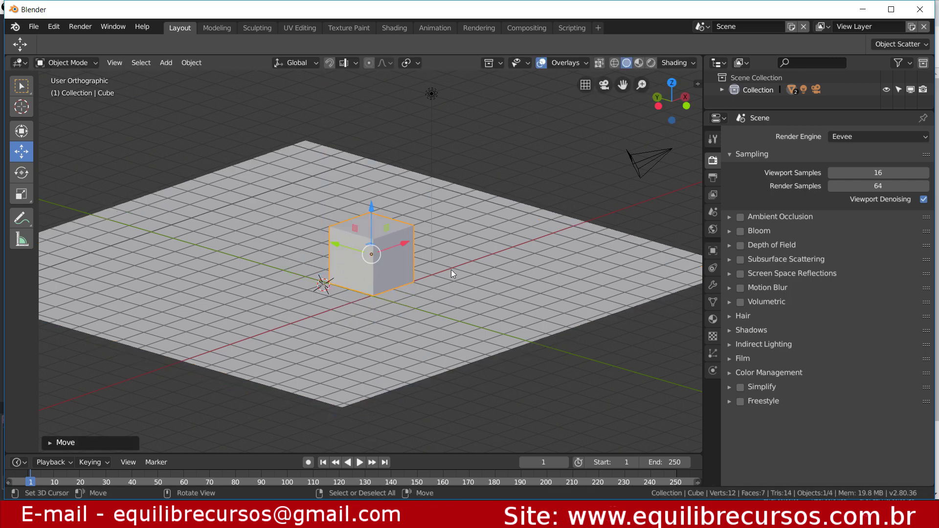
pyautogui.scroll(1, 449, 272)
pyautogui.scroll(1, 449, 272)
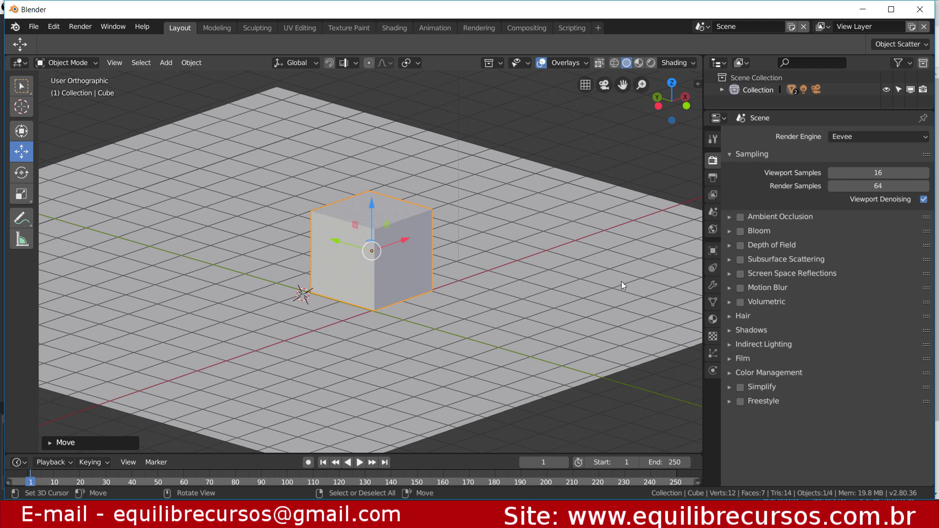
# - Try ambient occlusion on and off, leave it disabled, and show the 1920×1080 output settings
pyautogui.click(729, 154)
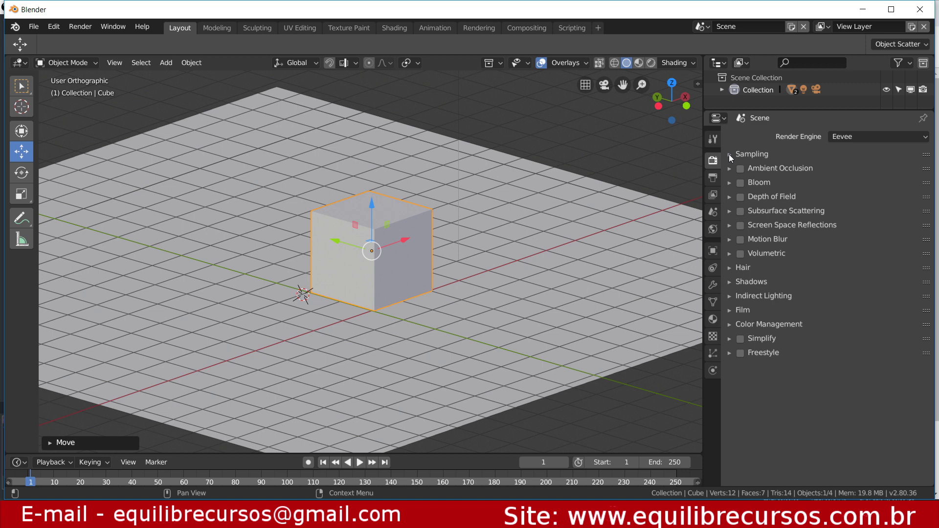
pyautogui.click(730, 169)
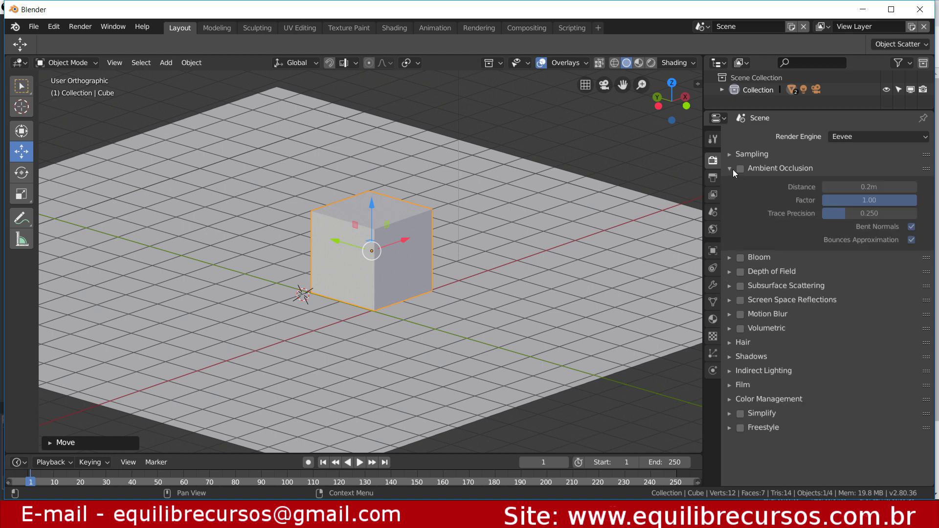
pyautogui.click(743, 169)
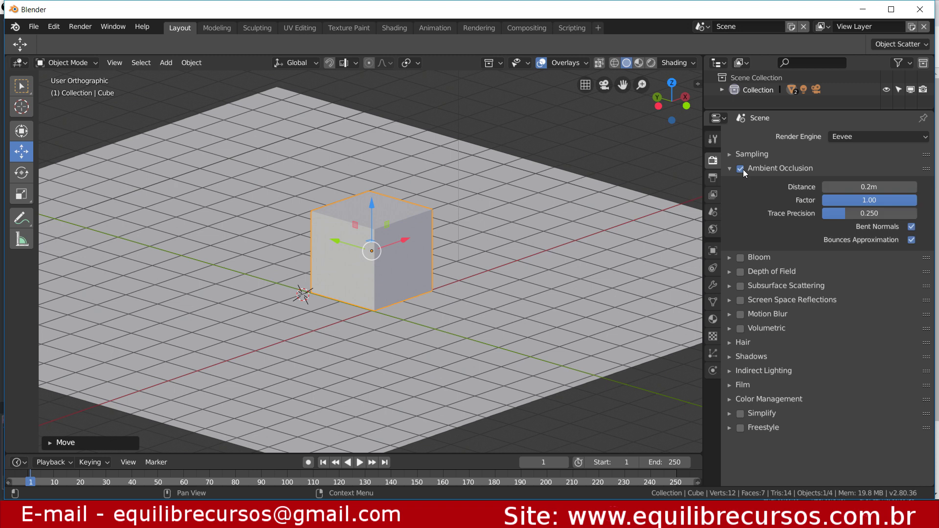
pyautogui.click(741, 169)
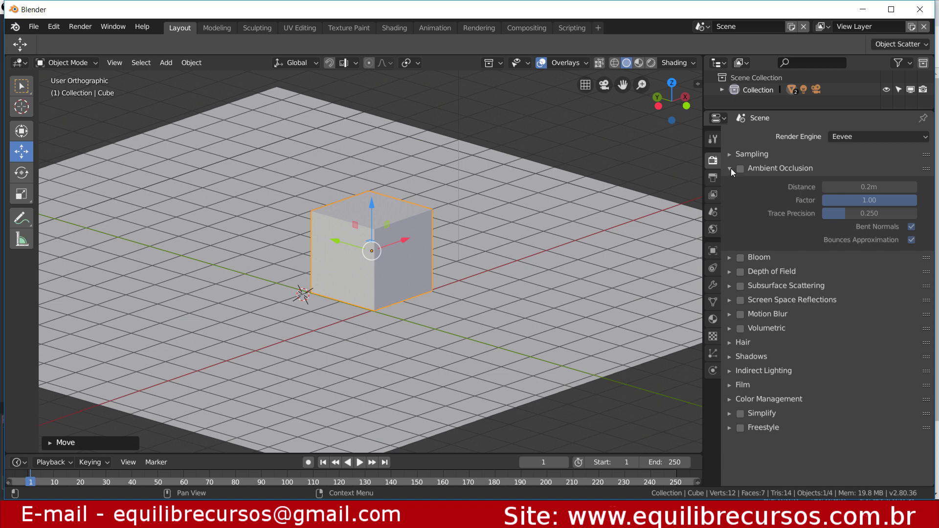
pyautogui.click(731, 168)
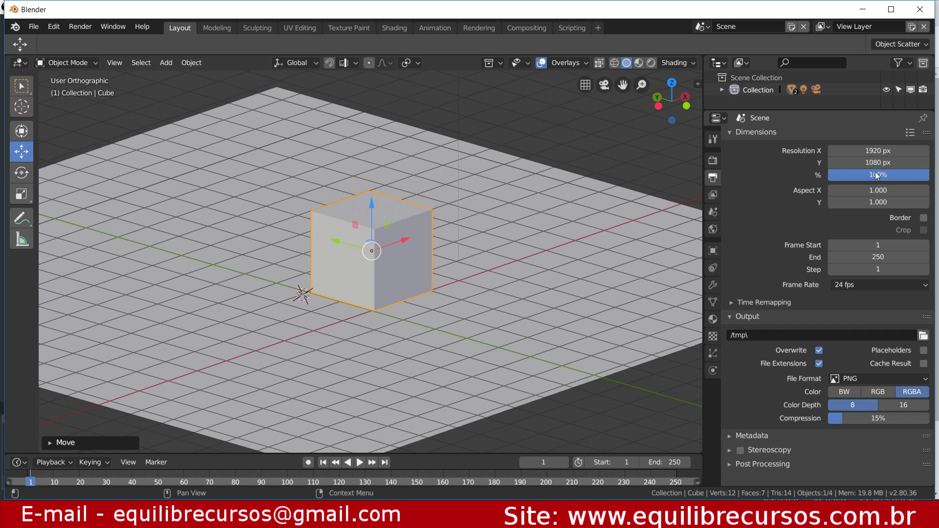
# - Enable render Border, view through the camera, select the plane, and collapse Dimensions
pyautogui.click(924, 218)
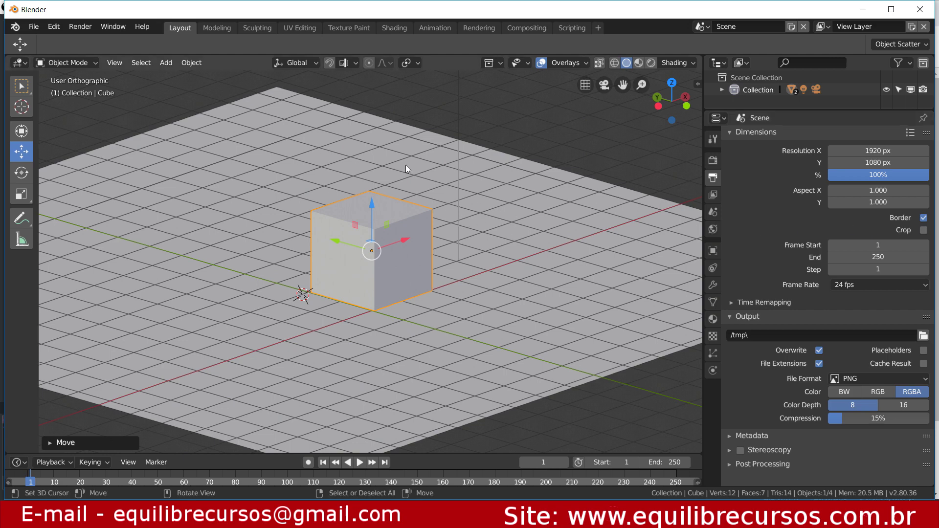
pyautogui.press('KP_0')
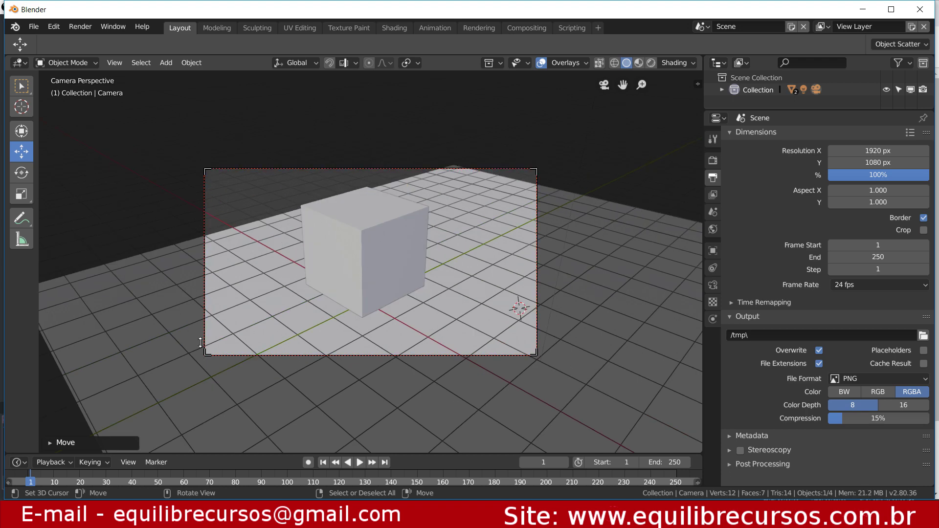
pyautogui.click(626, 308)
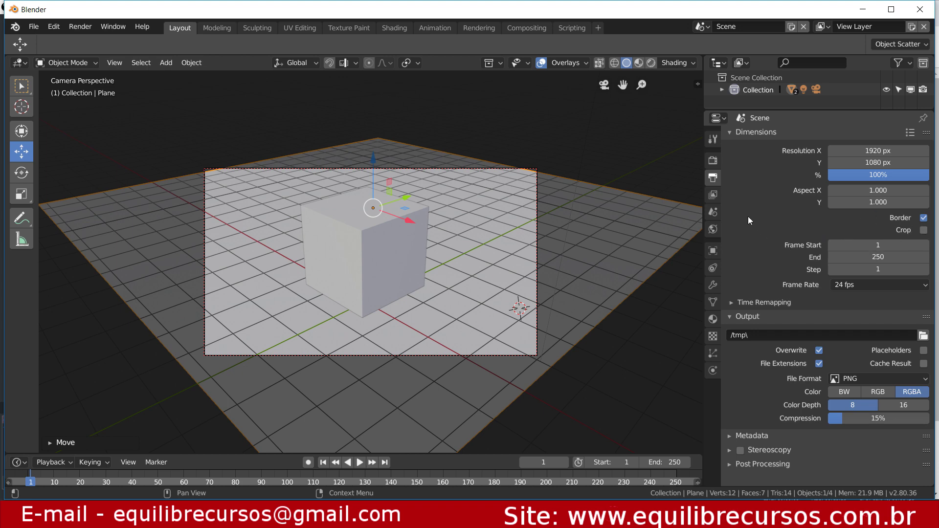
pyautogui.click(731, 132)
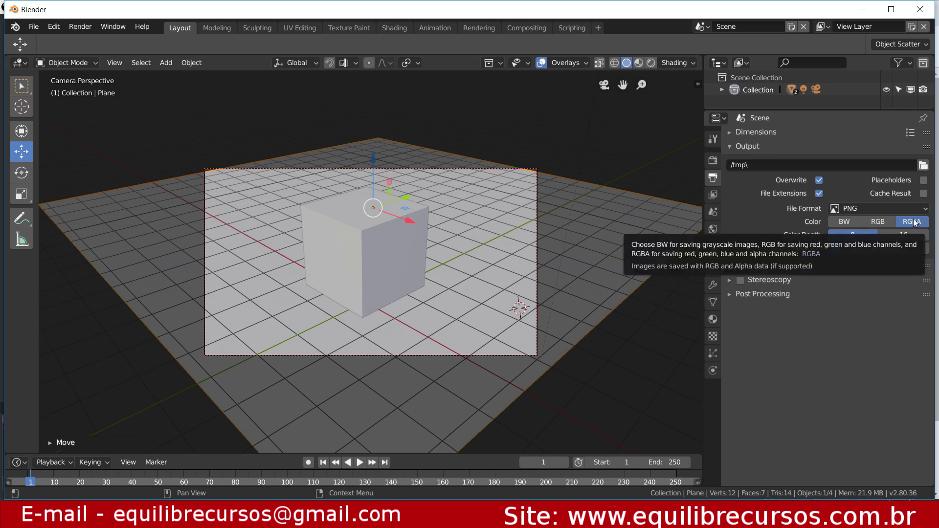
# - Switch the output file format to FFmpeg video, keeping the H.264 video codec
pyautogui.click(886, 211)
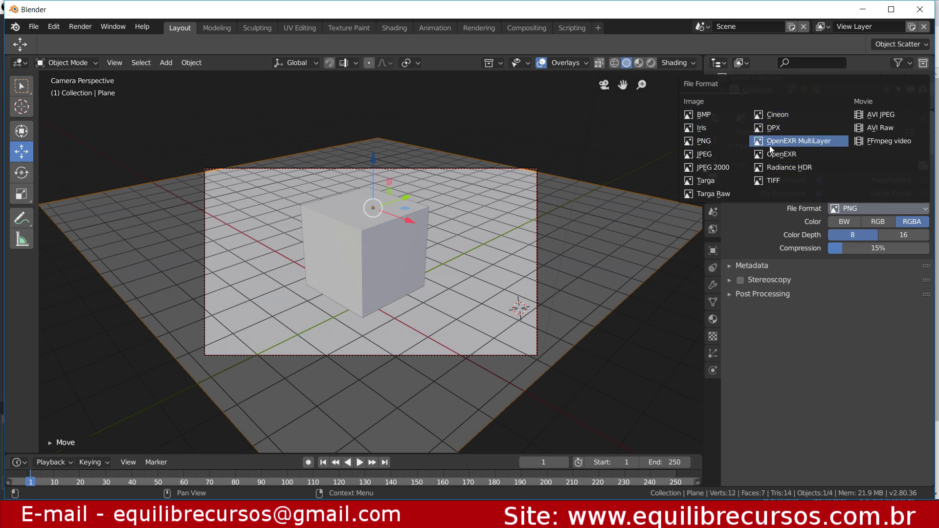
pyautogui.click(886, 142)
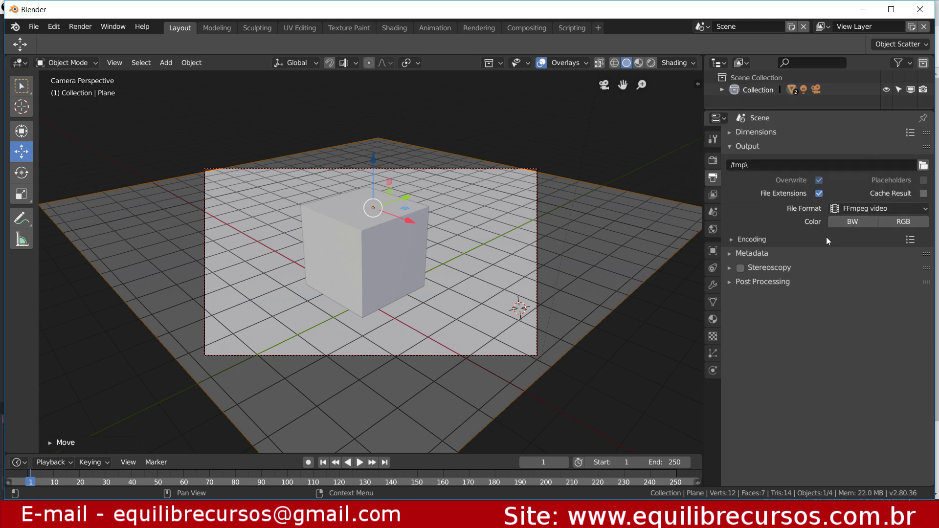
pyautogui.click(732, 238)
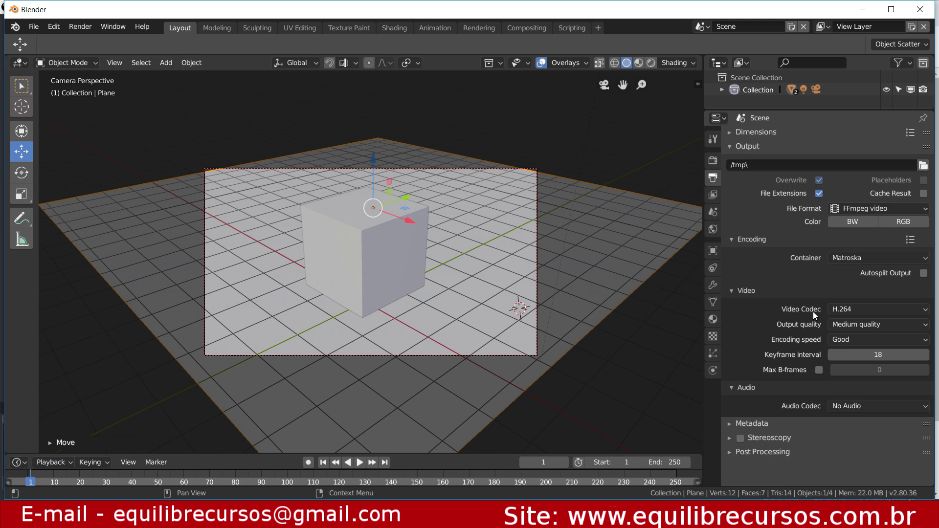
pyautogui.click(853, 309)
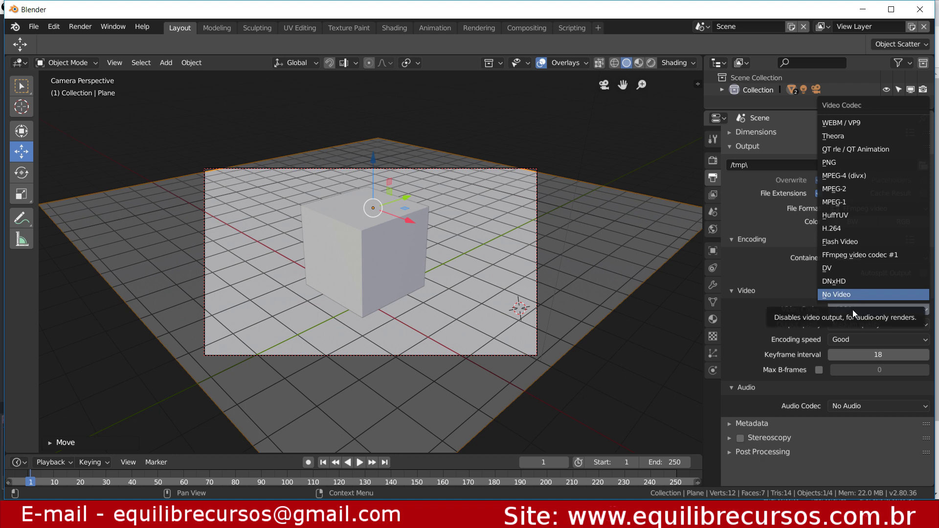
pyautogui.click(841, 308)
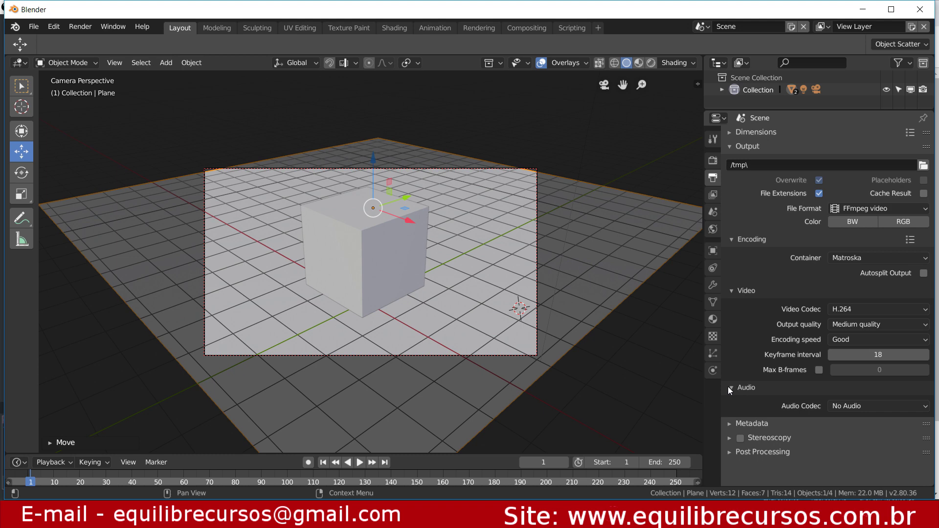
# - Confirm the audio codec stays at none and collapse the encoding panels
pyautogui.click(732, 386)
pyautogui.click(732, 386)
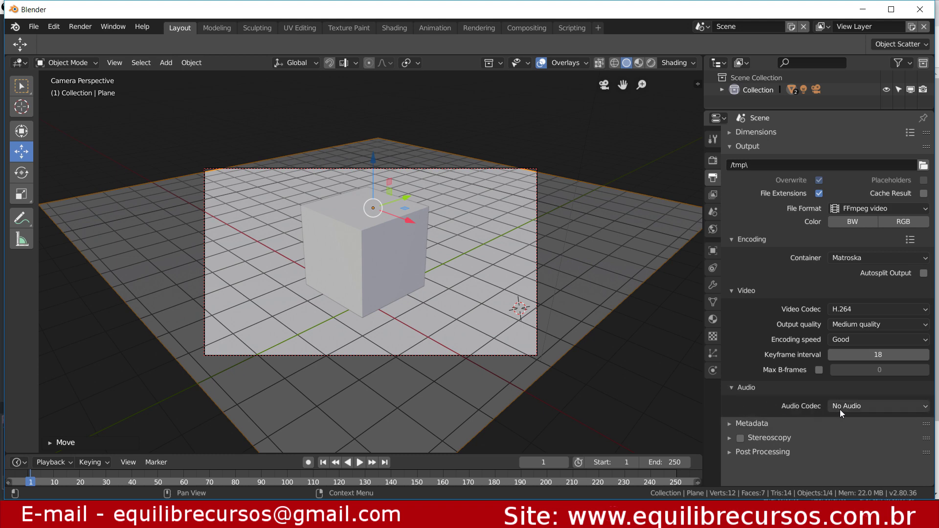
pyautogui.click(879, 405)
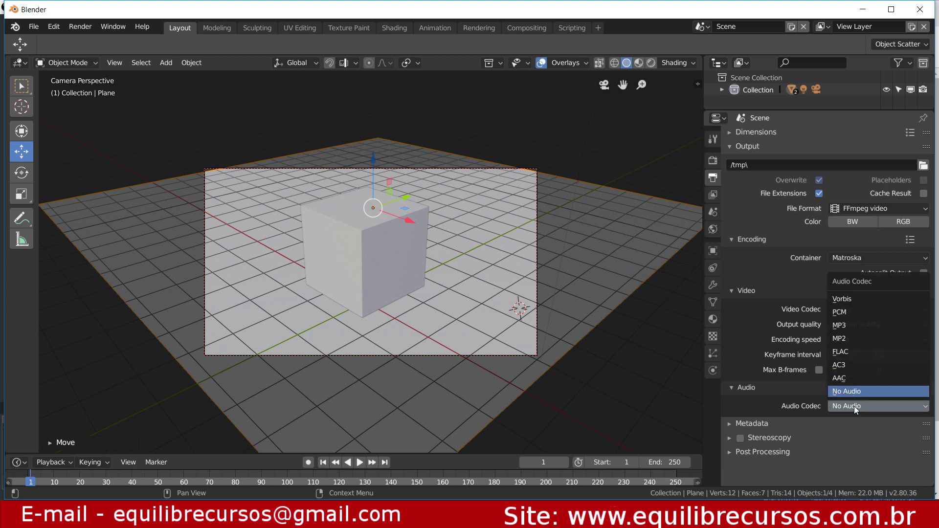
pyautogui.click(733, 387)
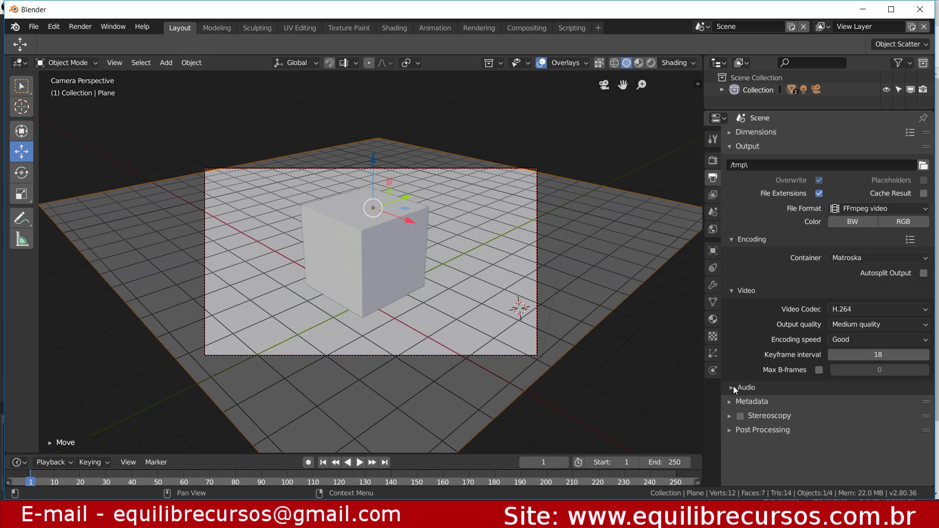
pyautogui.click(732, 288)
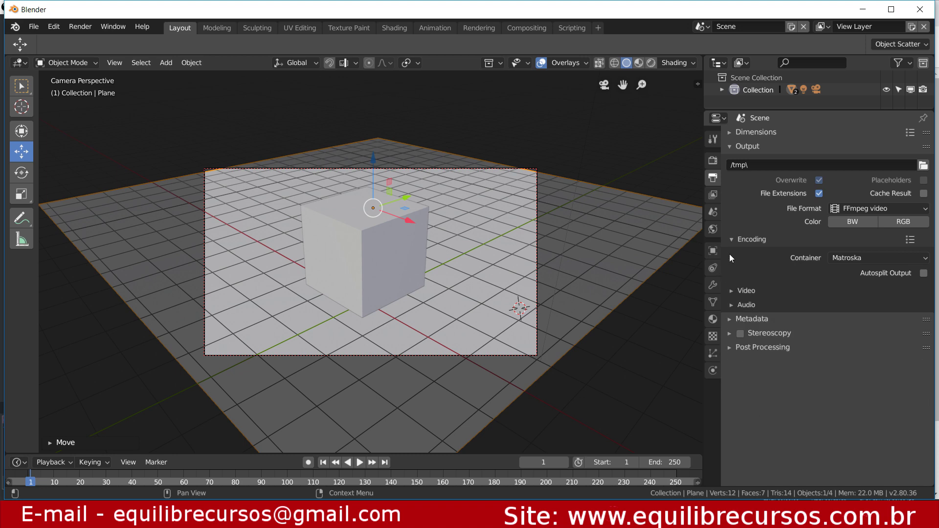
pyautogui.click(732, 239)
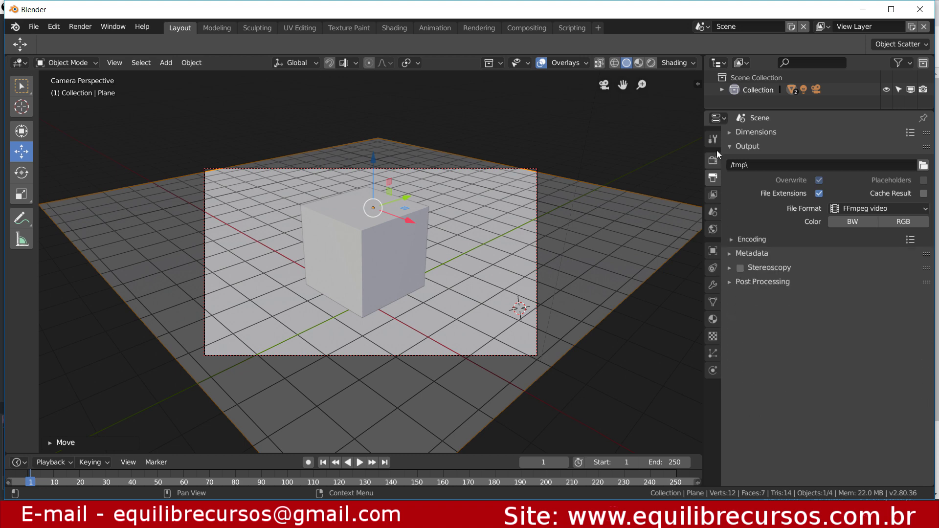
# - Turn on the Note option under render Metadata and place the cursor in its empty text field
pyautogui.click(731, 146)
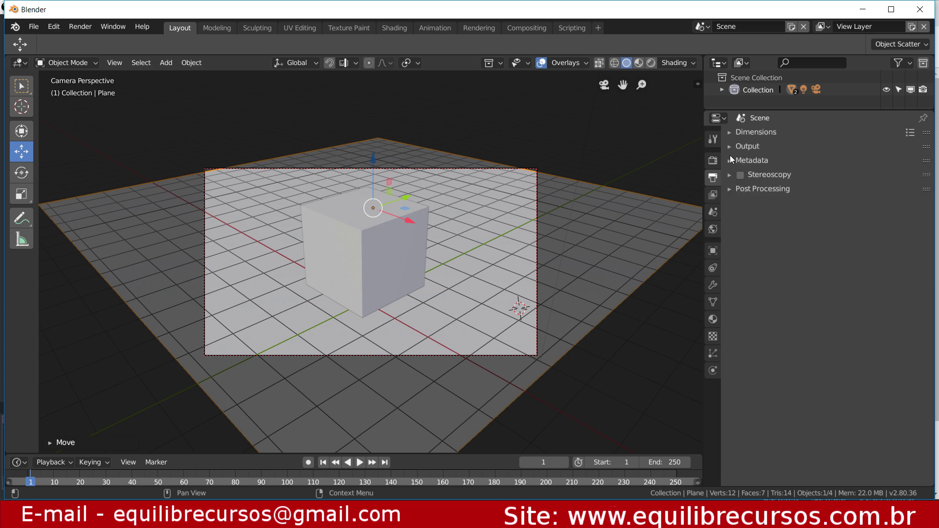
pyautogui.click(730, 161)
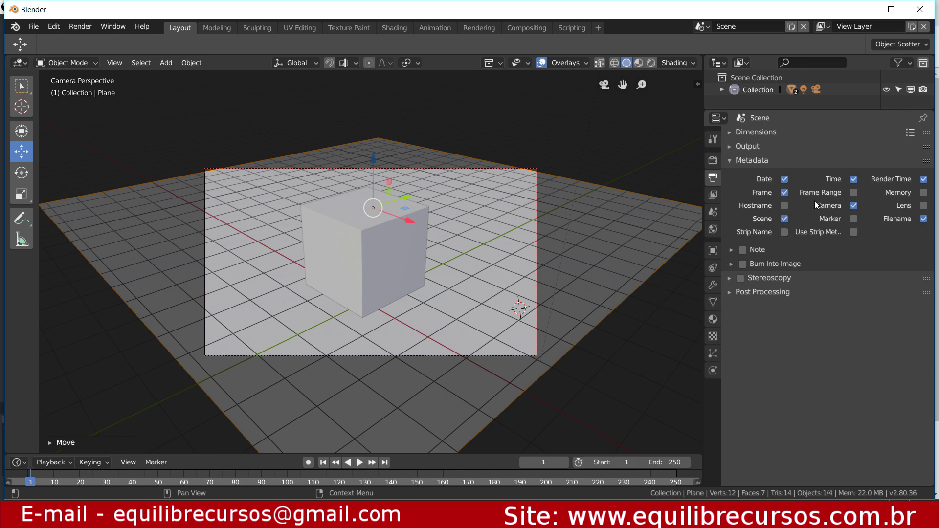
pyautogui.click(732, 250)
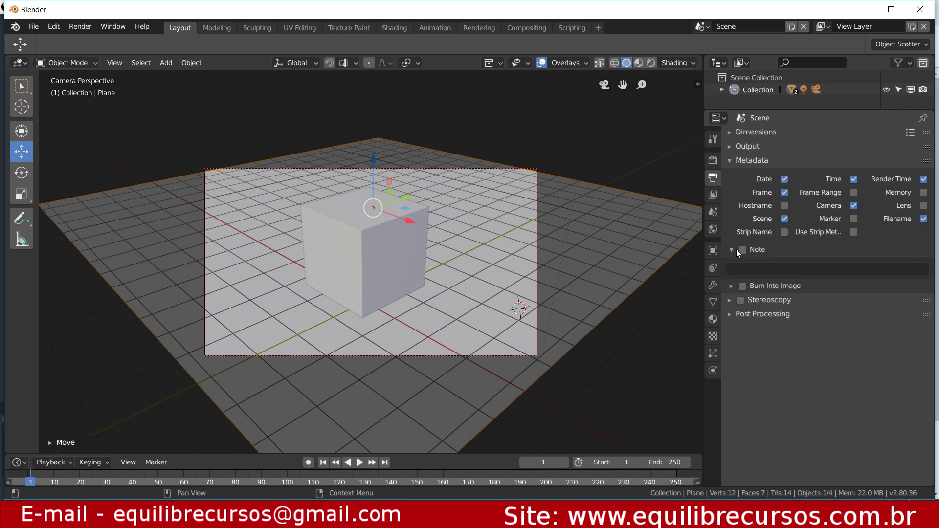
pyautogui.click(743, 249)
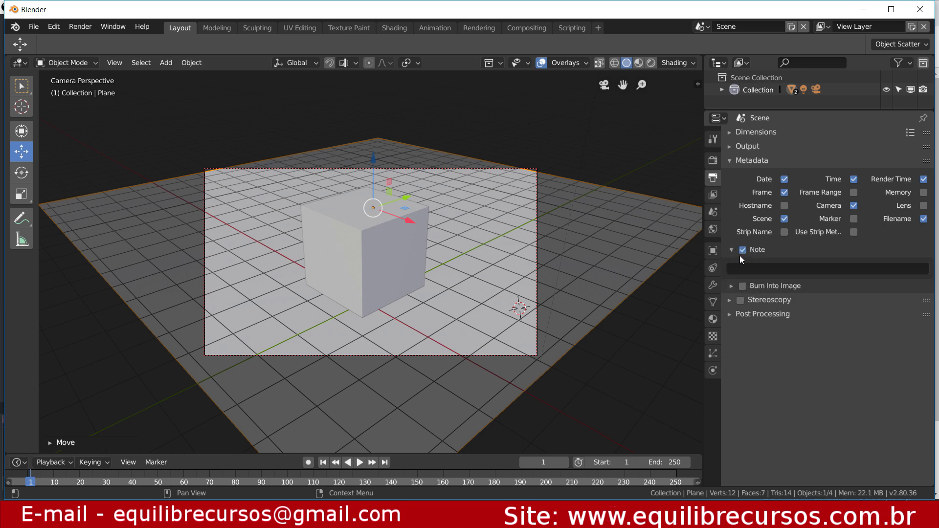
pyautogui.click(782, 269)
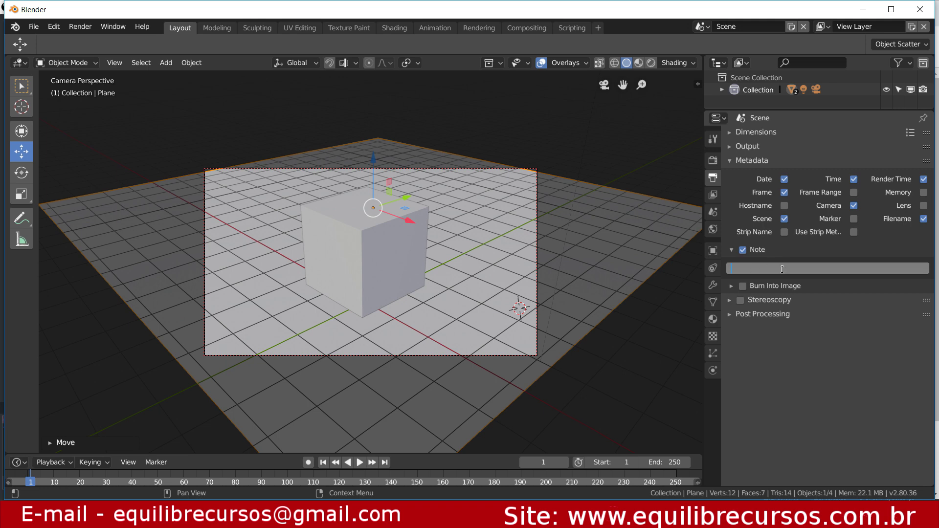
# - Try stereoscopic 3D rendering on and off, leaving it disabled
pyautogui.click(729, 161)
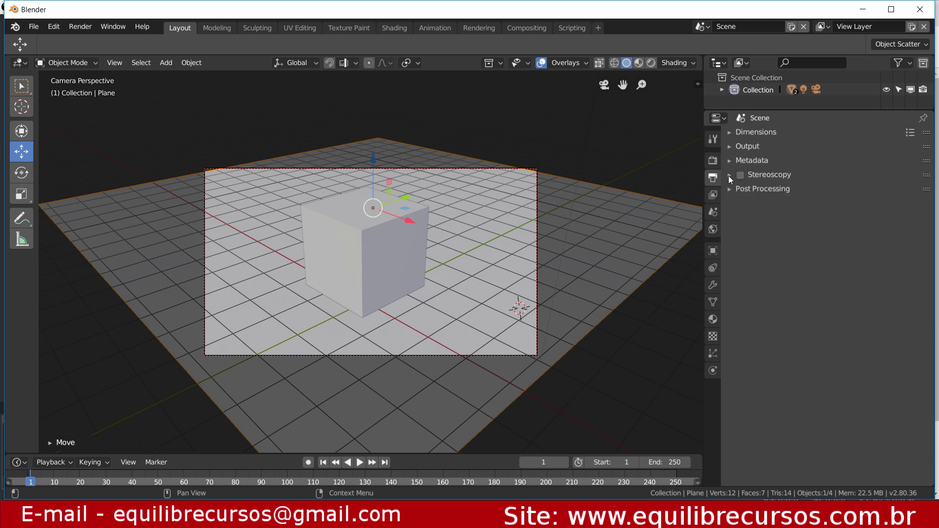
pyautogui.click(729, 175)
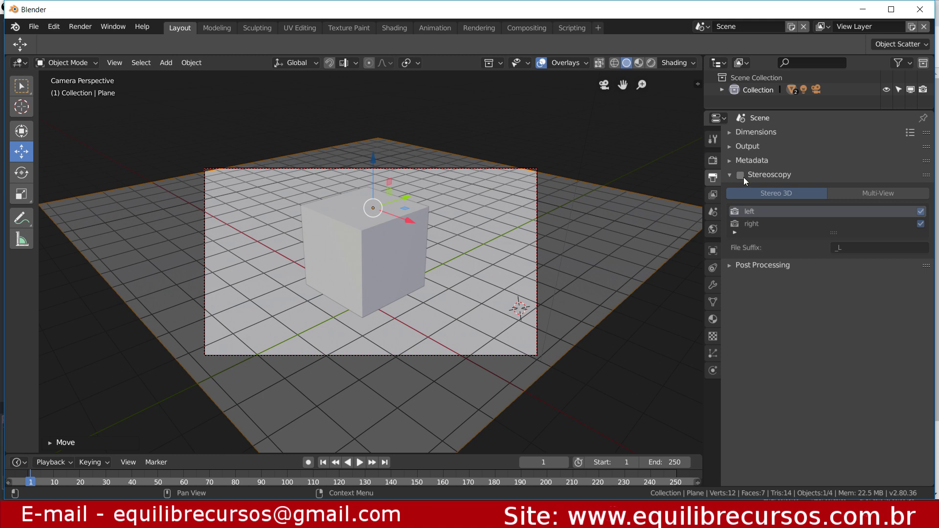
pyautogui.click(741, 175)
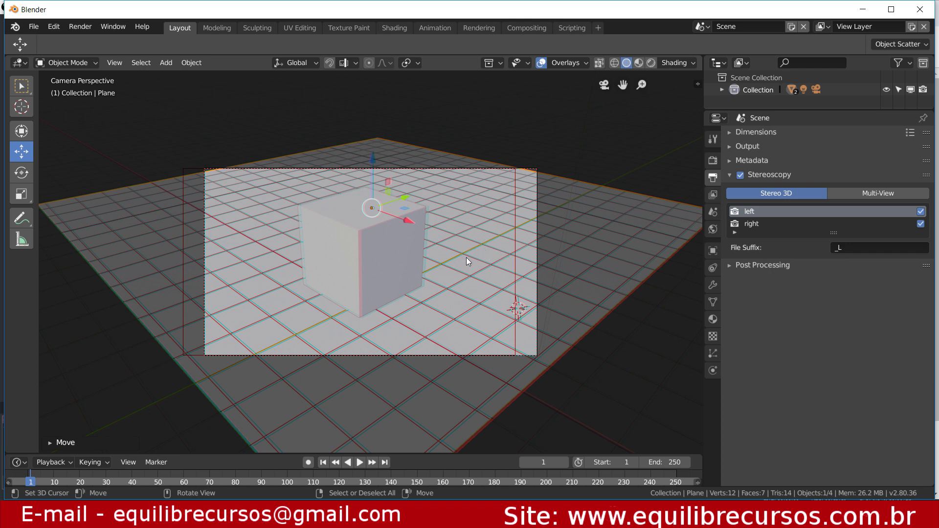
pyautogui.click(740, 175)
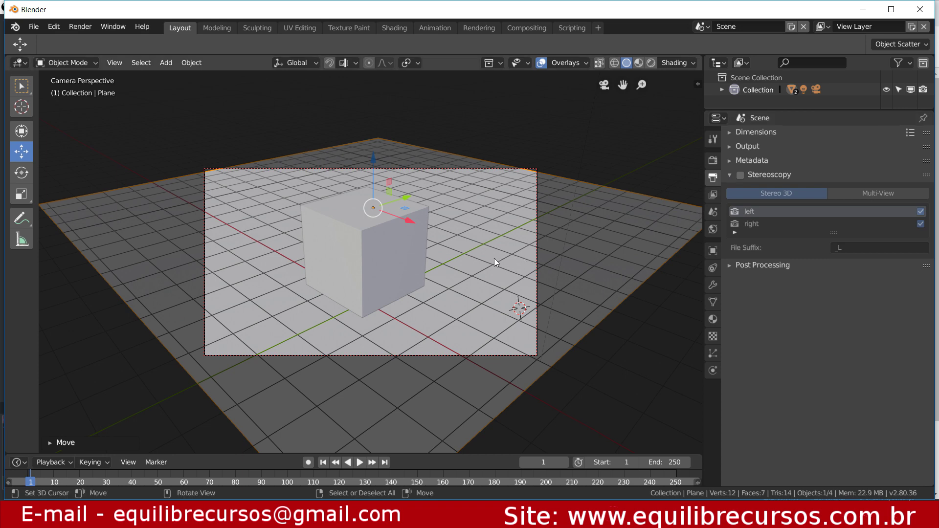
pyautogui.click(729, 175)
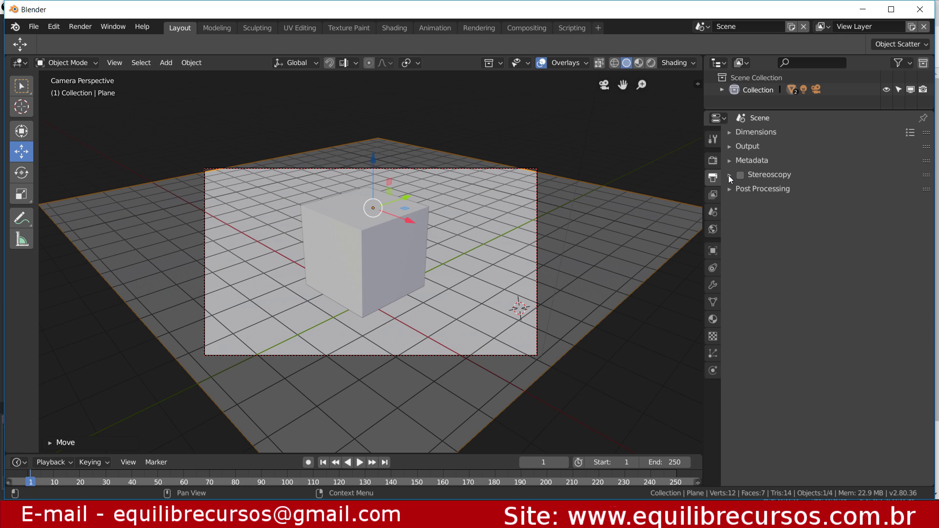
# - Briefly preview the stereoscopy anaglyph, turn it off, and show the View Layer settings
pyautogui.click(741, 175)
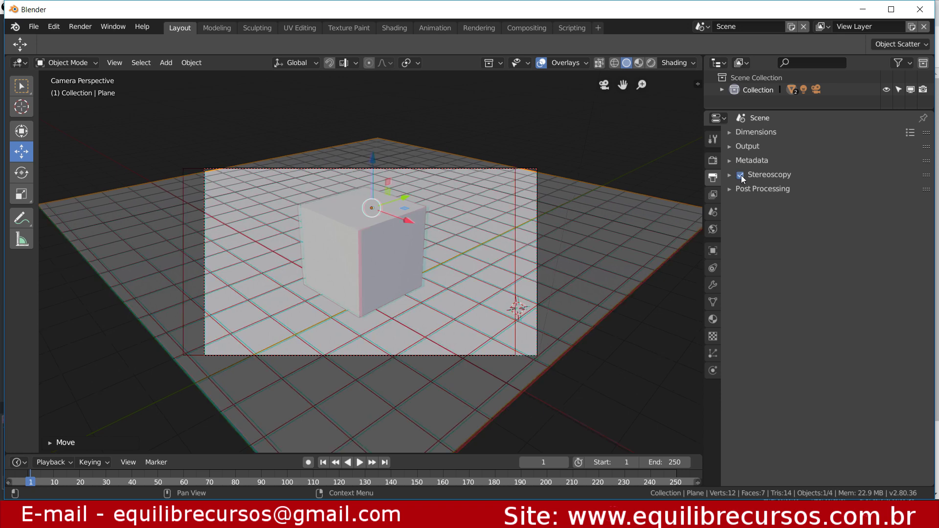
pyautogui.click(741, 175)
pyautogui.click(730, 174)
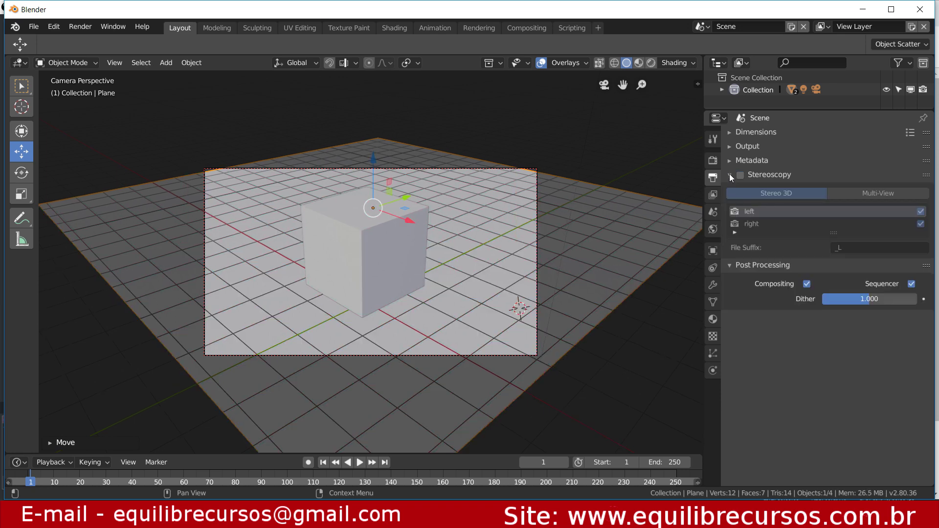
pyautogui.click(714, 195)
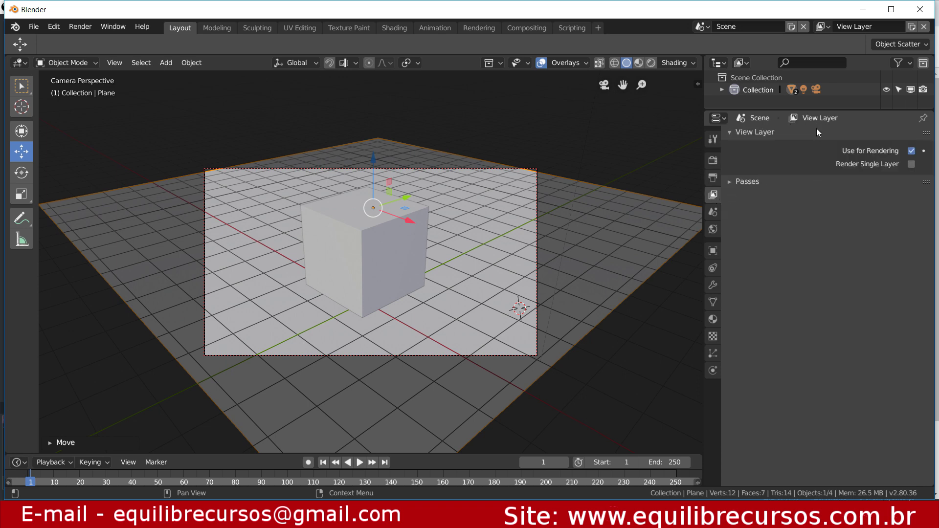
# - Browse the View Layer render passes, then collapse those sections
pyautogui.click(712, 210)
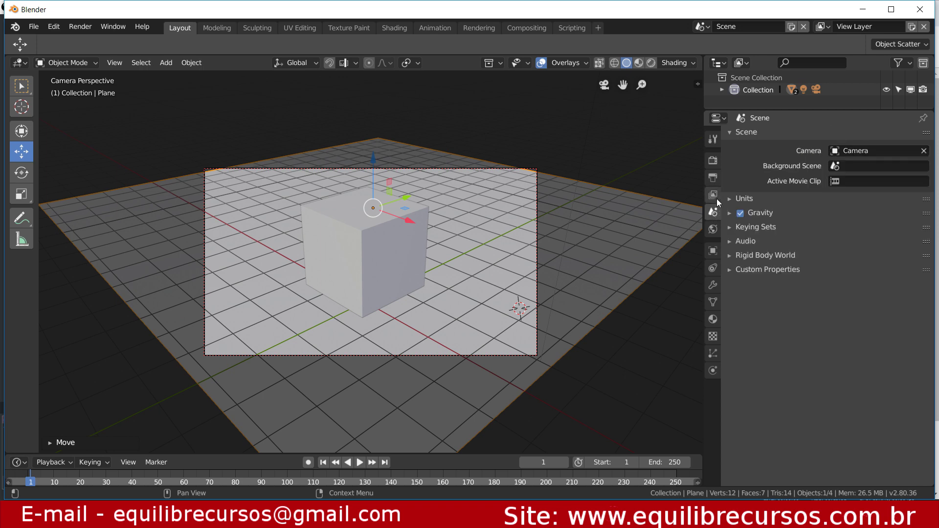
pyautogui.click(715, 196)
pyautogui.click(729, 179)
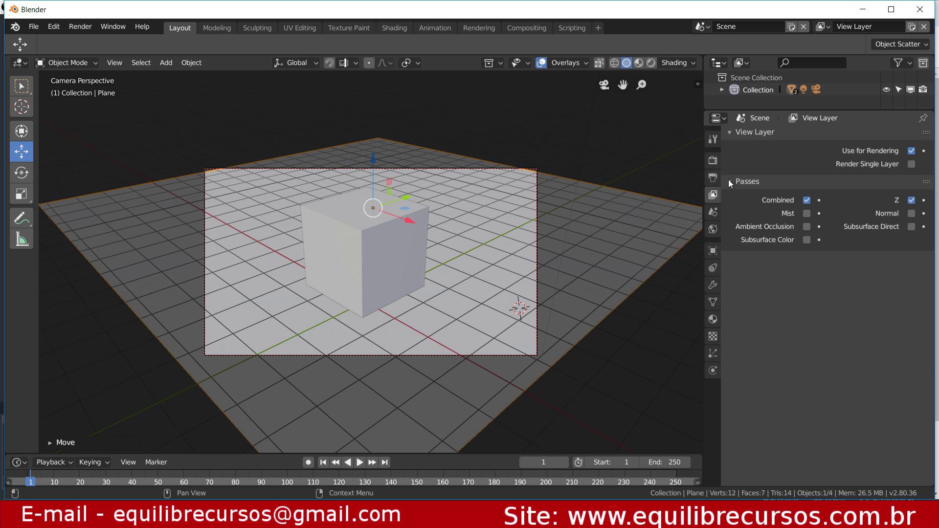
pyautogui.click(729, 180)
pyautogui.click(729, 133)
# - Look over the Scene's Units, Gravity and Rigid Body World panels, then show World settings
pyautogui.click(713, 213)
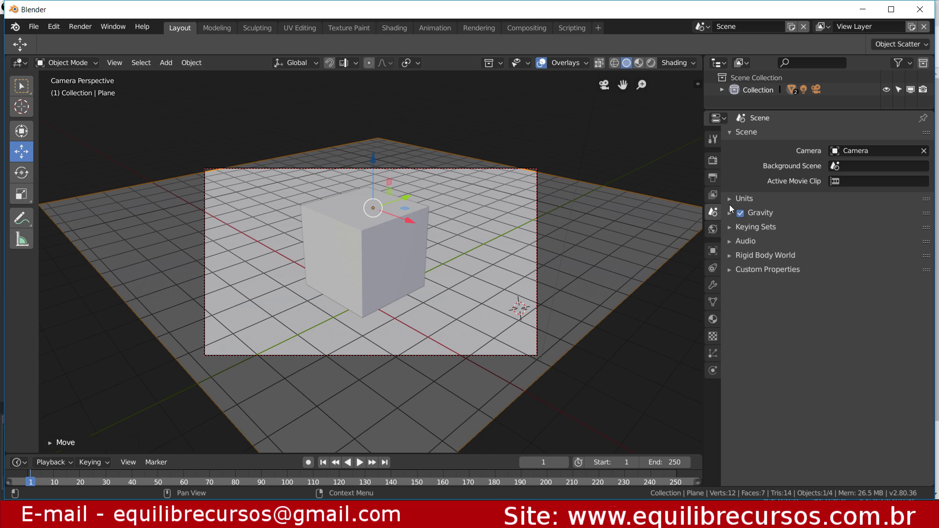
pyautogui.click(730, 199)
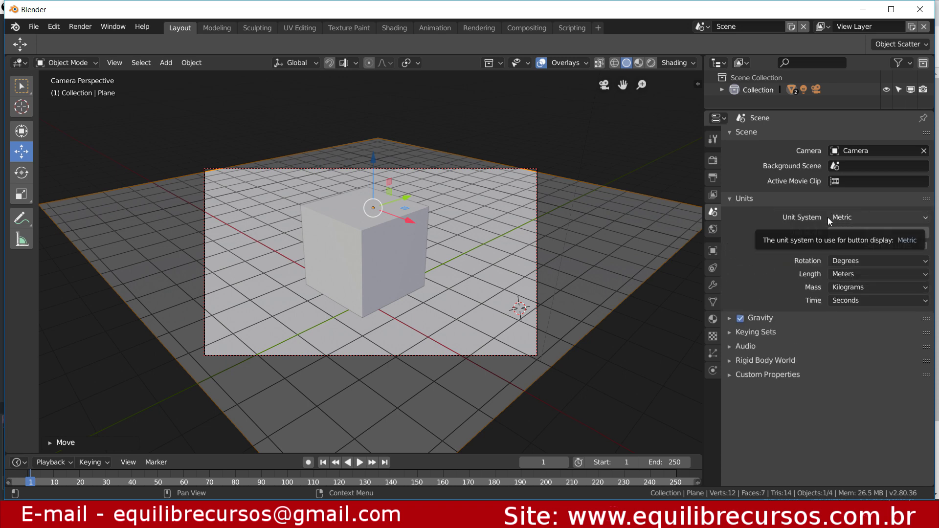
pyautogui.click(729, 198)
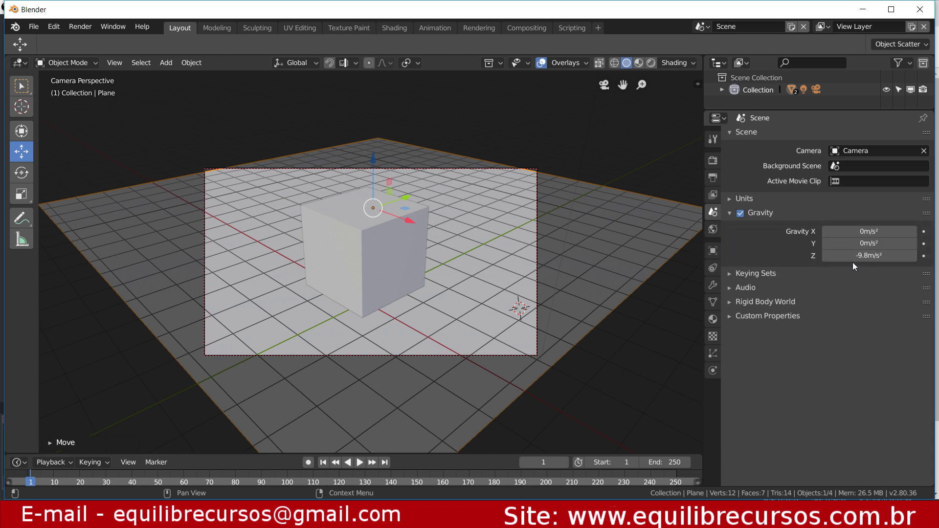
pyautogui.click(730, 213)
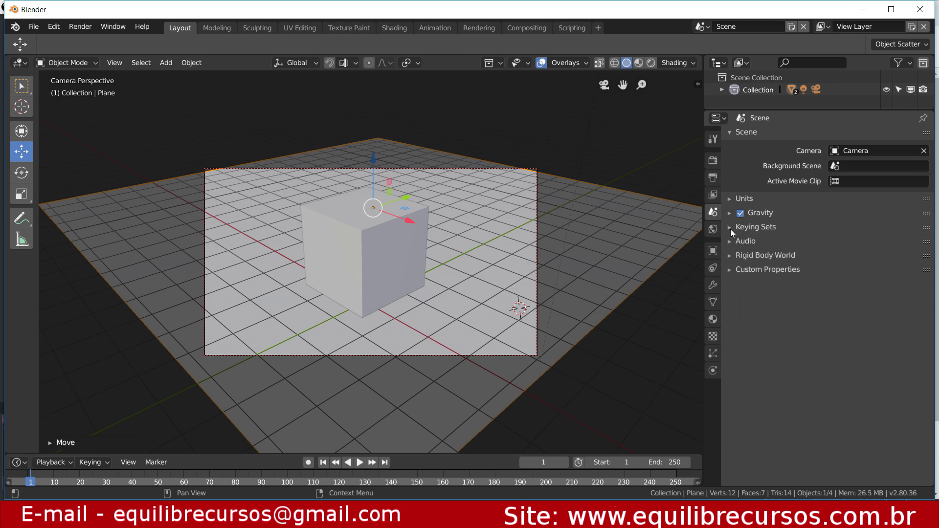
pyautogui.click(730, 256)
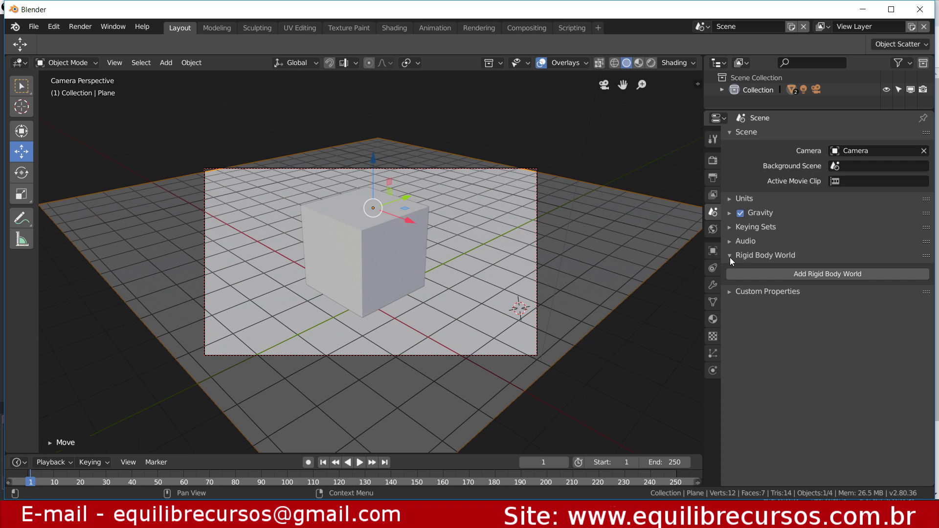
pyautogui.click(730, 255)
pyautogui.click(712, 231)
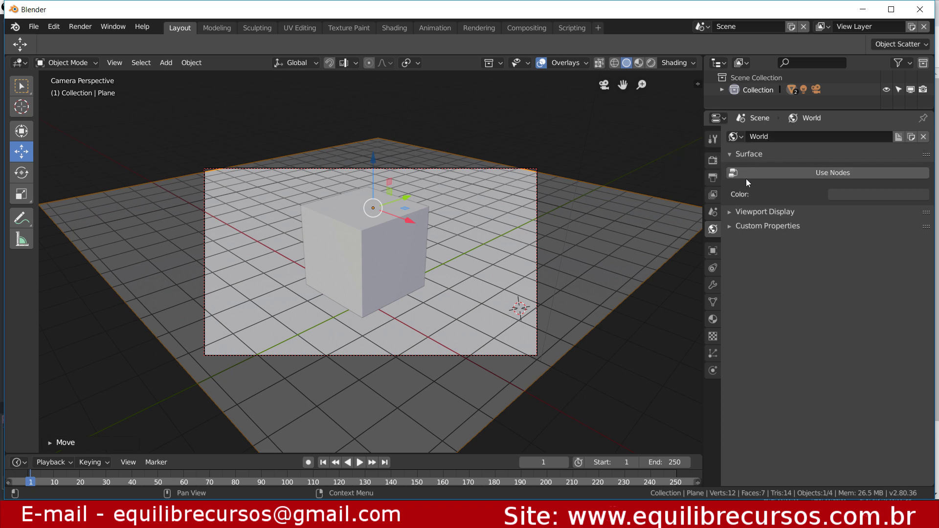
# - Enable Use Nodes for the world, raise its Color value to a 0.241 grey, and select the cube
pyautogui.click(760, 173)
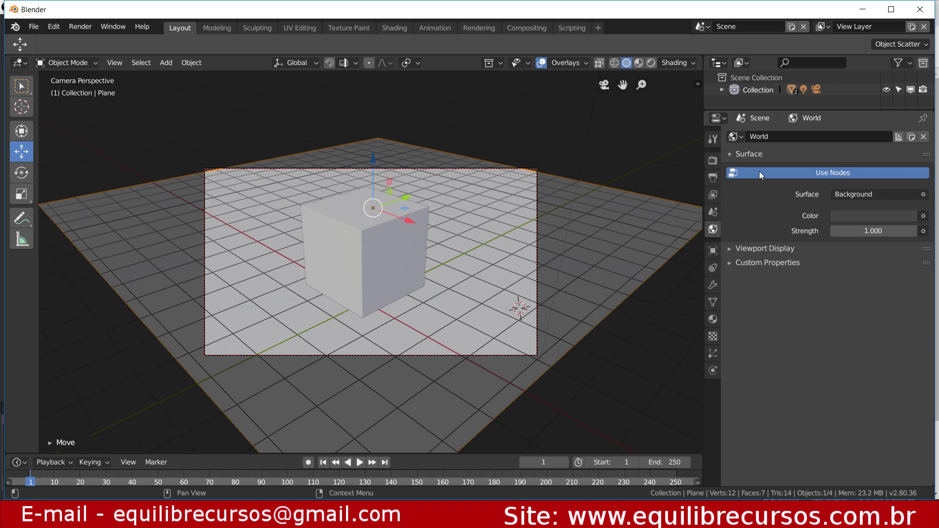
pyautogui.click(759, 172)
pyautogui.click(760, 172)
pyautogui.click(853, 216)
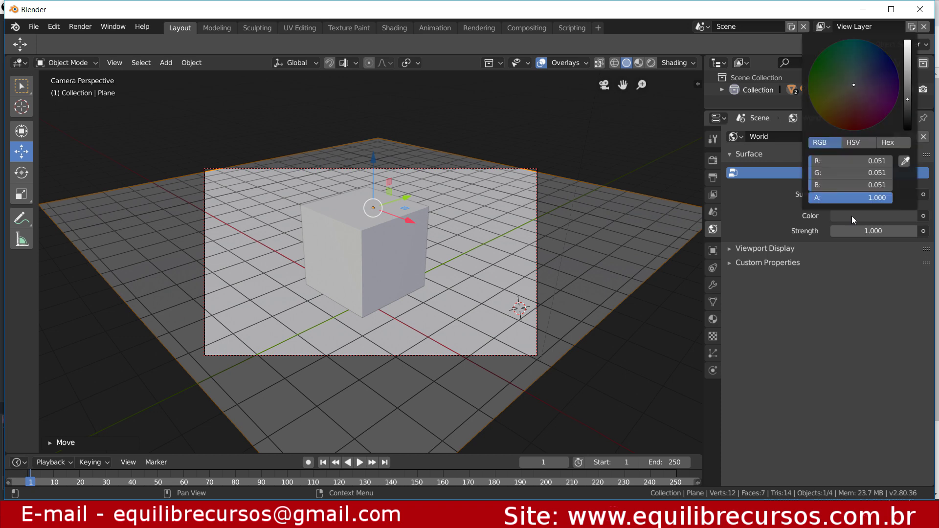
pyautogui.click(907, 80)
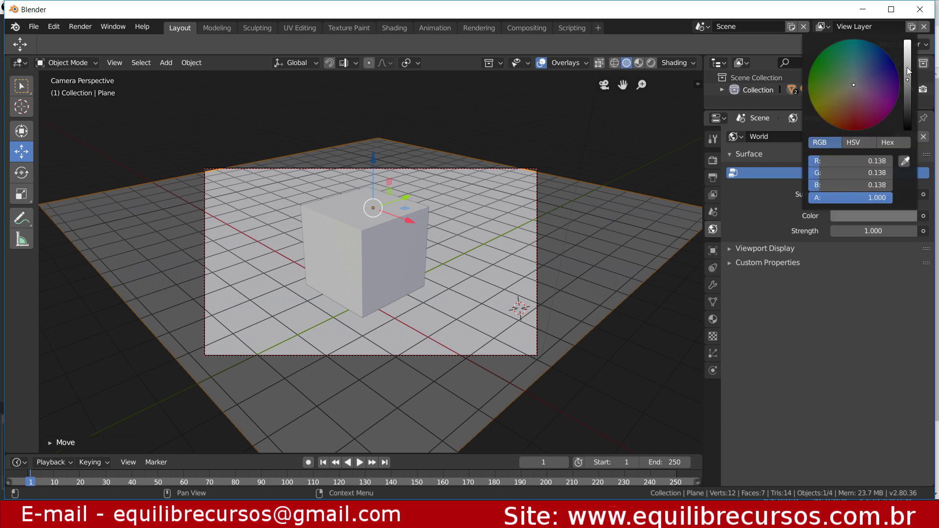
pyautogui.click(908, 68)
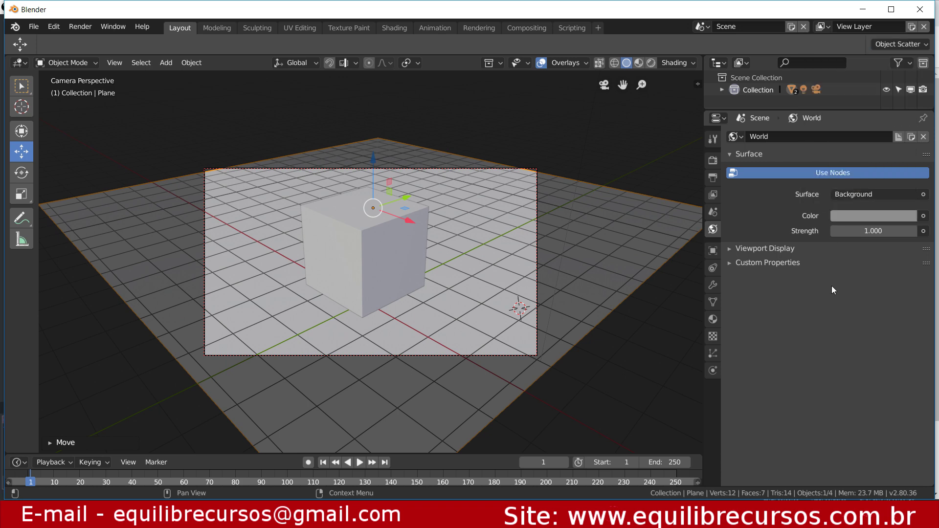
pyautogui.click(397, 261)
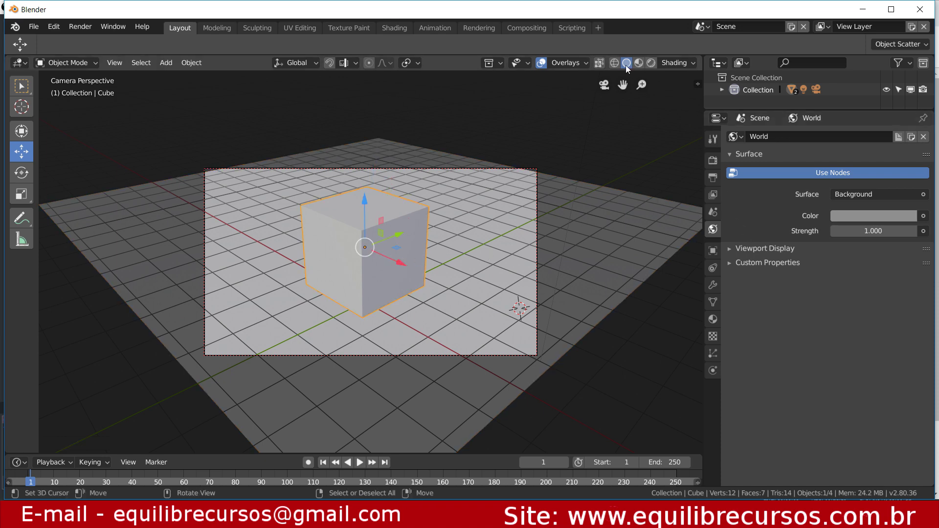
# - Switch to Rendered shading, lower the cube, and try blue, orange, green and purple world tints
pyautogui.click(653, 63)
pyautogui.moveTo(364, 200); pyautogui.dragTo(363, 217)
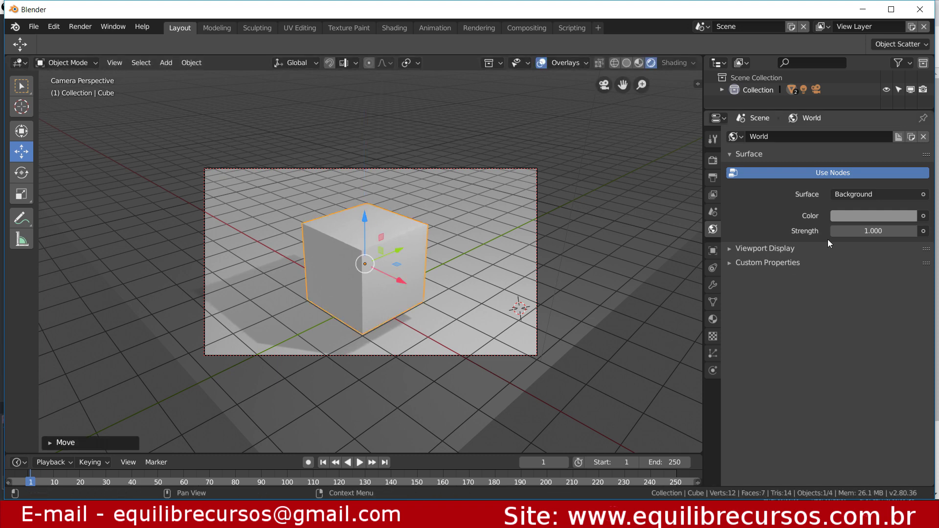
pyautogui.click(872, 216)
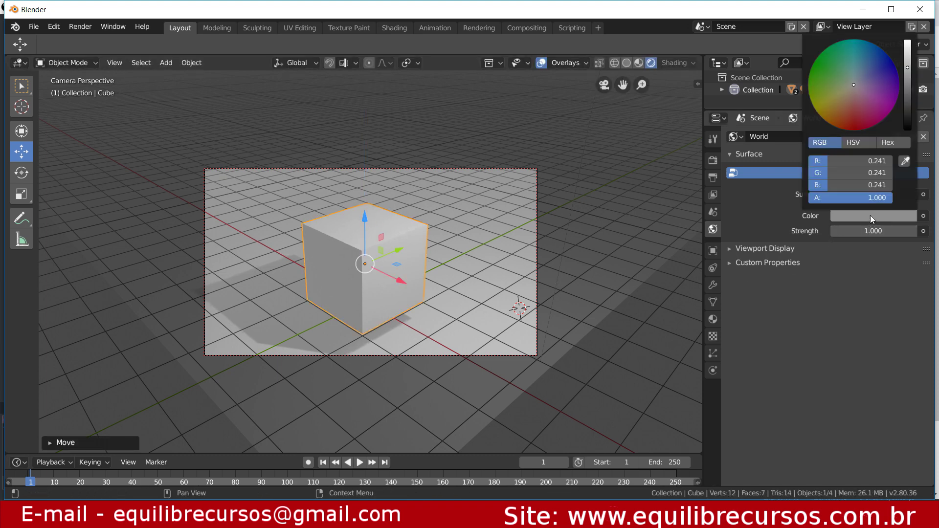
pyautogui.click(879, 69)
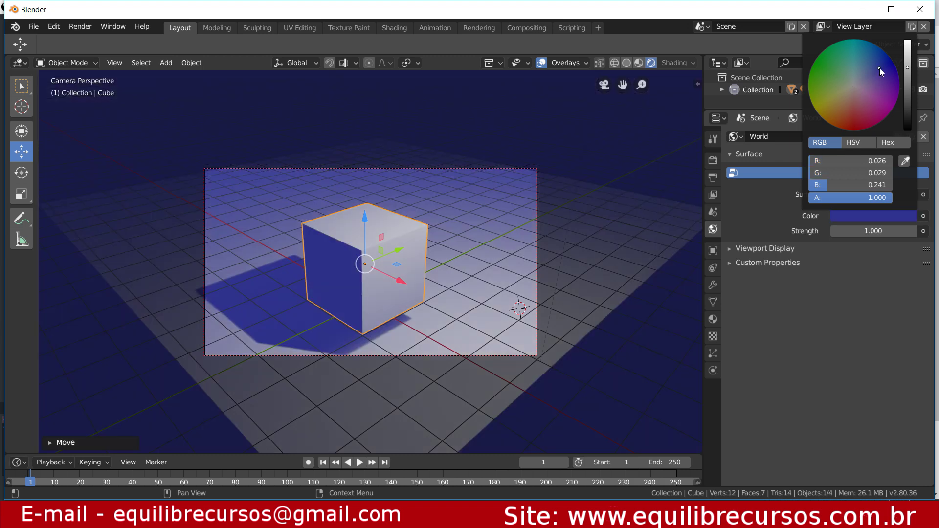
pyautogui.click(842, 109)
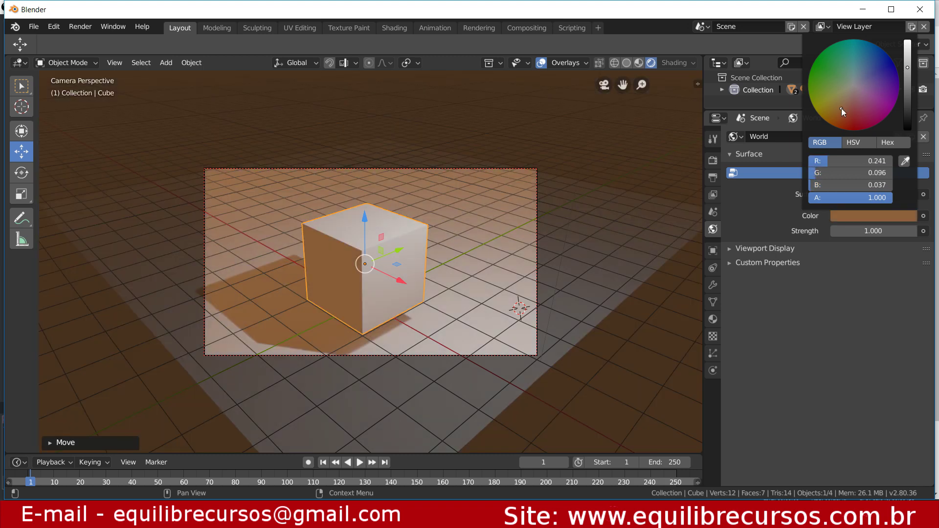
pyautogui.click(830, 66)
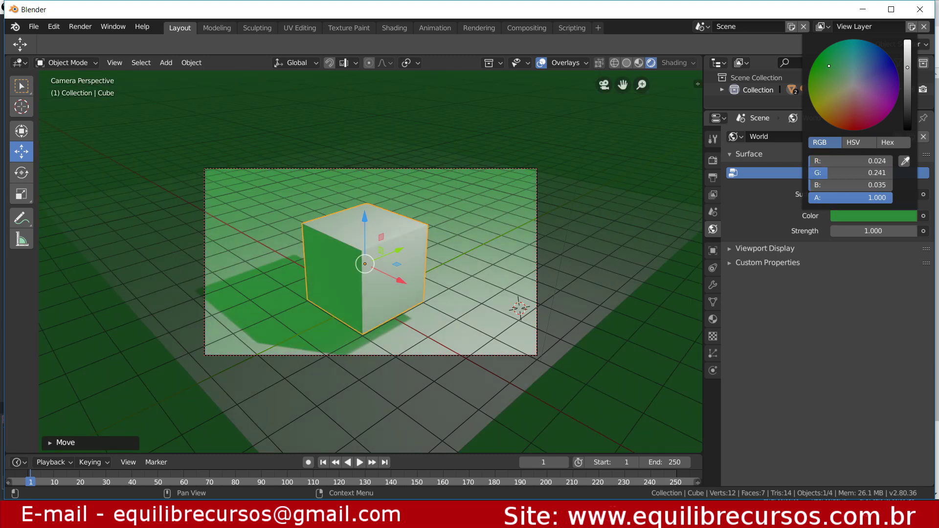
pyautogui.click(879, 65)
pyautogui.click(860, 84)
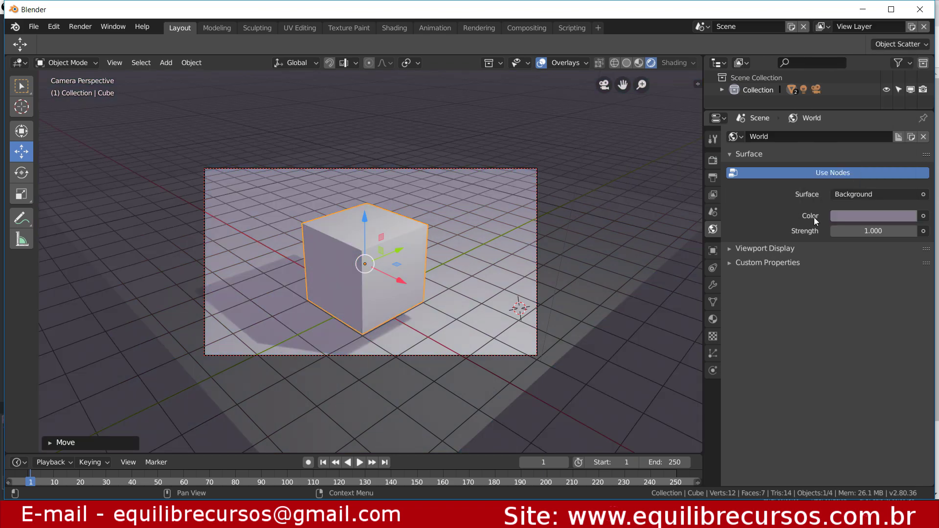
# - Set the world colour back to a neutral grey (0.241, 0.239, 0.236)
pyautogui.click(869, 215)
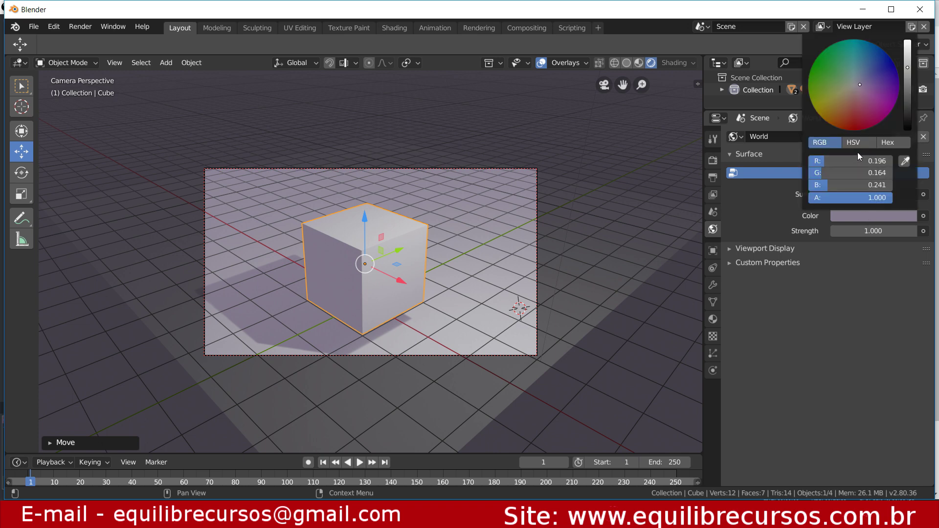
pyautogui.click(855, 85)
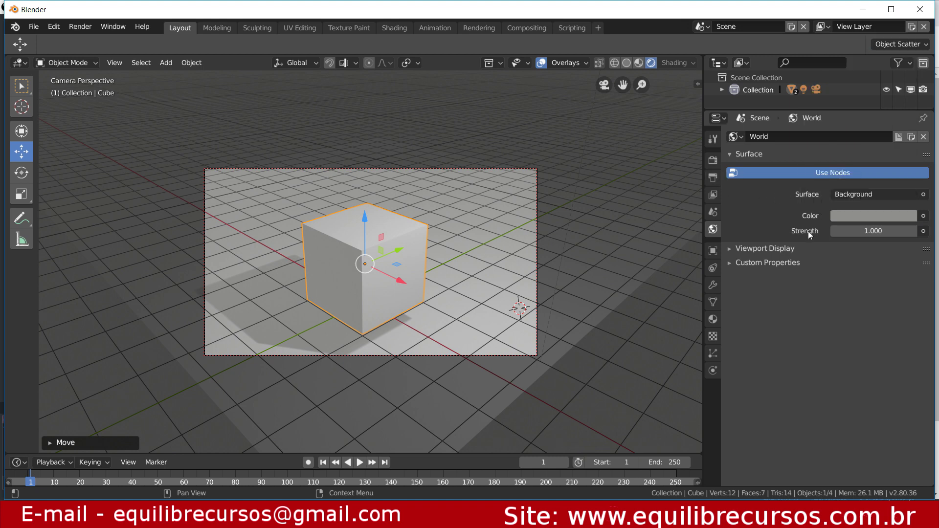
pyautogui.click(727, 251)
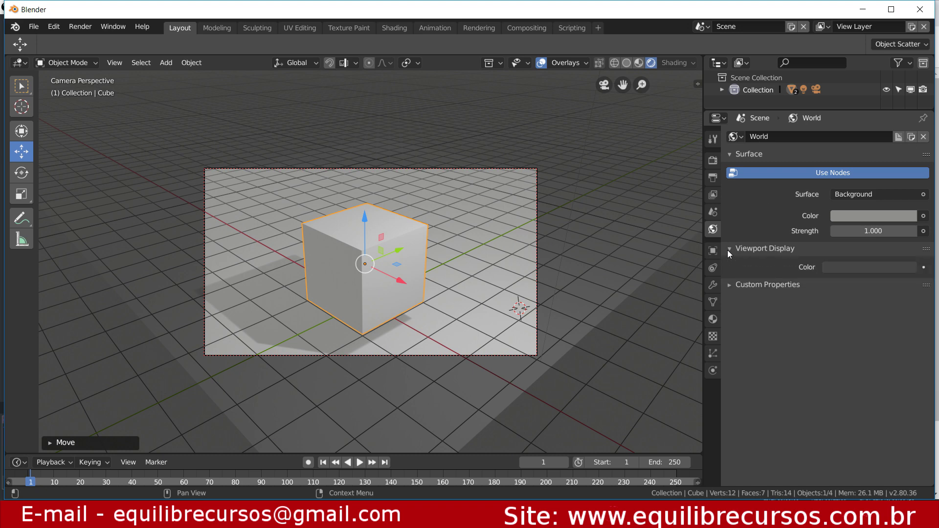
pyautogui.click(732, 252)
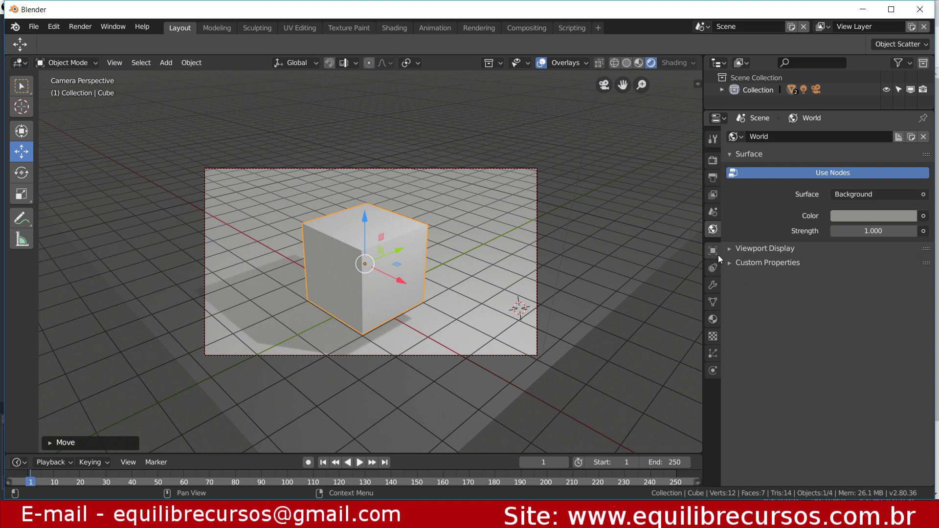
# - Raise the cube's Z location from 0.94893 m to 1.0589 m
pyautogui.click(713, 251)
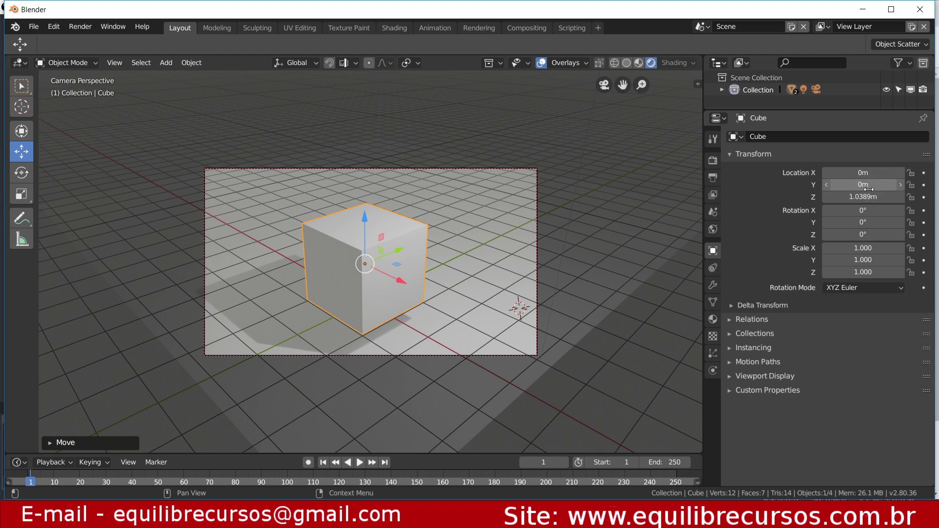
pyautogui.moveTo(850, 197)
pyautogui.mouseDown()
pyautogui.moveTo(832, 197)
pyautogui.moveTo(841, 197)
pyautogui.mouseUp()
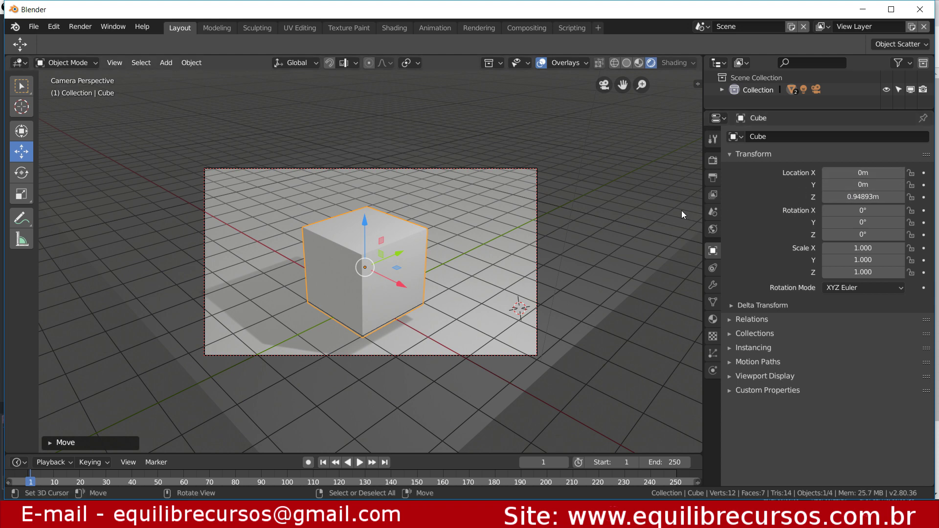
pyautogui.press('n')
pyautogui.keyDown('shift'); pyautogui.moveTo(636, 131); pyautogui.dragTo(650, 131); pyautogui.keyUp('shift')
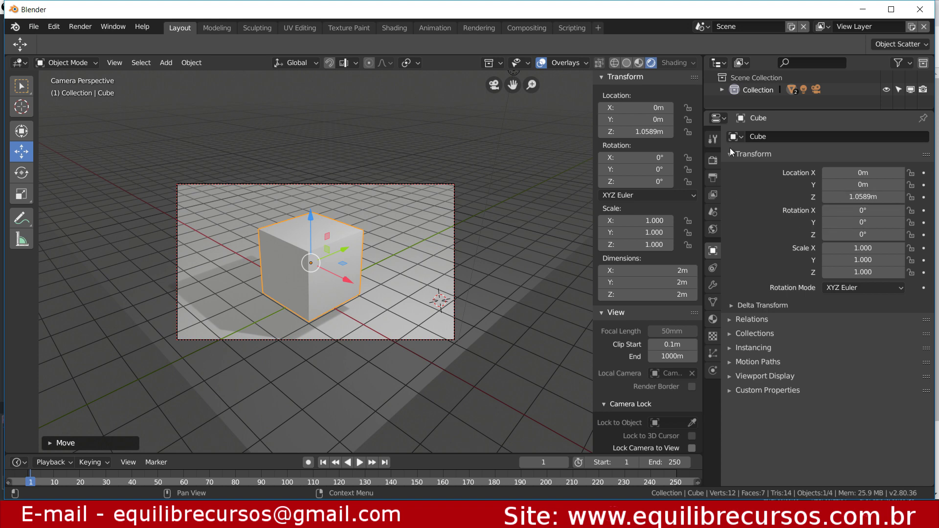
# - Hide the sidebar and browse the object constraints list without adding one
pyautogui.press('n')
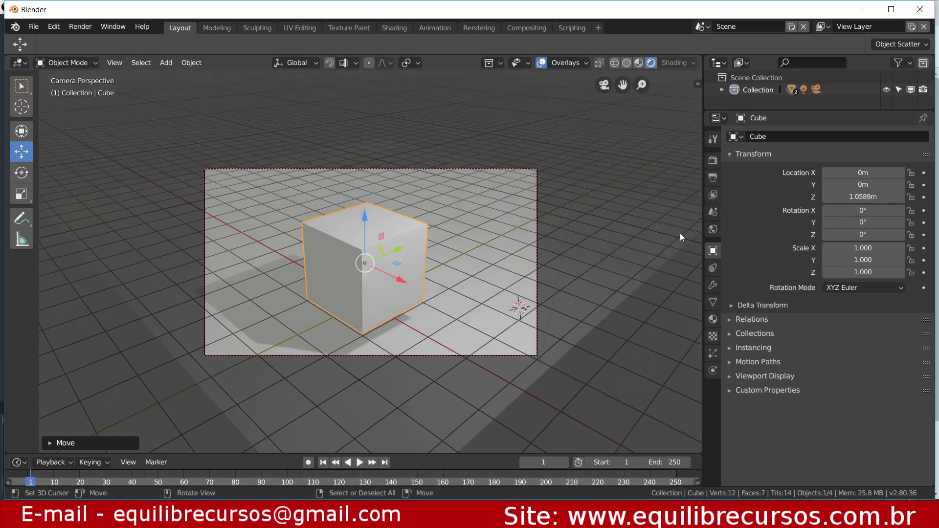
pyautogui.click(713, 268)
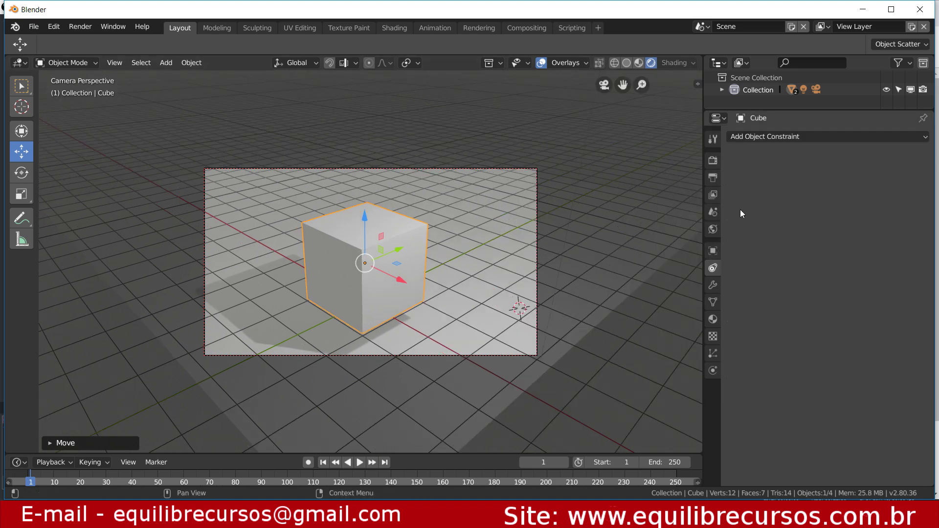
pyautogui.click(797, 137)
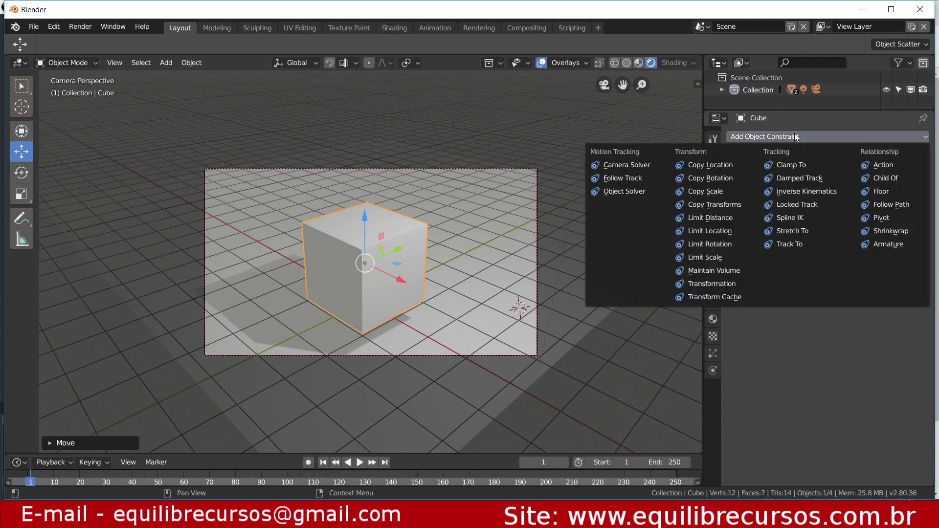
pyautogui.press('Escape')
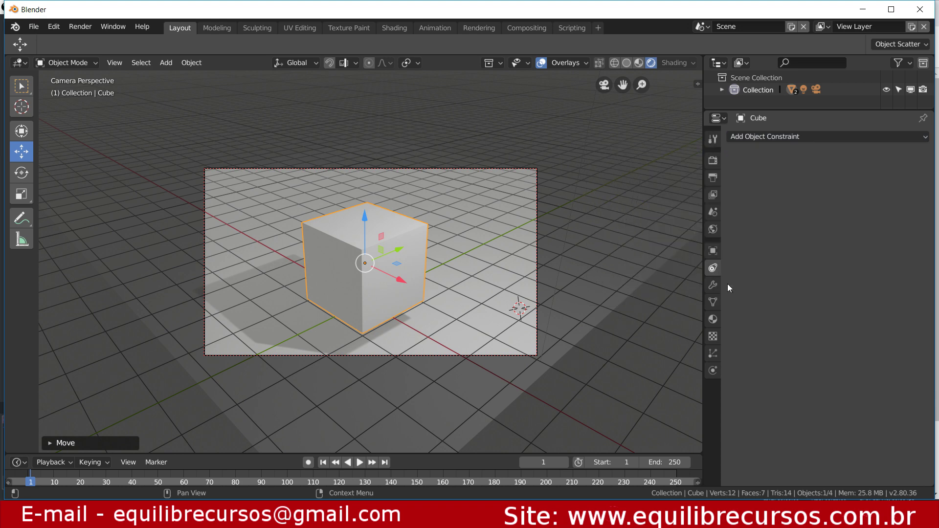
# - Add a Subdivision Surface modifier at viewport level 2 and shade the cube smooth
pyautogui.click(712, 286)
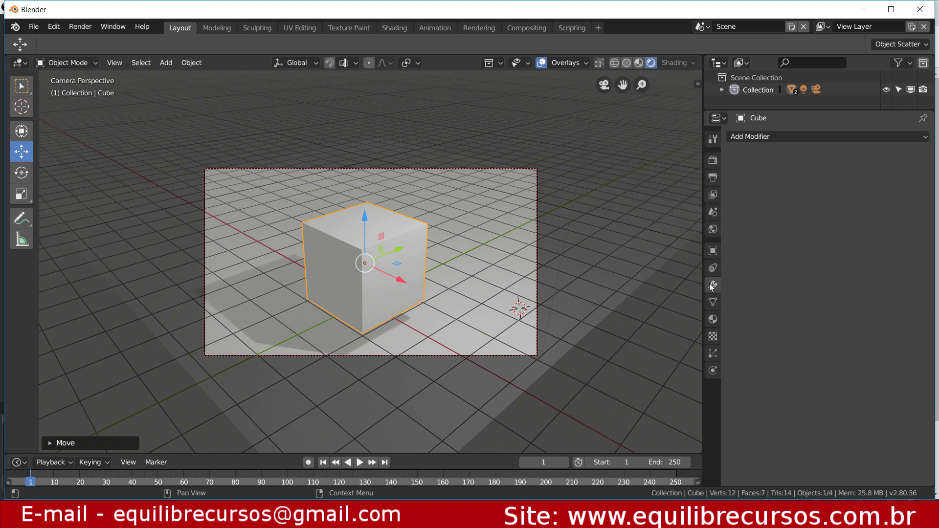
pyautogui.click(791, 137)
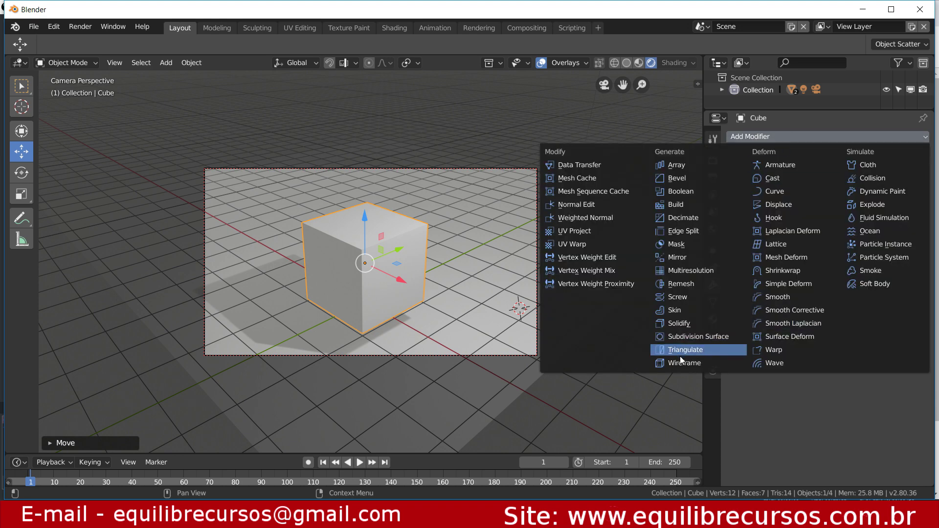
pyautogui.click(696, 337)
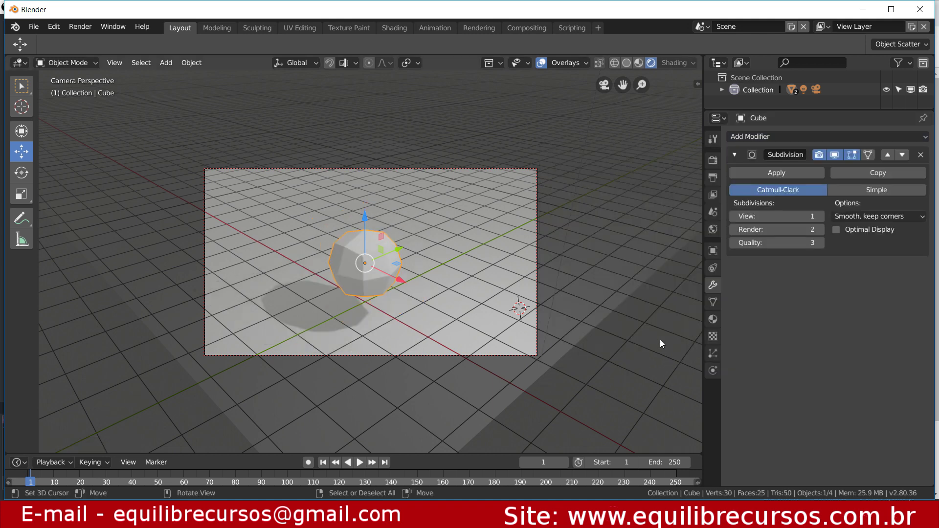
pyautogui.click(821, 217)
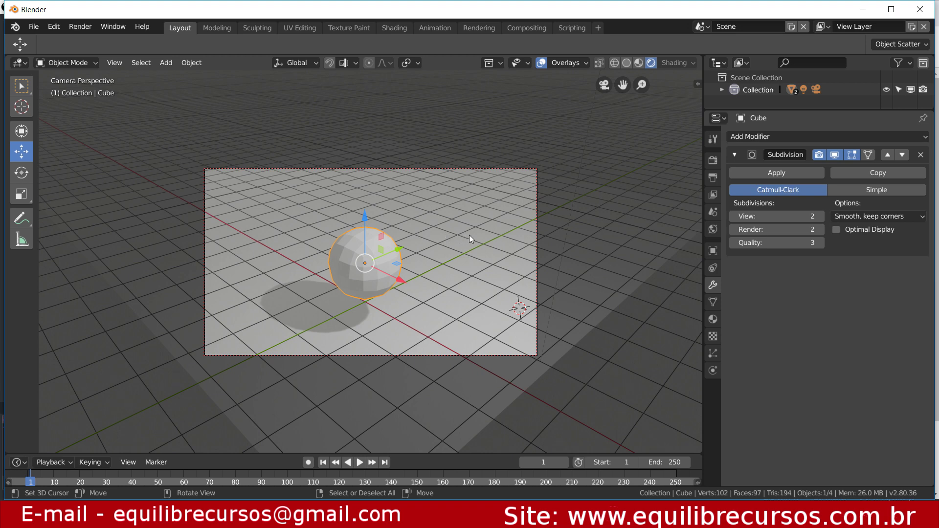
pyautogui.press('q')
pyautogui.click(355, 237)
pyautogui.scroll(1, 406, 283)
pyautogui.scroll(1, 409, 280)
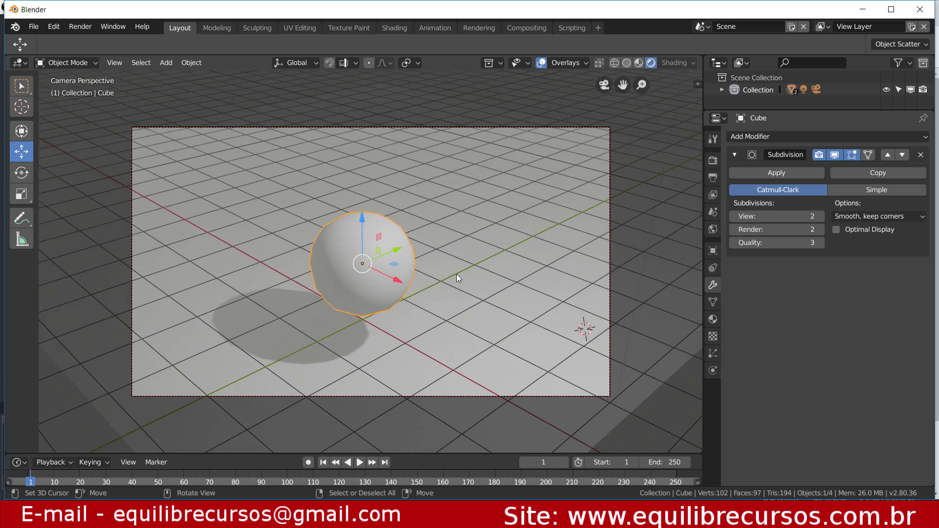
# - Show the sphere's mesh data properties, collapsing Vertex Groups and Shape Keys and expanding UV Maps
pyautogui.click(713, 303)
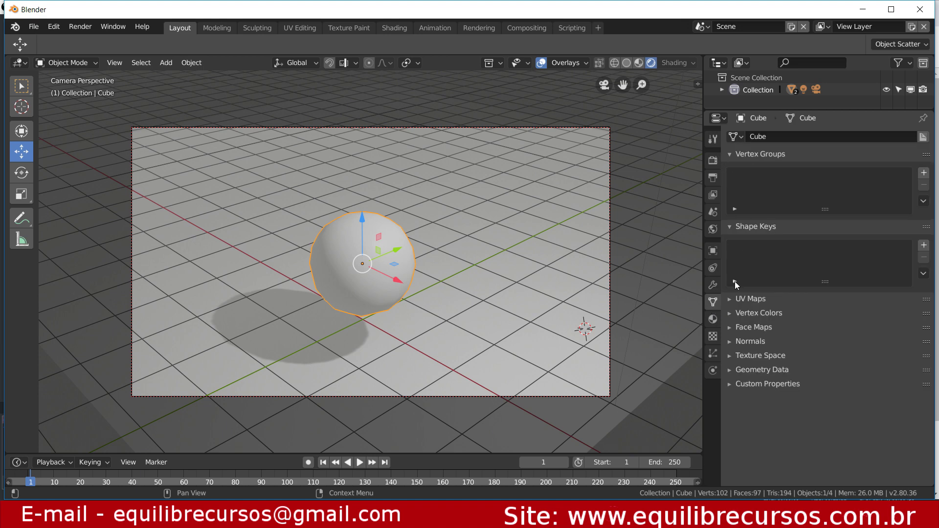
pyautogui.click(729, 299)
pyautogui.click(730, 154)
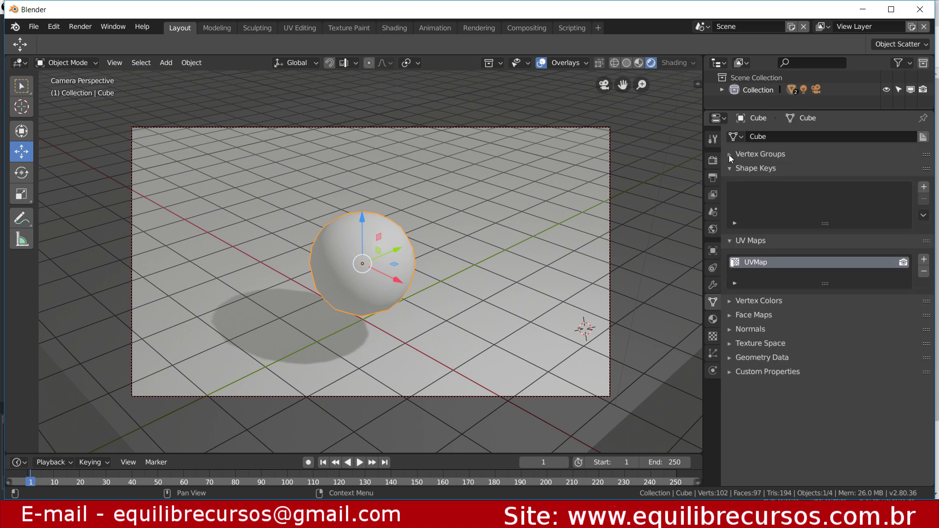
pyautogui.click(731, 169)
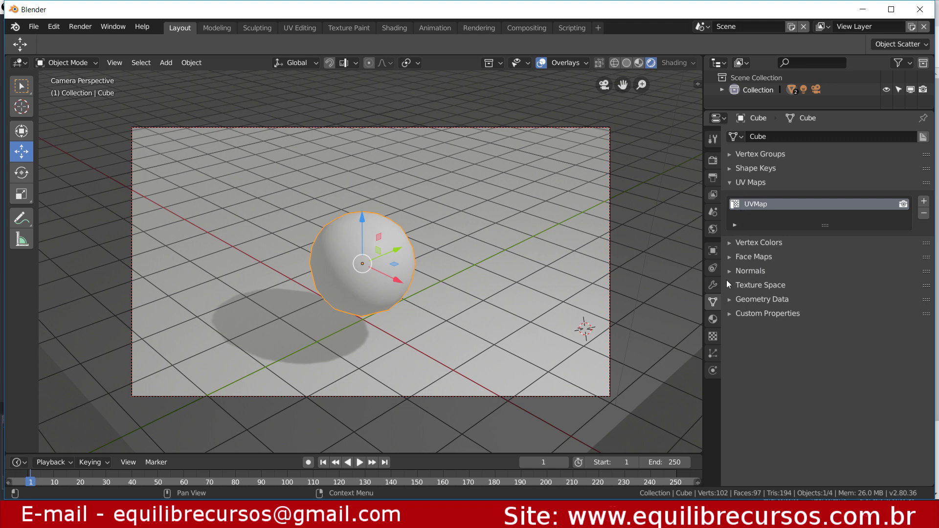
# - Turn off Use Nodes on the sphere's material, set its Base Color to blue, and heighten the lower area
pyautogui.click(713, 321)
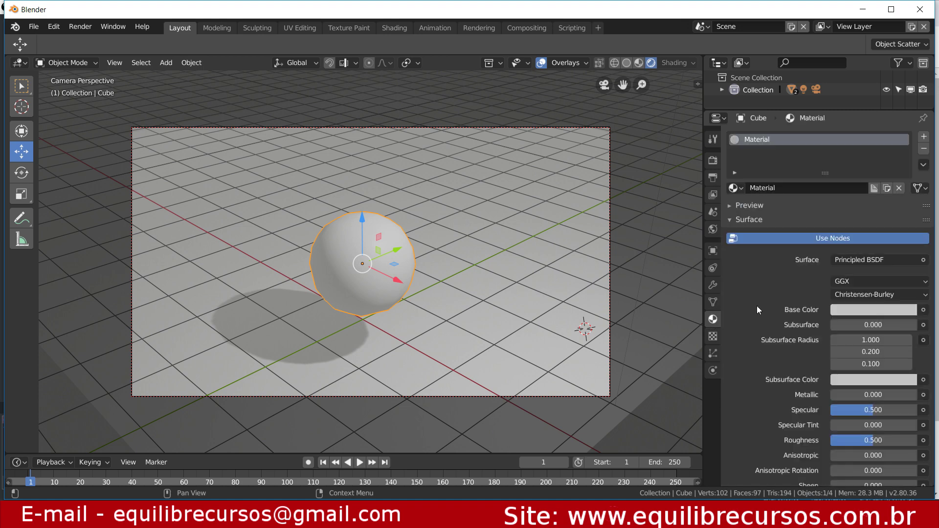
pyautogui.click(849, 241)
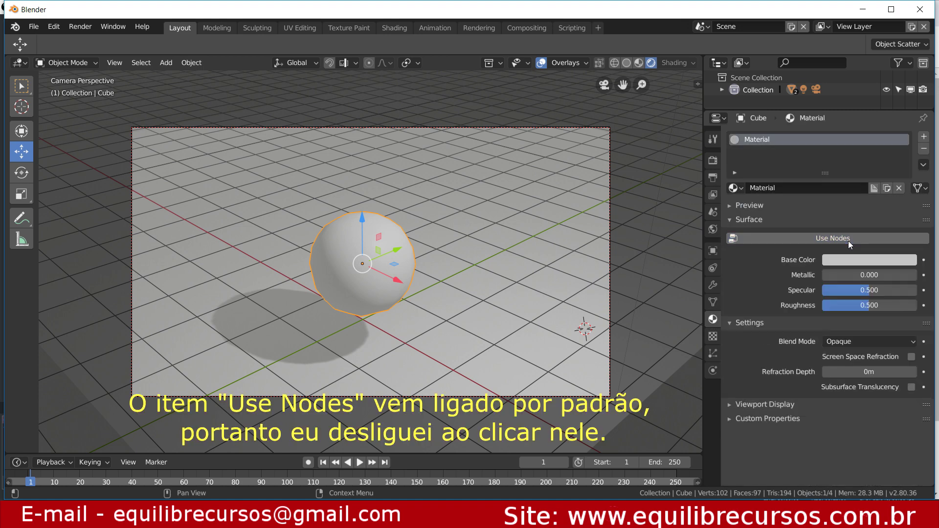
pyautogui.click(853, 259)
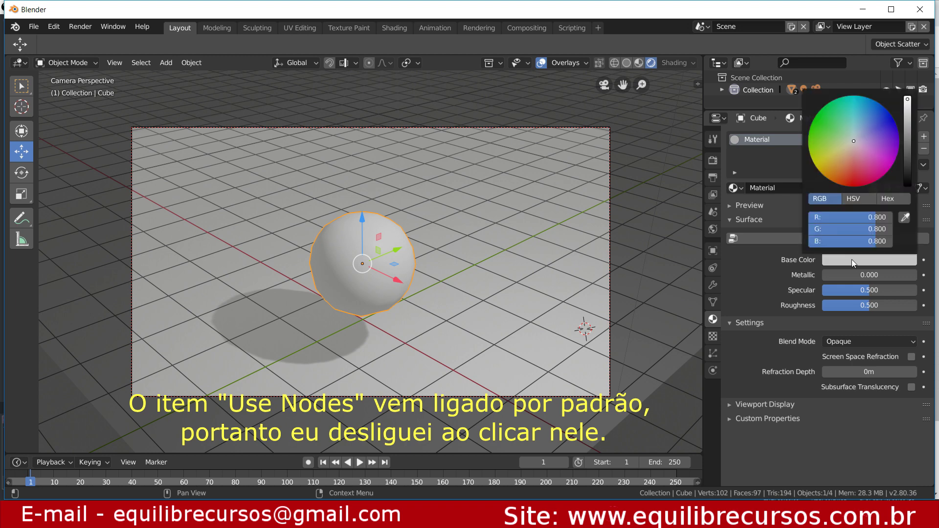
pyautogui.click(877, 121)
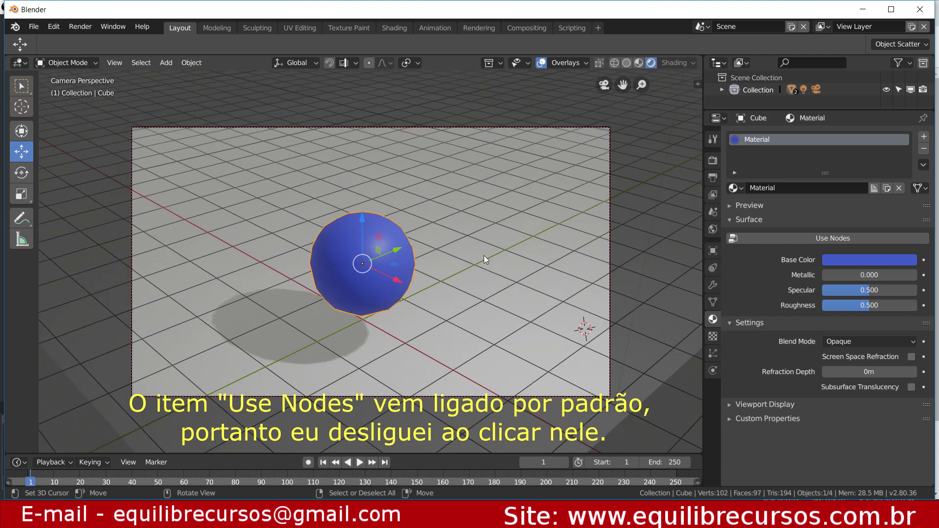
pyautogui.moveTo(406, 455); pyautogui.dragTo(472, 270)
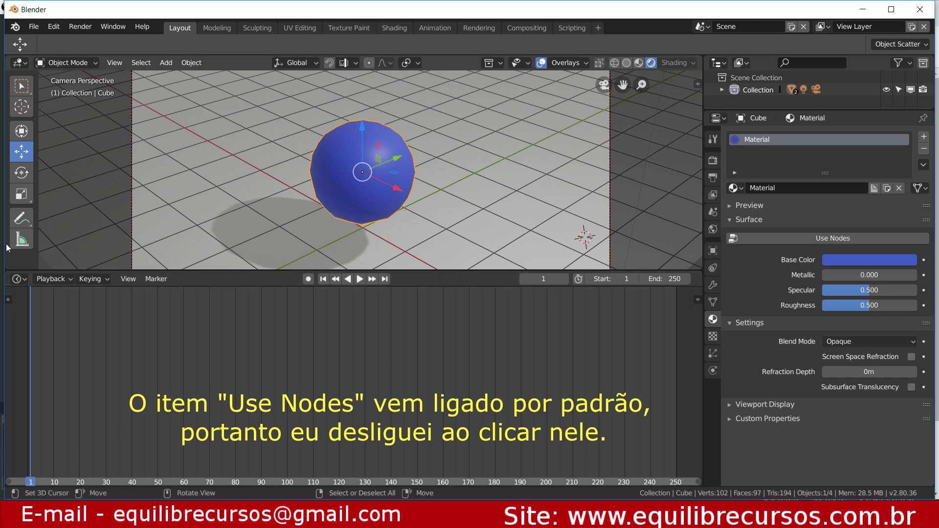
# - Make the lower area a Shader Editor without sidebar, framed on the Principled BSDF and Material Output nodes
pyautogui.click(17, 279)
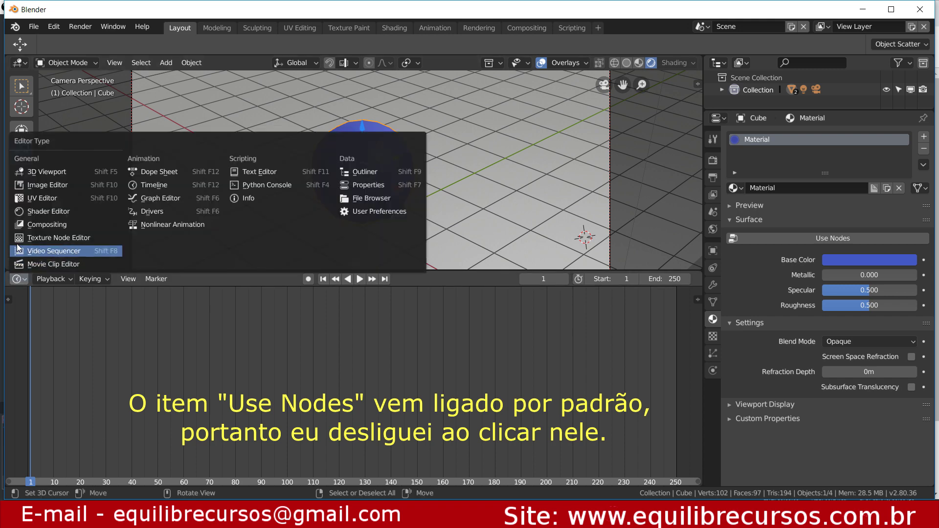
pyautogui.click(46, 211)
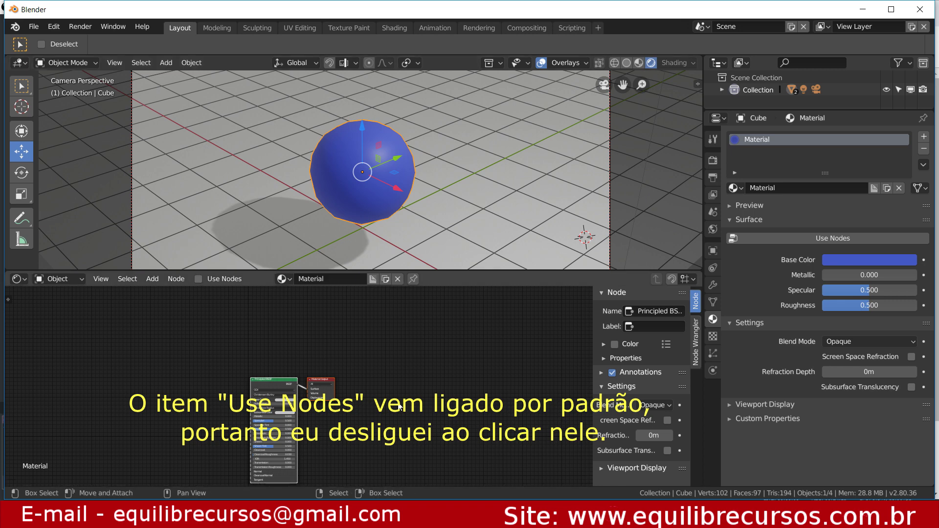
pyautogui.press('n')
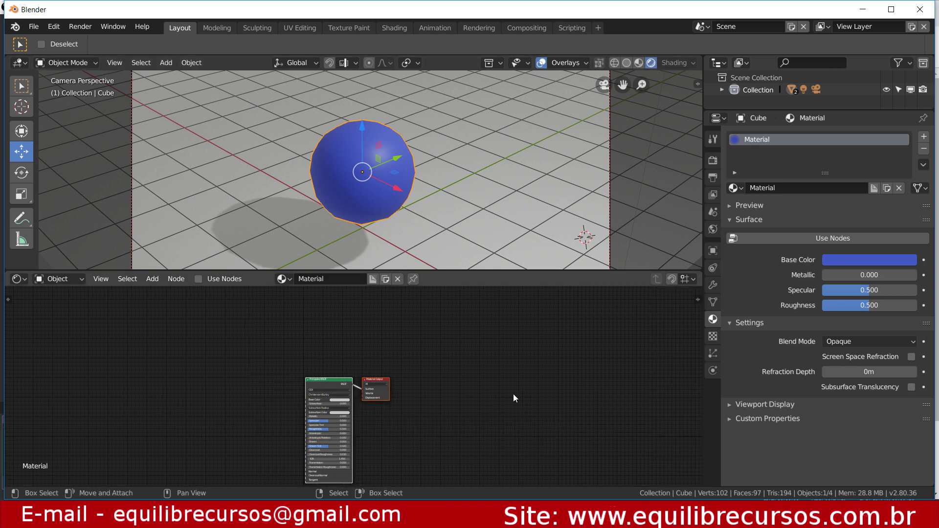
pyautogui.press('n')
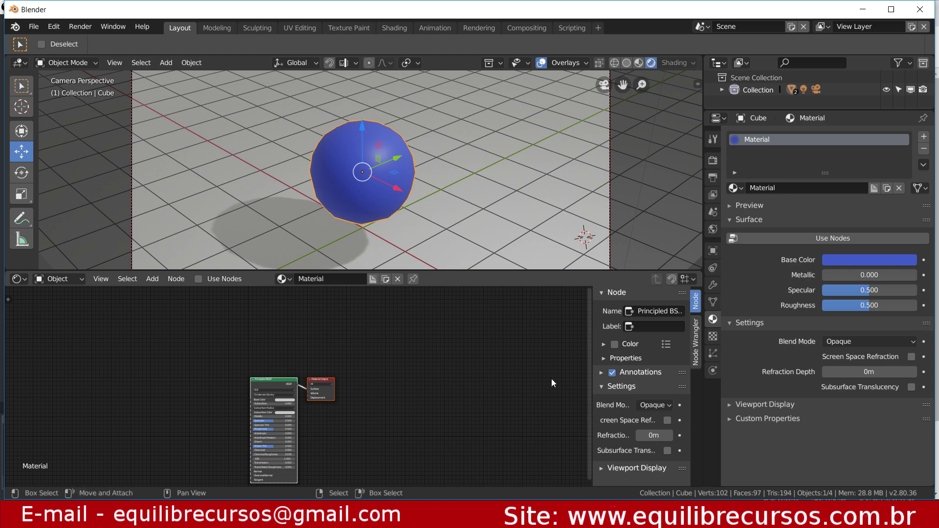
pyautogui.press('n')
pyautogui.scroll(1, 404, 415)
pyautogui.scroll(1, 413, 374)
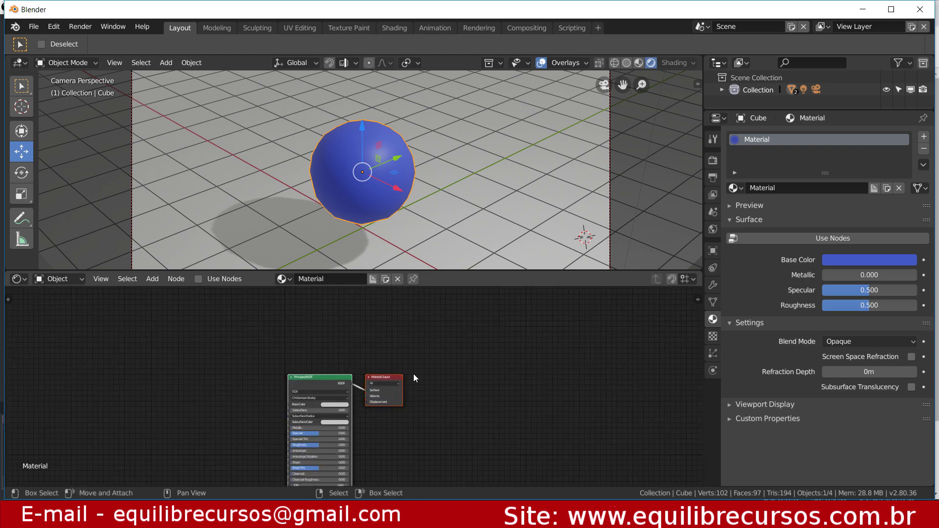
pyautogui.scroll(1, 418, 379)
pyautogui.scroll(1, 439, 405)
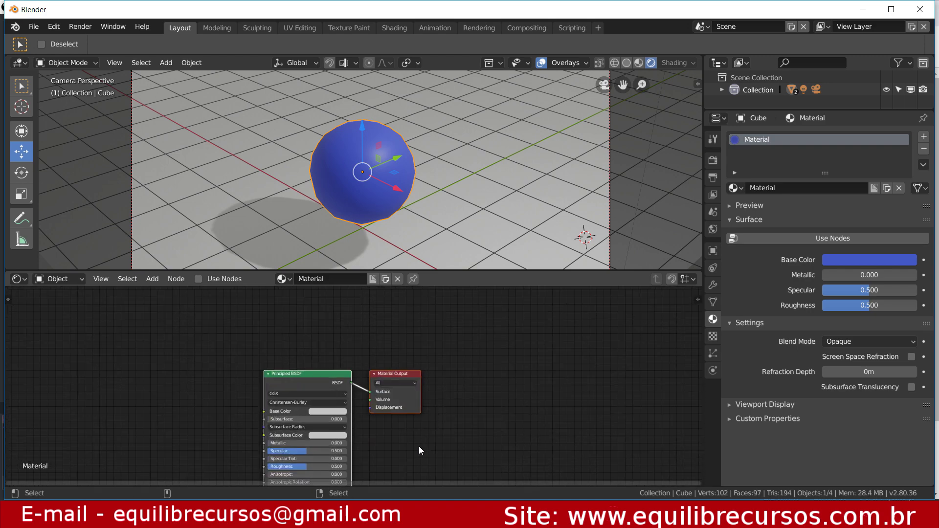
pyautogui.moveTo(418, 446); pyautogui.dragTo(447, 384, button='middle')
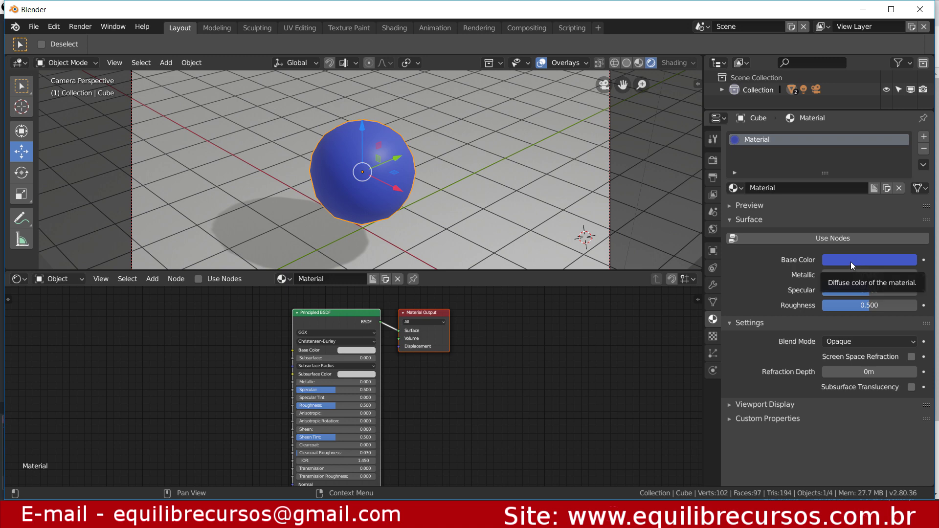
# - Re-enable Use Nodes, set the Principled BSDF Base Color to blue, and shrink the Shader Editor
pyautogui.click(198, 279)
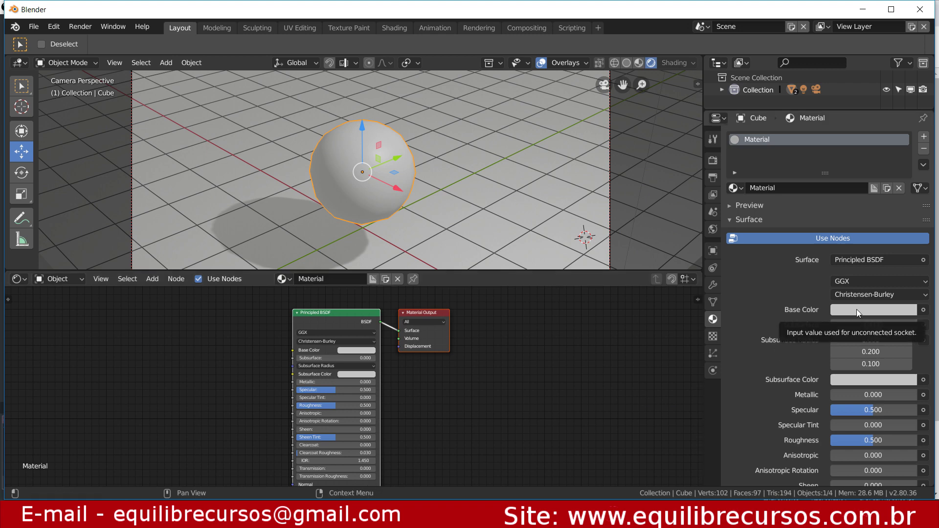
pyautogui.scroll(2, 351, 373)
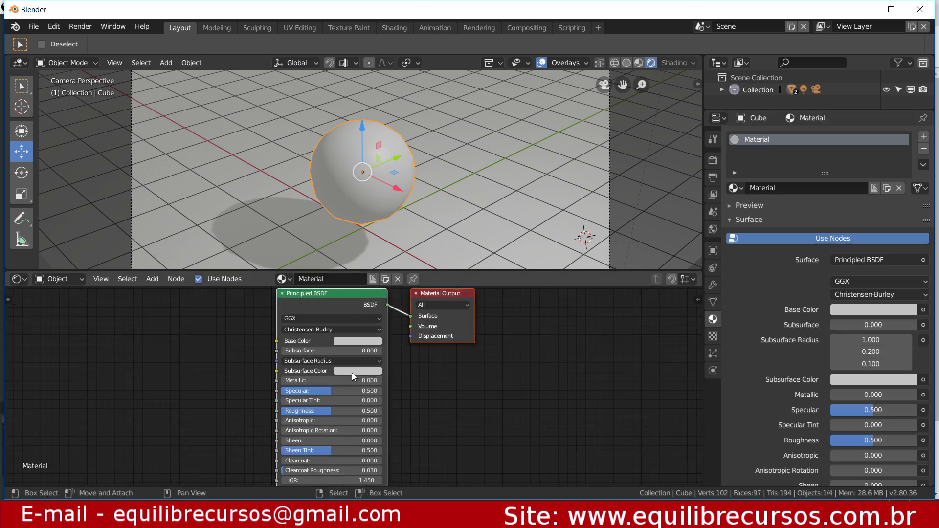
pyautogui.scroll(1, 351, 372)
pyautogui.scroll(1, 352, 373)
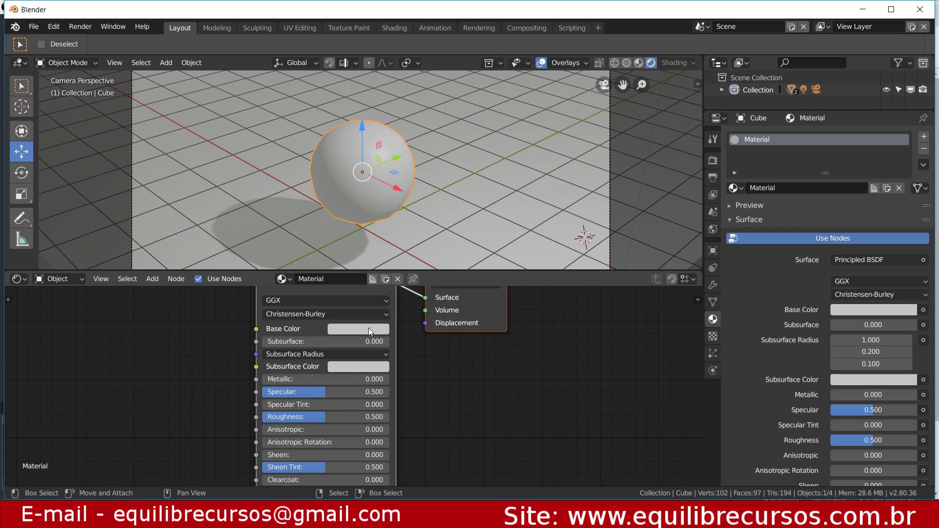
pyautogui.click(369, 328)
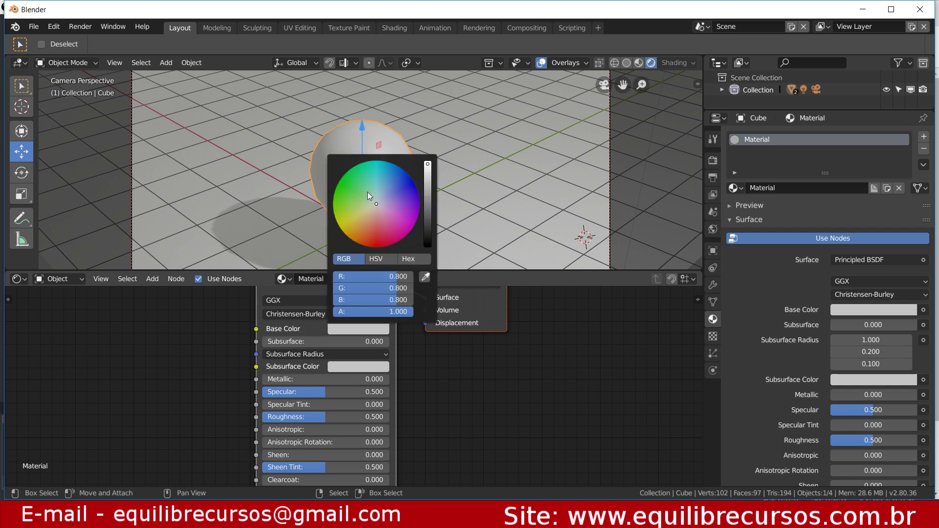
pyautogui.moveTo(368, 192); pyautogui.dragTo(394, 188)
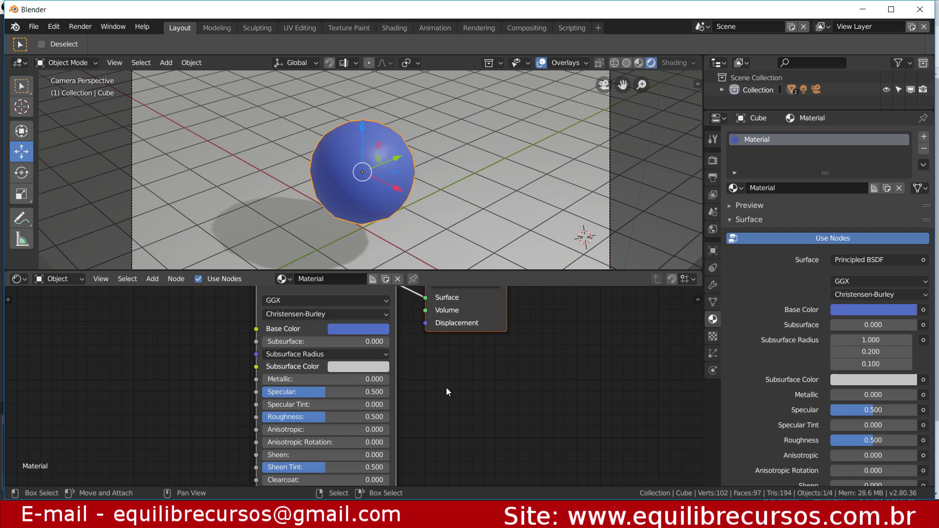
pyautogui.scroll(-2, 474, 413)
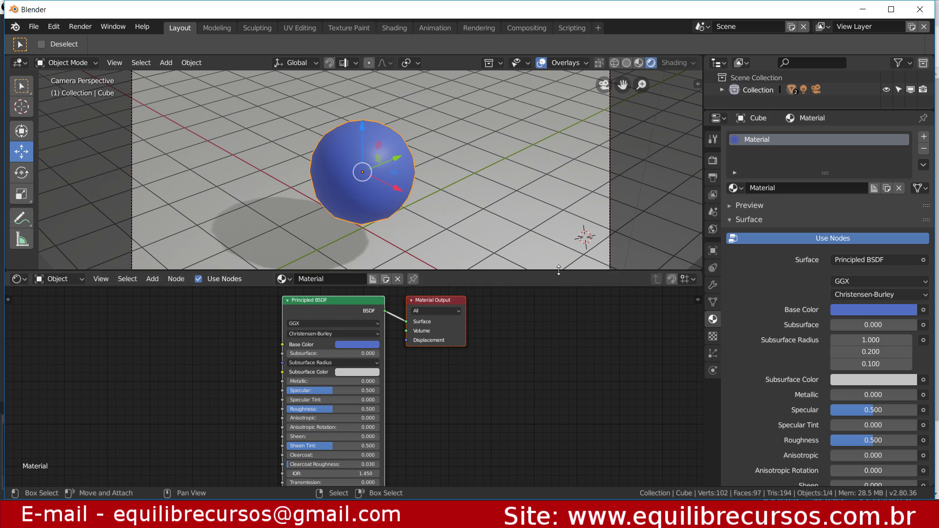
pyautogui.moveTo(561, 270); pyautogui.dragTo(553, 387)
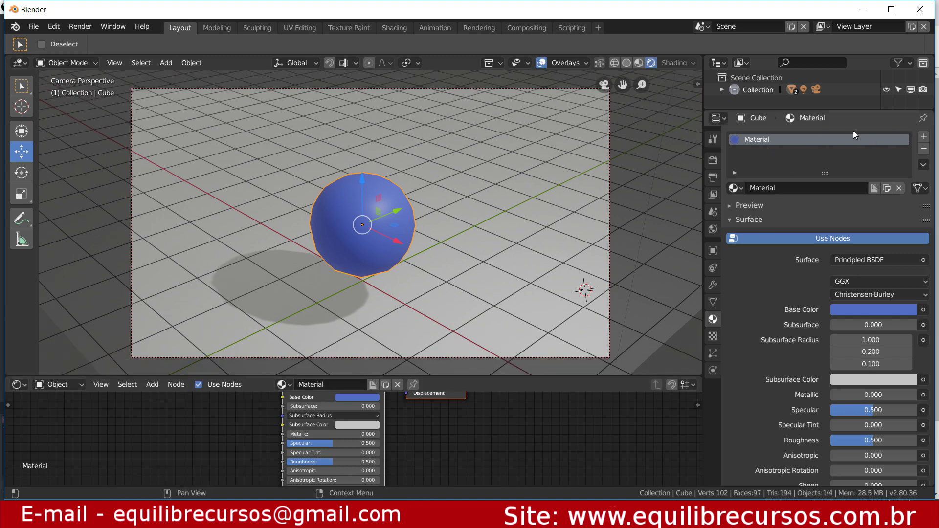
# - Add a second material slot and select the cube's top face in Edit Mode face select
pyautogui.click(924, 137)
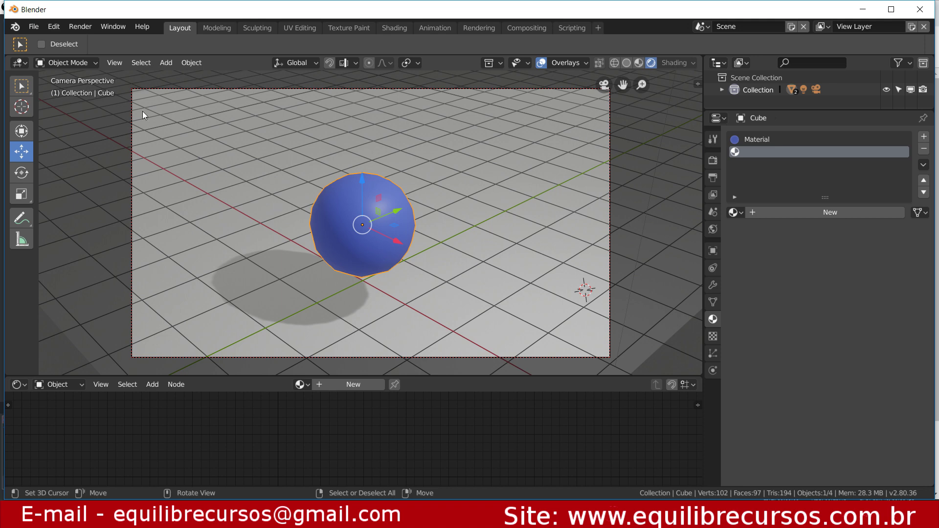
pyautogui.click(76, 62)
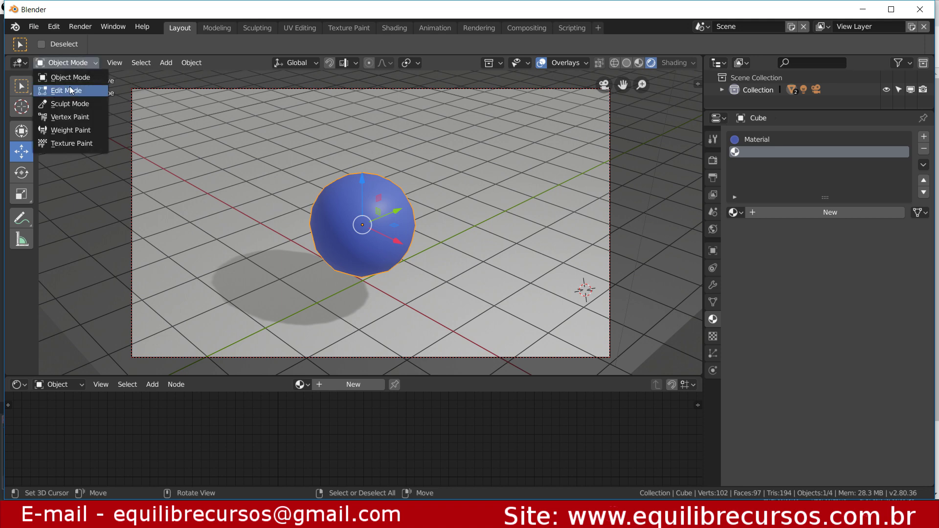
pyautogui.press('Tab')
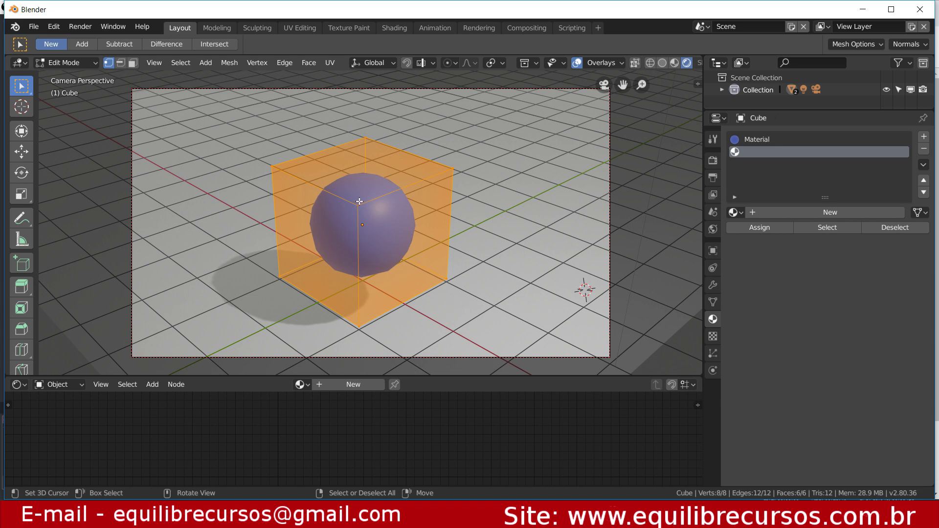
pyautogui.click(132, 62)
pyautogui.click(356, 170)
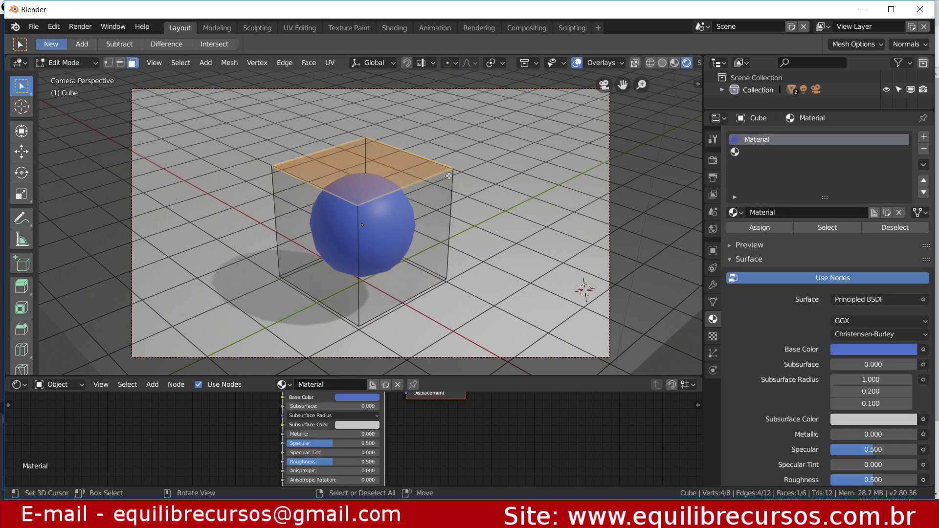
# - Create Material.001 in the new slot, assign it to the top face, and return to Object Mode
pyautogui.click(756, 152)
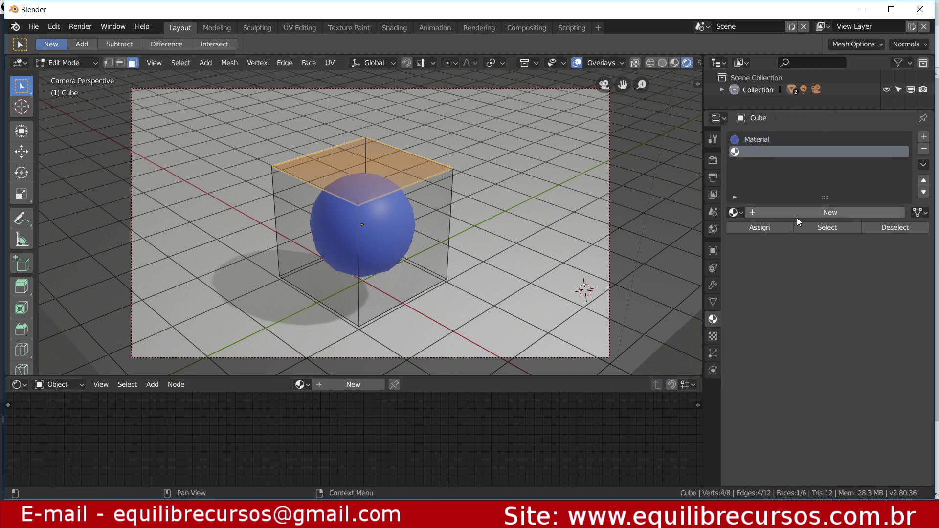
pyautogui.click(823, 212)
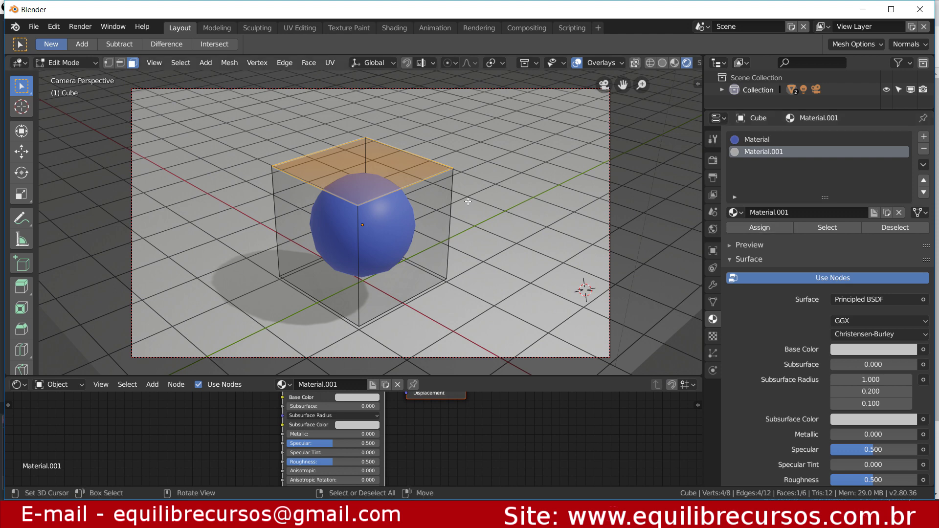
pyautogui.click(767, 229)
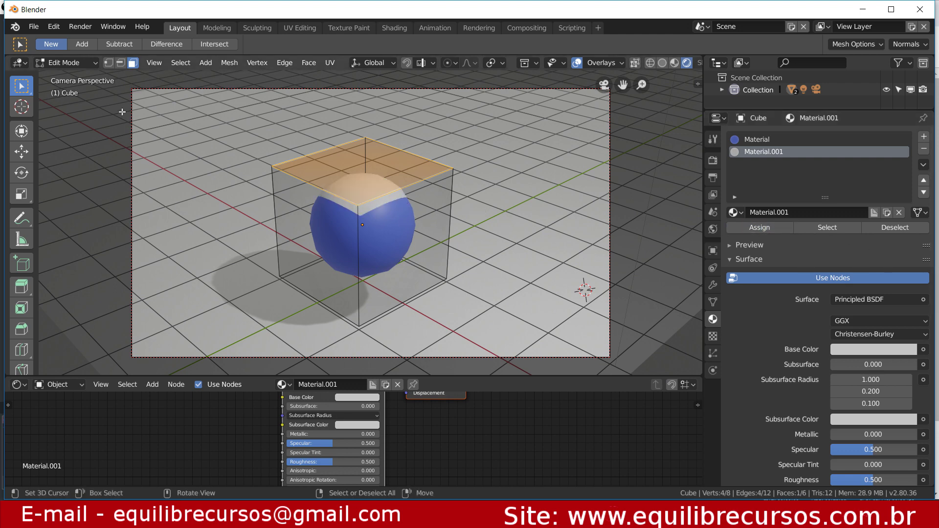
pyautogui.click(59, 62)
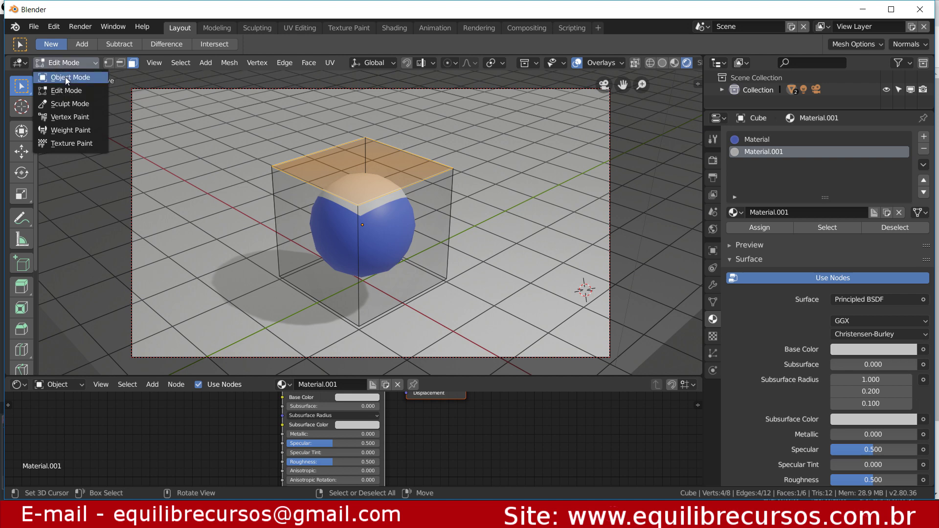
pyautogui.click(65, 77)
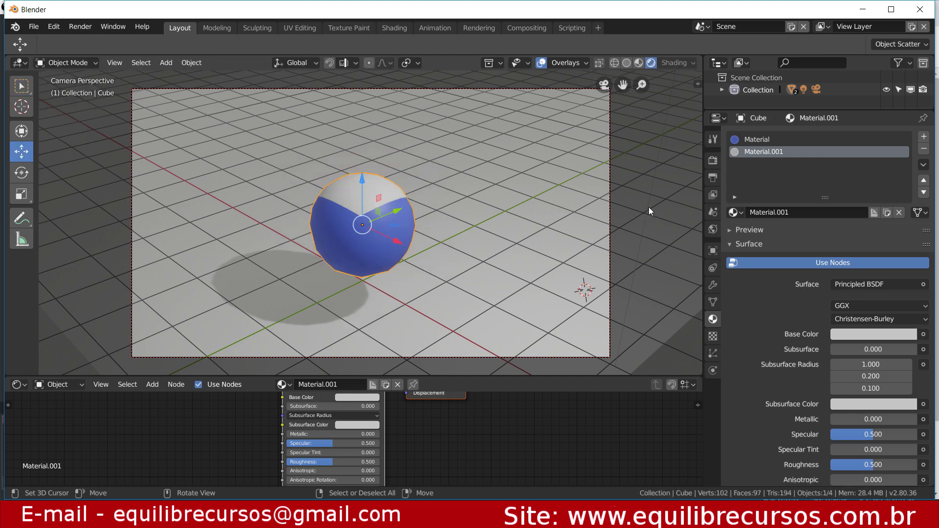
# - Add a Hair particle system to the cube with Advanced options enabled
pyautogui.click(714, 337)
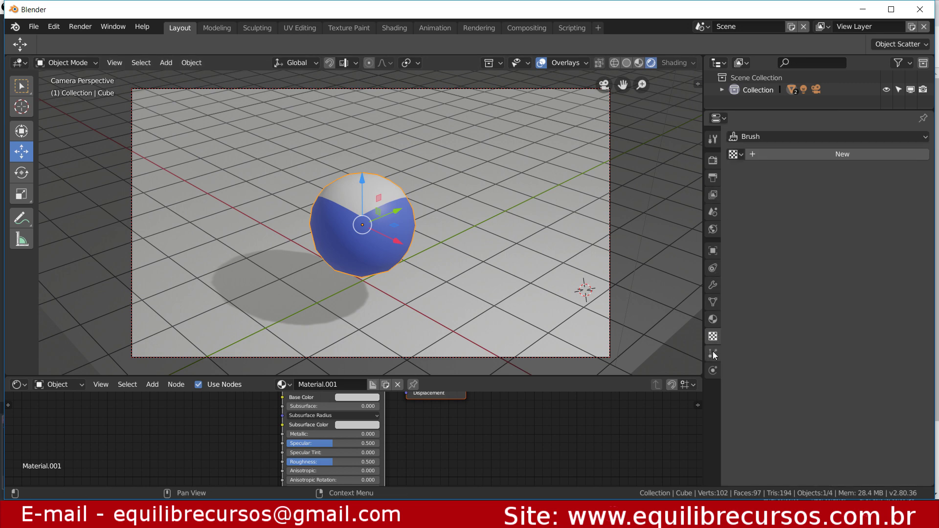
pyautogui.click(714, 353)
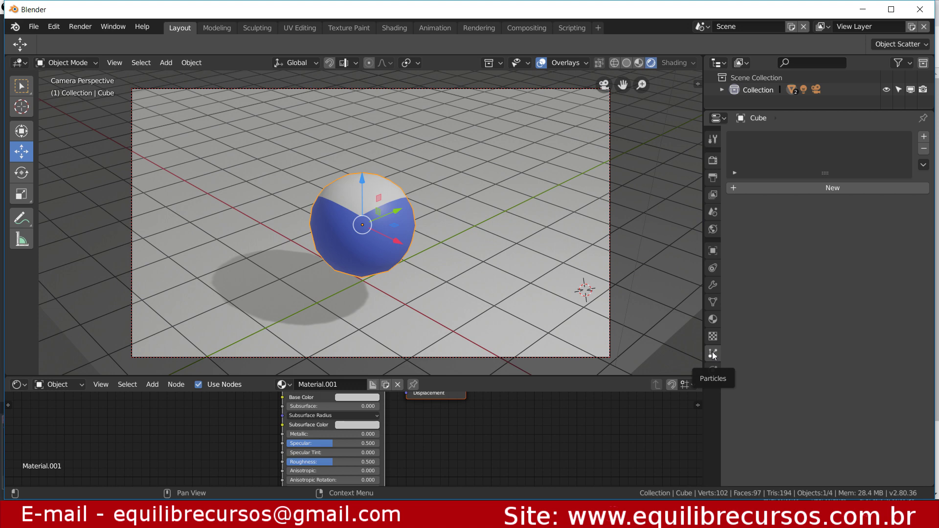
pyautogui.click(832, 189)
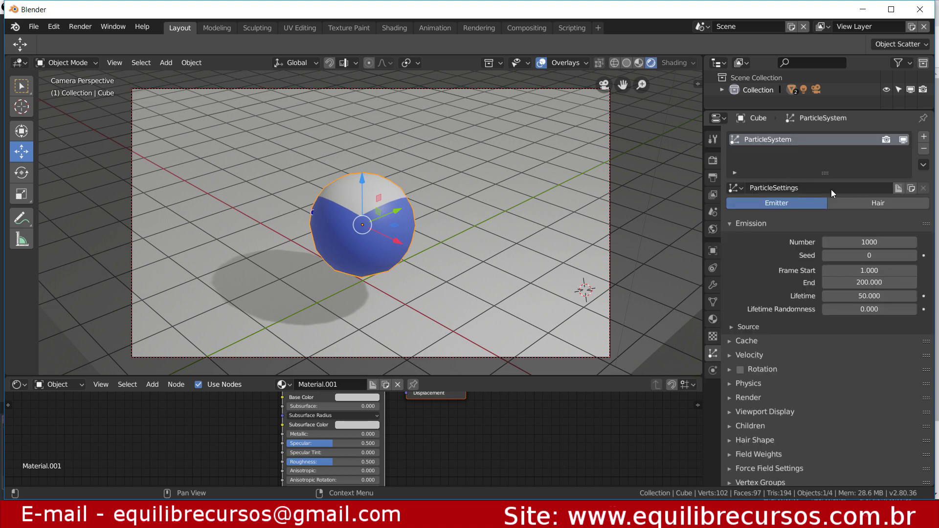
pyautogui.click(855, 200)
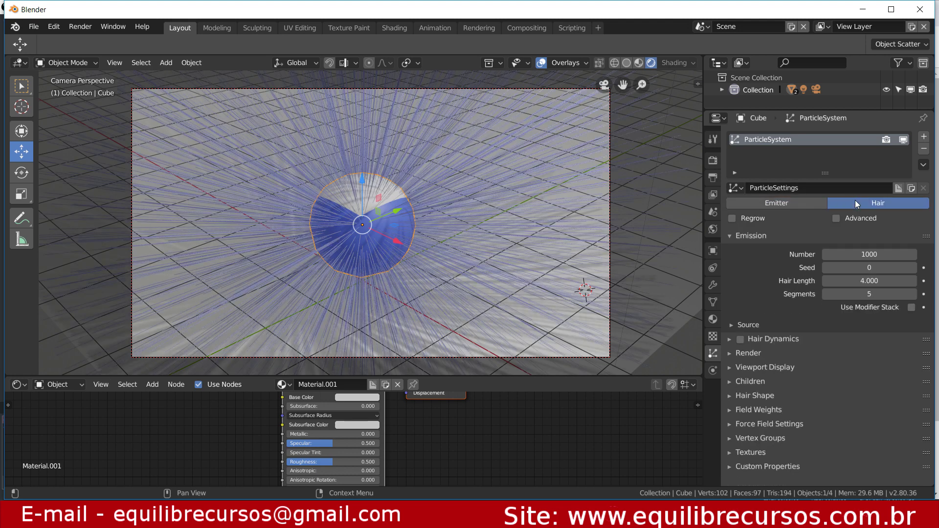
pyautogui.click(837, 218)
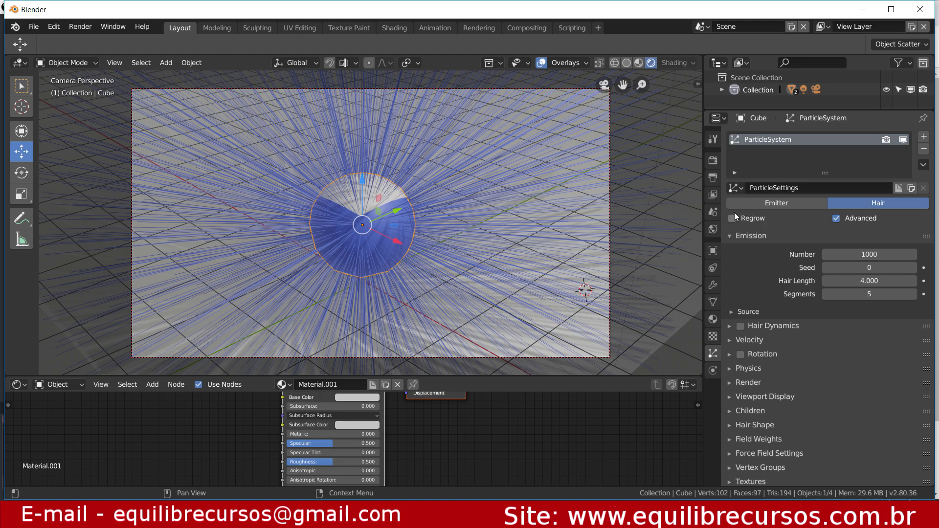
pyautogui.click(713, 371)
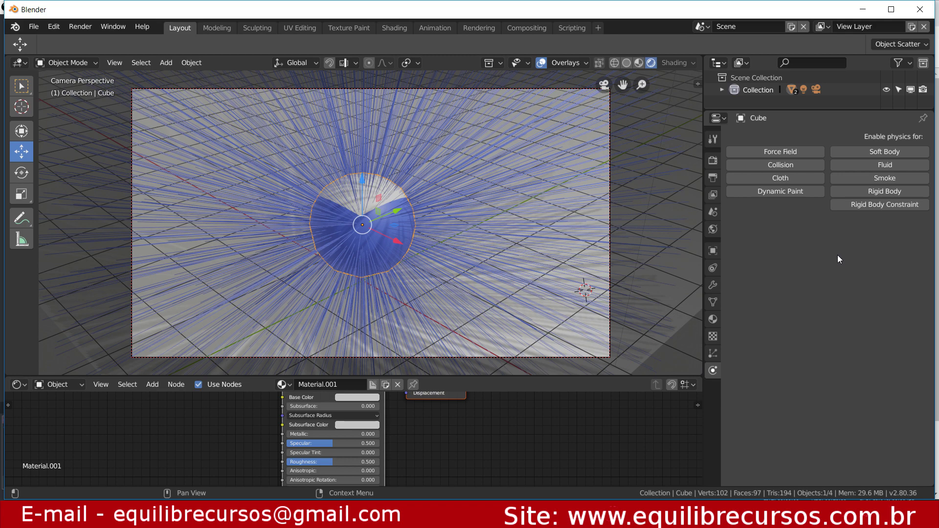
pyautogui.click(714, 353)
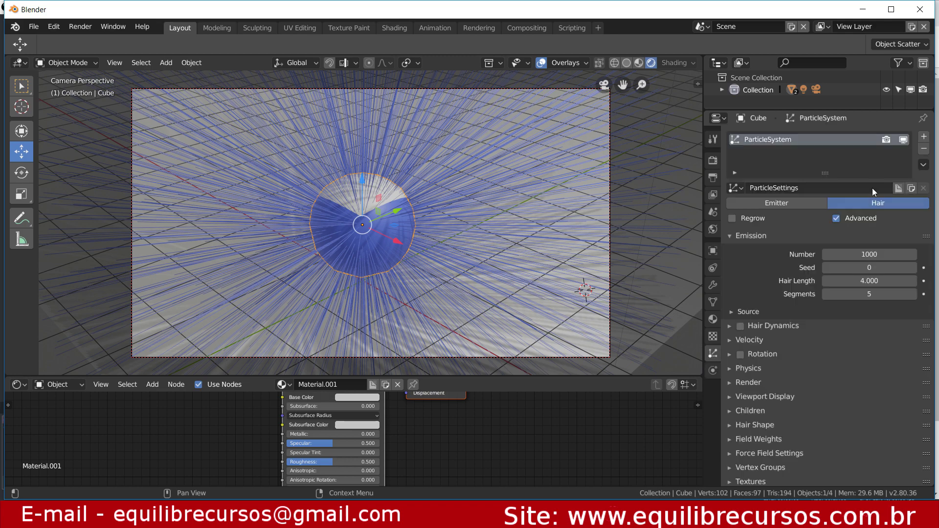
# - Remove the hair particle system and the Subdivision modifier so the cube is sharp again
pyautogui.click(924, 149)
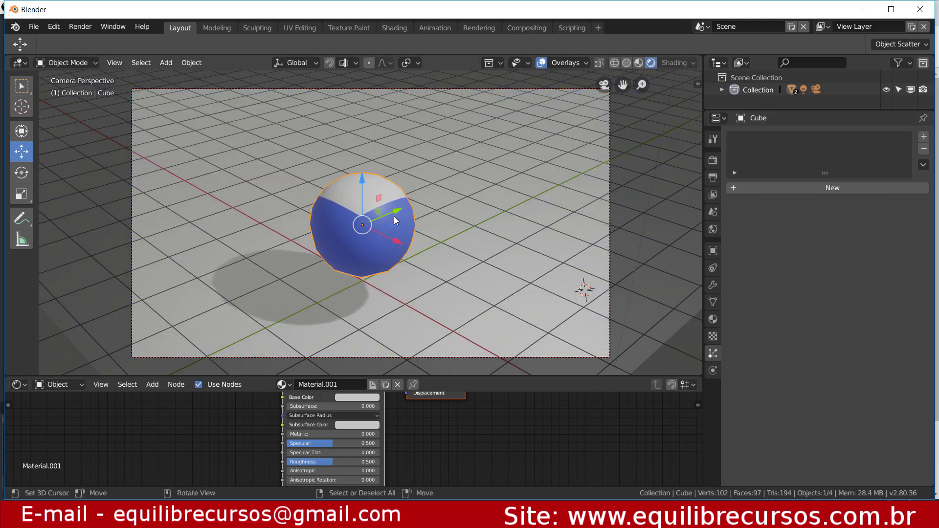
pyautogui.hotkey('ctrl', '2')
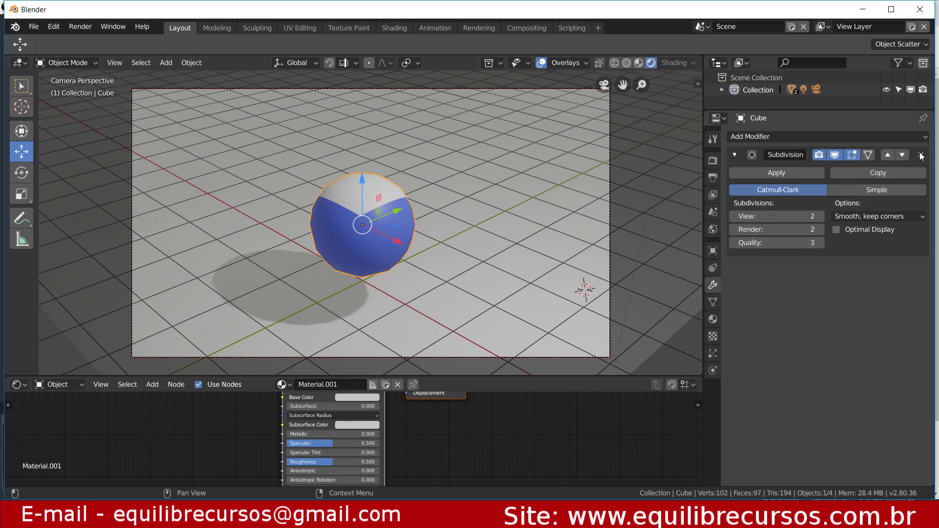
pyautogui.click(921, 155)
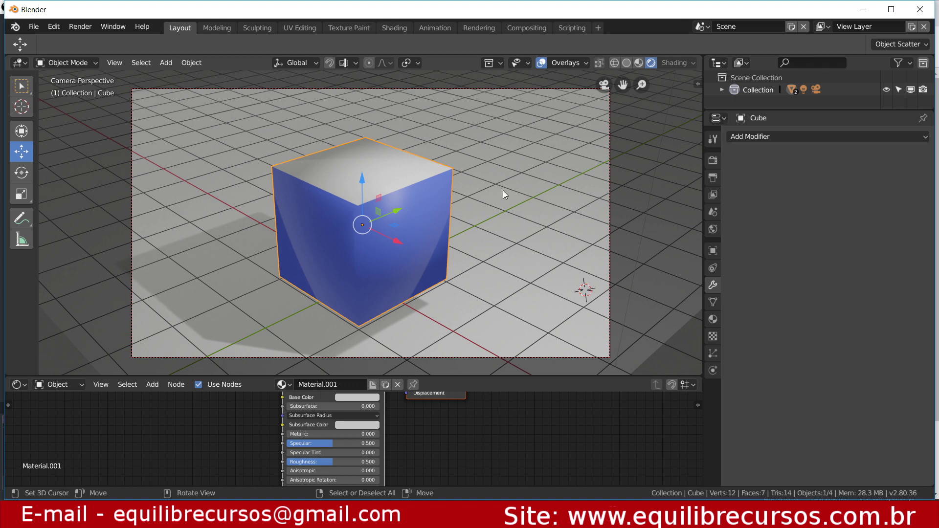
# - Add a smooth-shaded UV Sphere and position it right beside the cube
pyautogui.hotkey('shift', 'a')
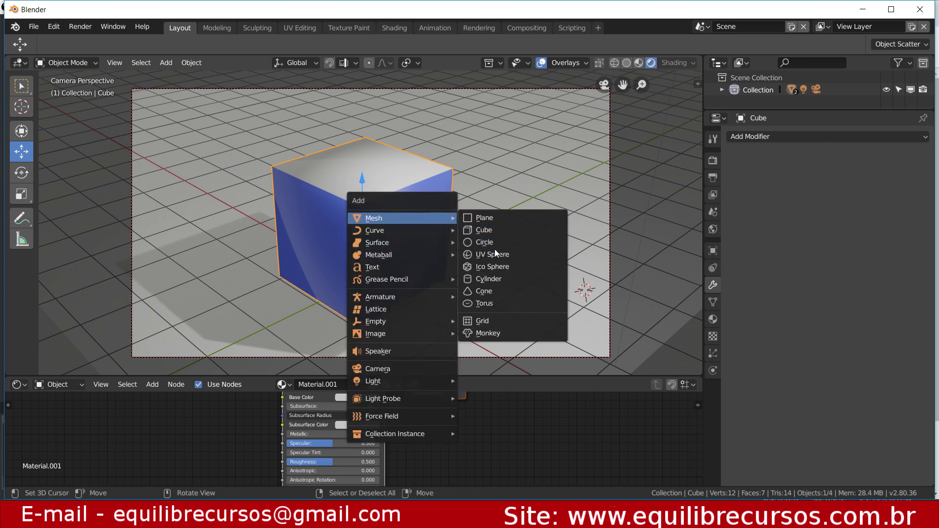
pyautogui.moveTo(374, 218)
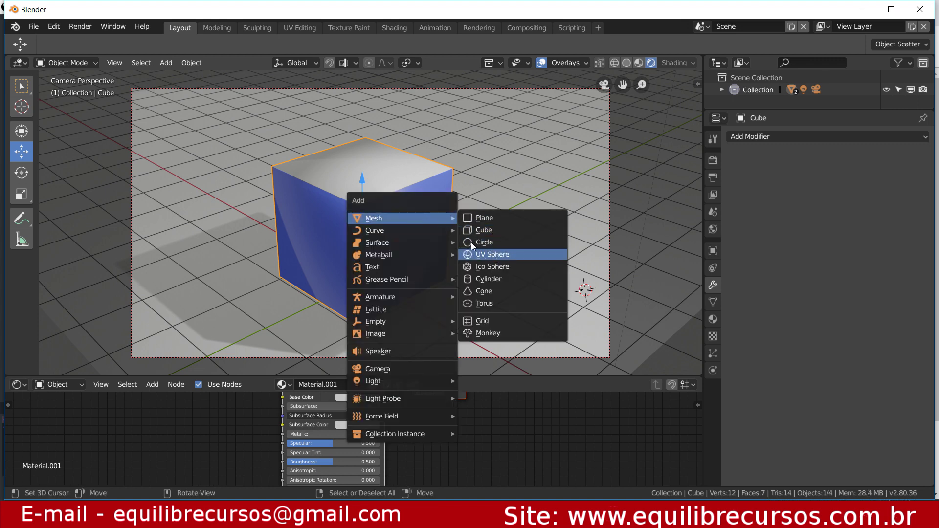
pyautogui.click(493, 254)
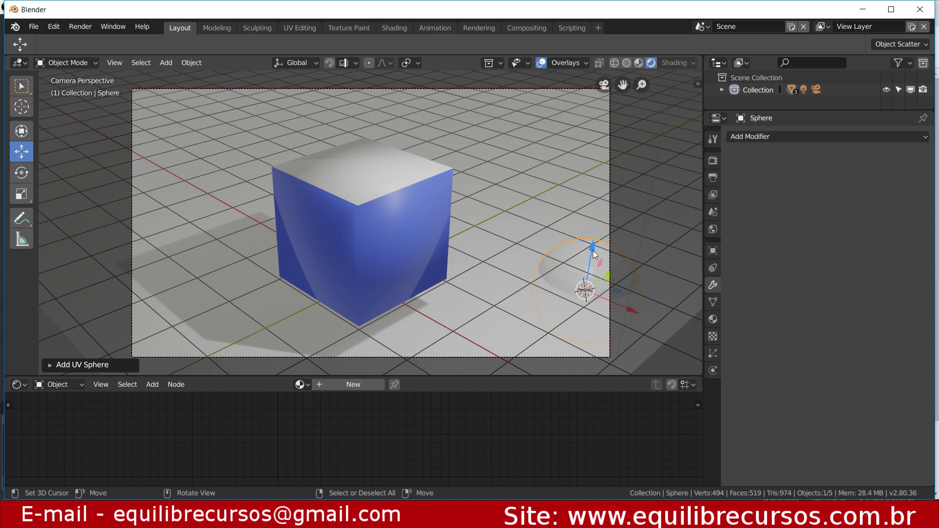
pyautogui.moveTo(594, 251); pyautogui.dragTo(630, 179)
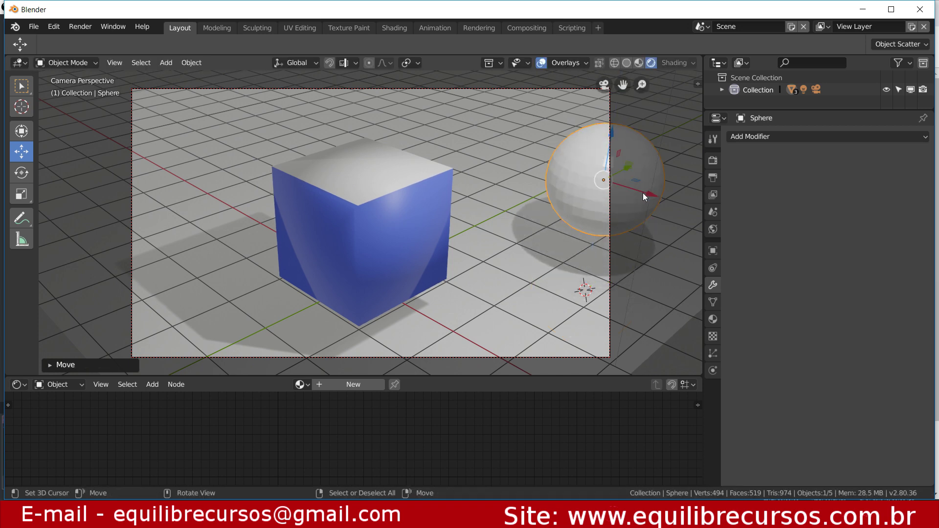
pyautogui.press('g')
pyautogui.click(575, 169)
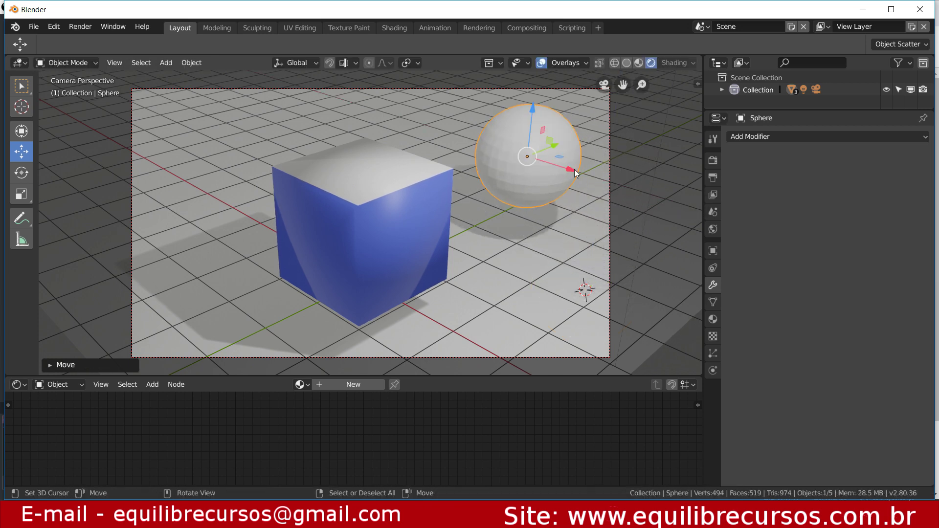
pyautogui.rightClick(579, 205)
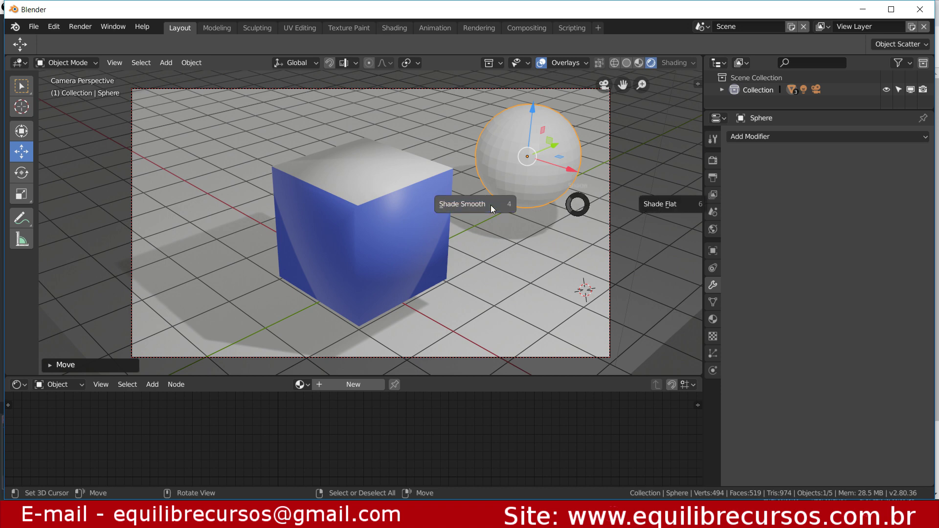
pyautogui.click(491, 204)
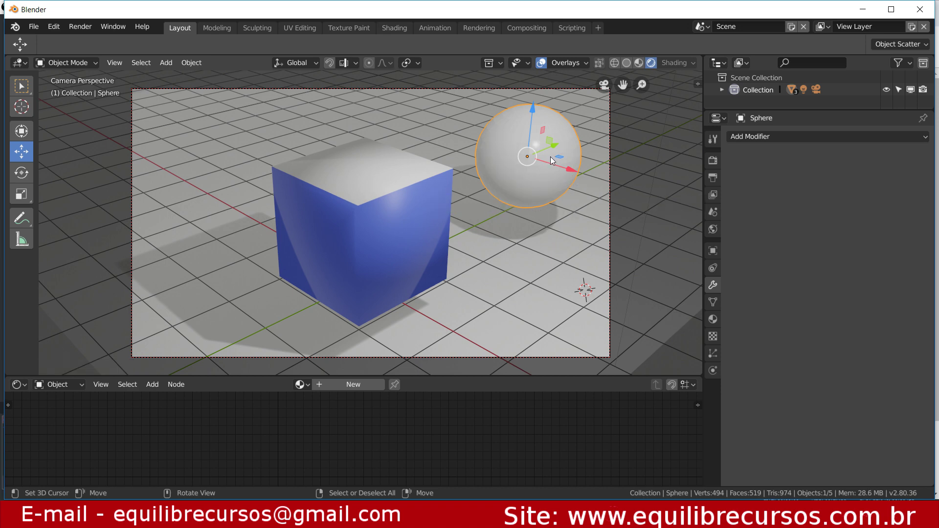
pyautogui.moveTo(552, 160); pyautogui.dragTo(478, 166)
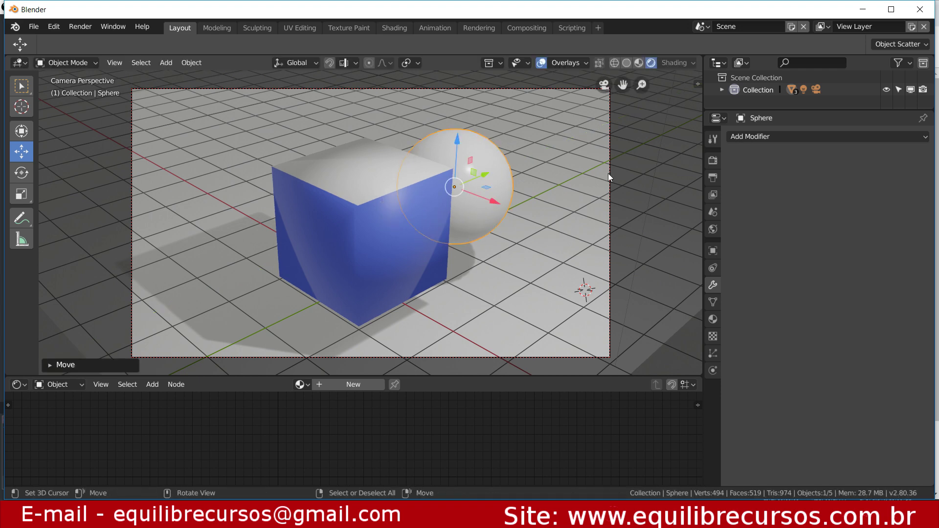
# - Preview the scene with overlays off and on, then show the Eevee Render Properties
pyautogui.click(541, 64)
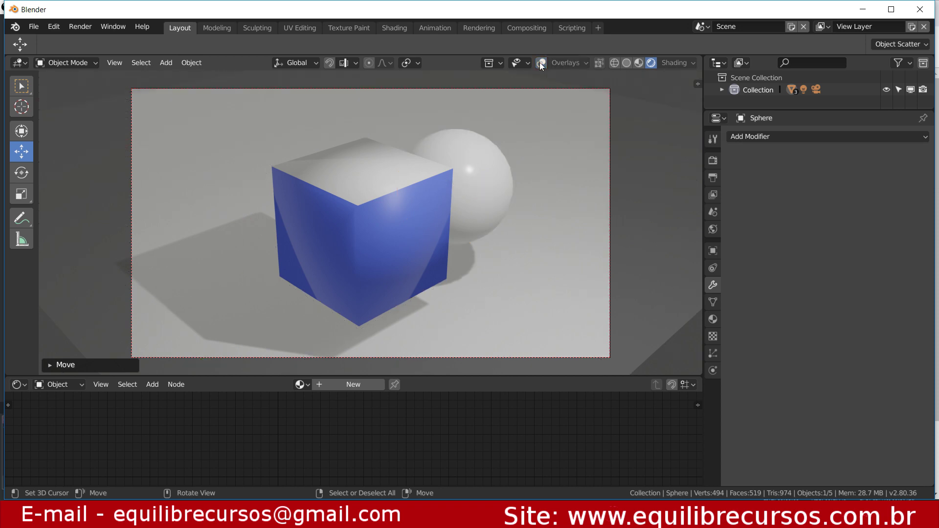
pyautogui.click(541, 64)
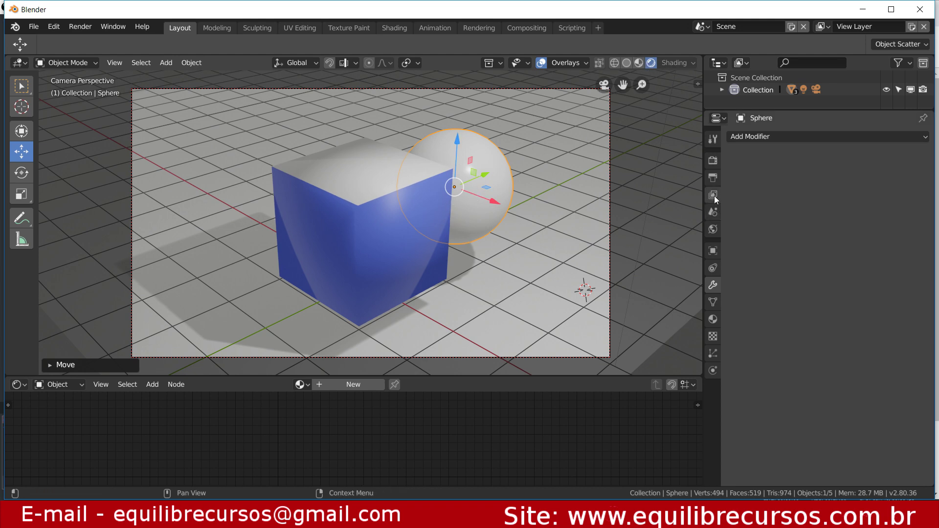
pyautogui.click(711, 214)
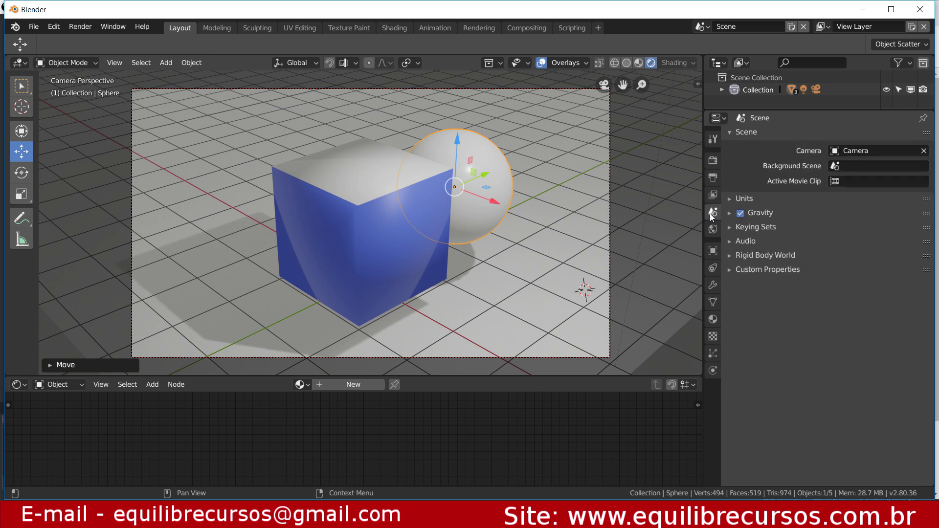
pyautogui.click(713, 179)
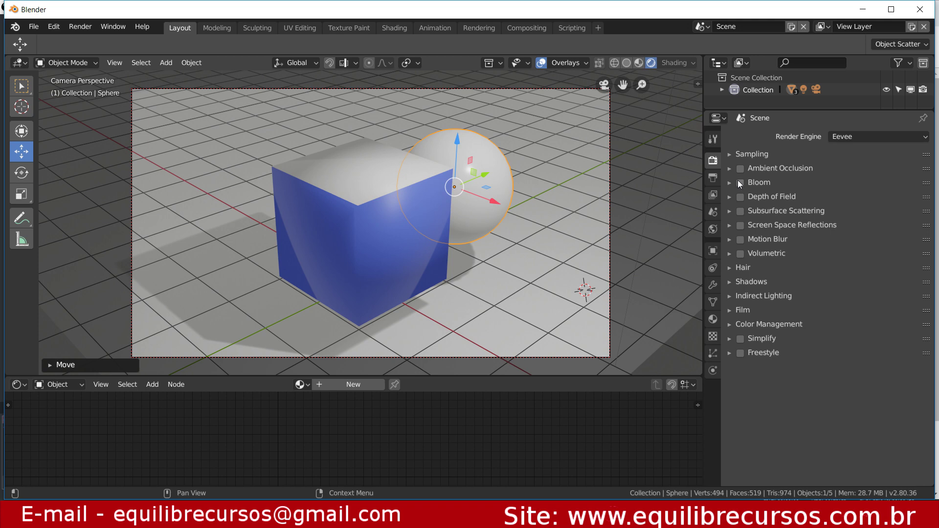
# - Enable Bloom, try several tint colours, and raise Knee to 1.000
pyautogui.click(742, 181)
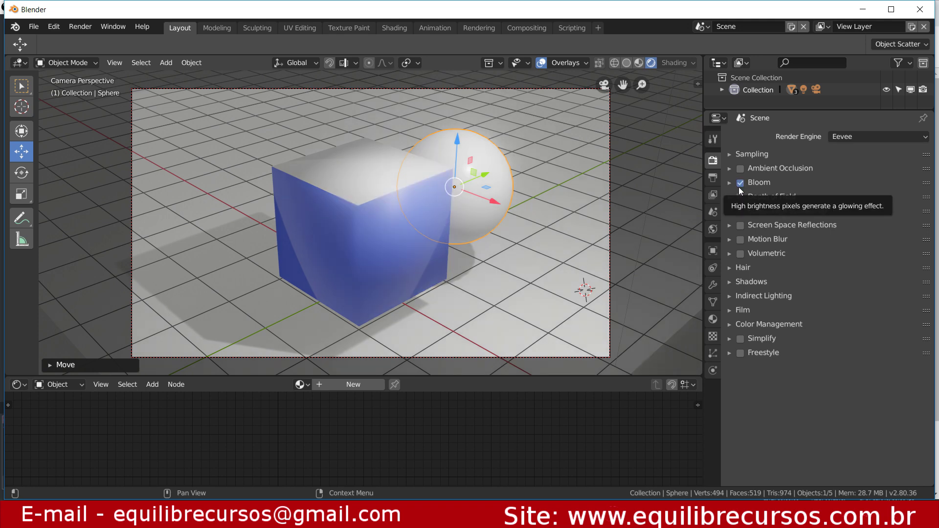
pyautogui.click(730, 183)
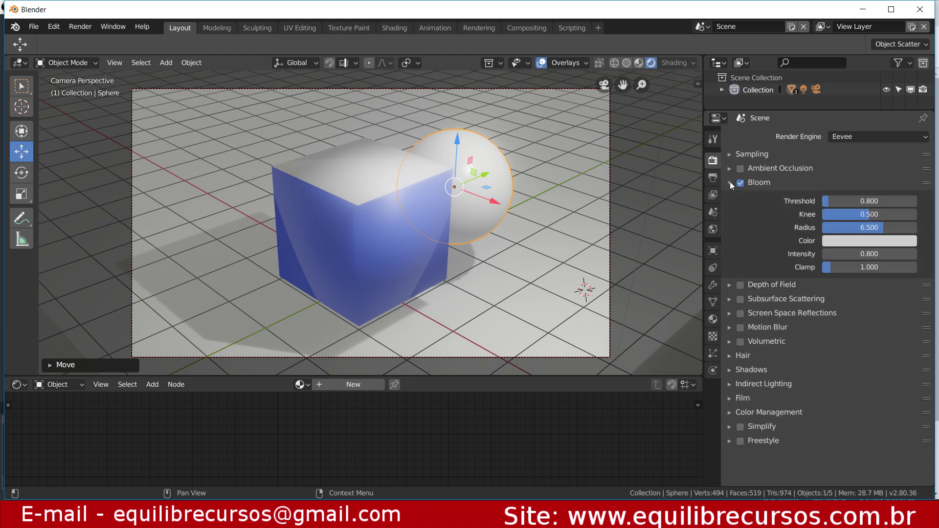
pyautogui.click(844, 242)
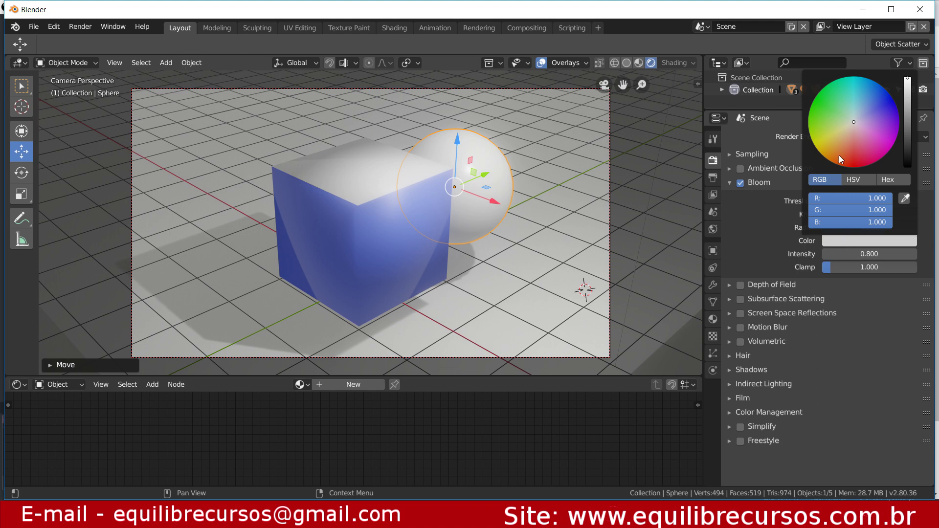
pyautogui.click(833, 128)
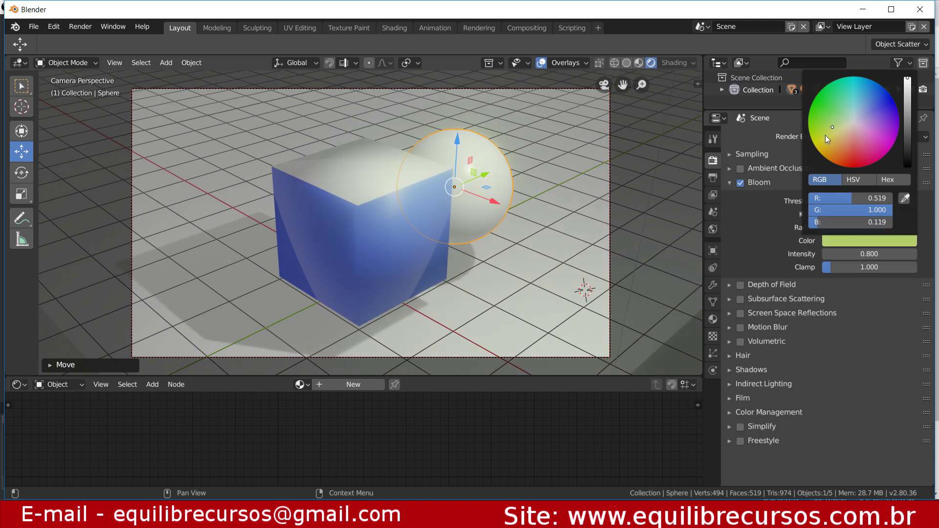
pyautogui.click(826, 136)
pyautogui.click(873, 108)
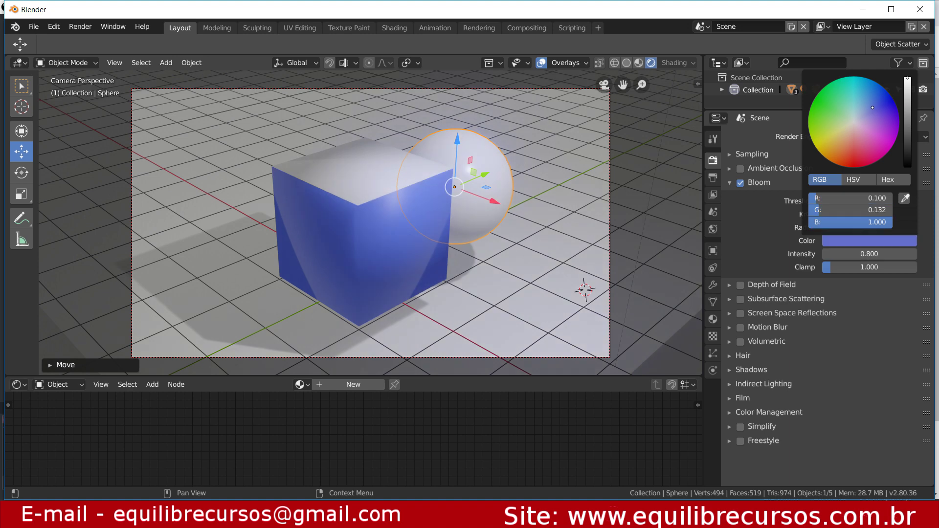
pyautogui.click(881, 98)
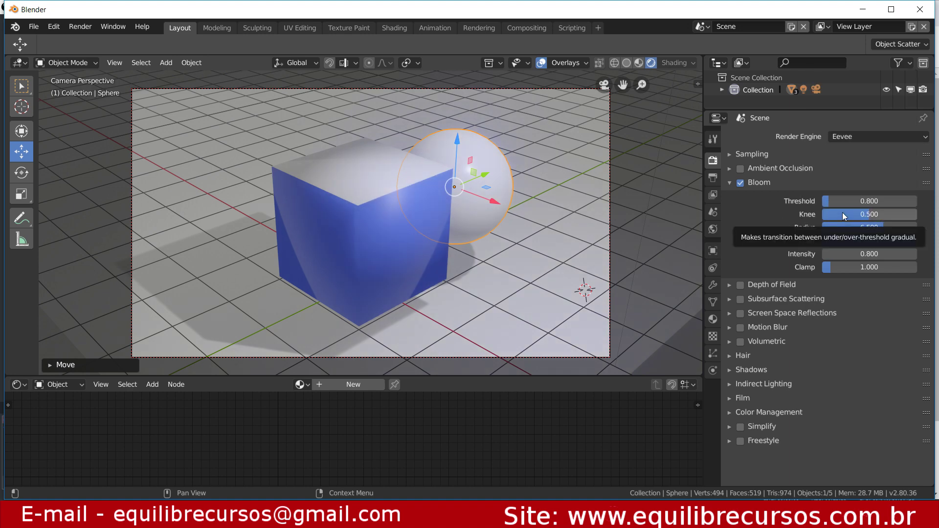
pyautogui.moveTo(842, 213); pyautogui.dragTo(888, 214)
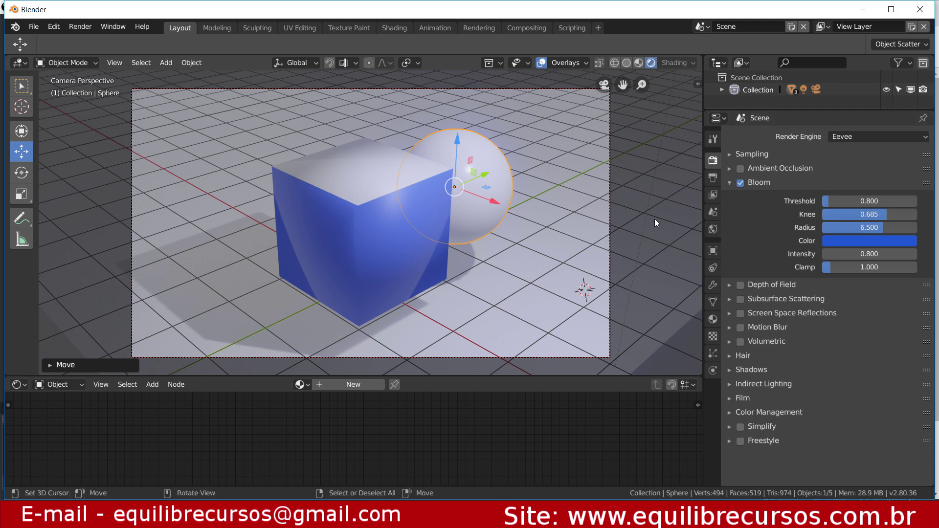
# - Set the bloom tint to yellow and Radius to 10.000, then collapse the Bloom panel
pyautogui.click(854, 241)
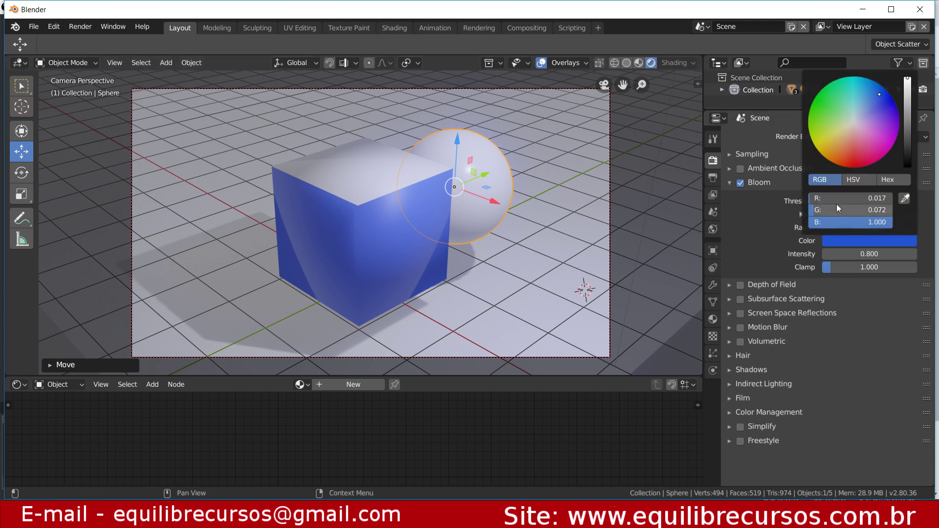
pyautogui.click(838, 135)
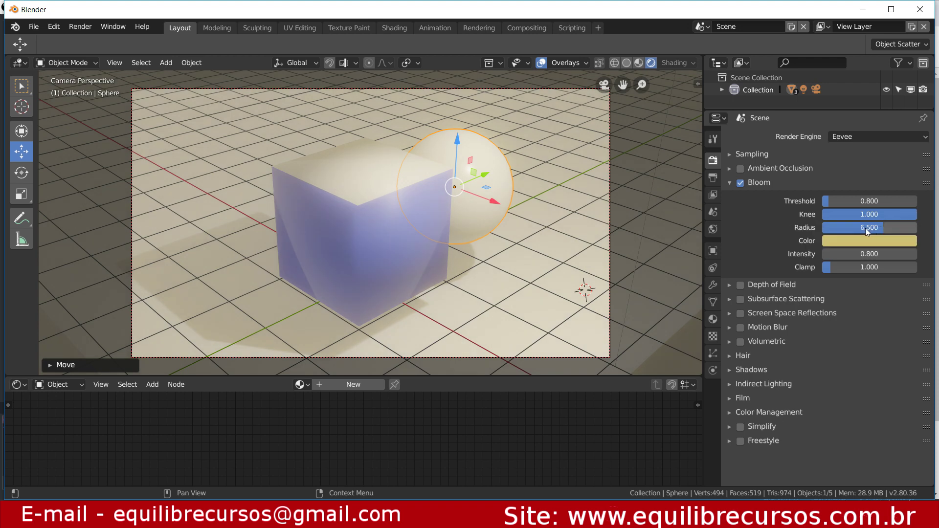
pyautogui.moveTo(866, 228)
pyautogui.mouseDown()
pyautogui.moveTo(915, 228)
pyautogui.moveTo(872, 228)
pyautogui.mouseUp()
pyautogui.click(729, 185)
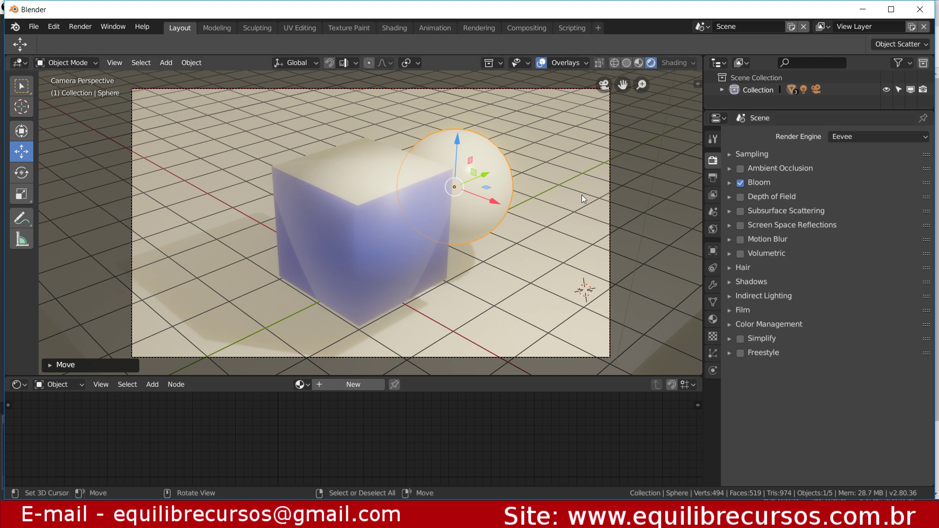
# - Enable Screen Space Reflections with Refraction ticked, then collapse its panel
pyautogui.click(729, 225)
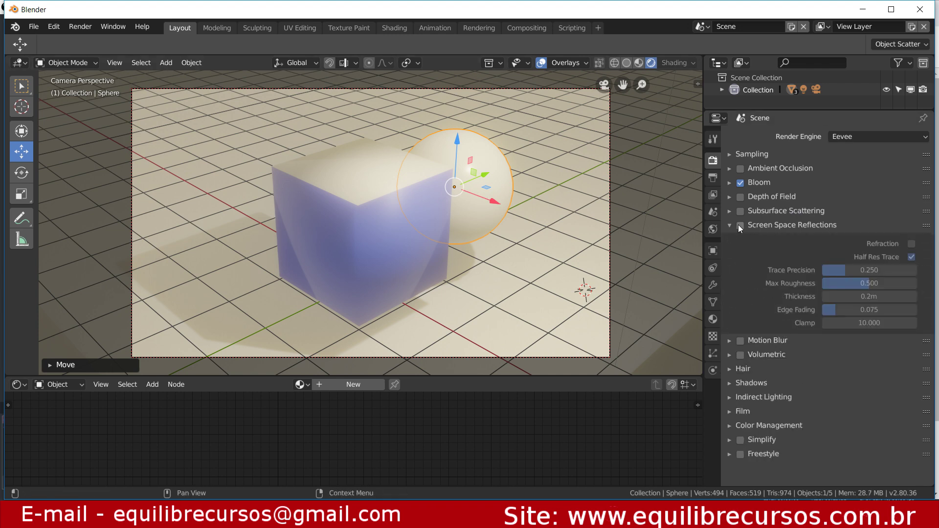
pyautogui.click(740, 226)
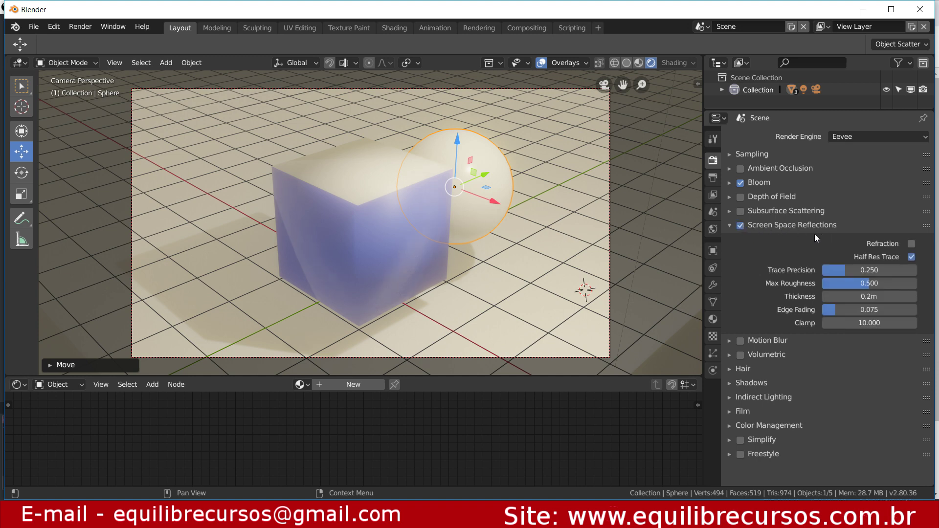
pyautogui.click(912, 243)
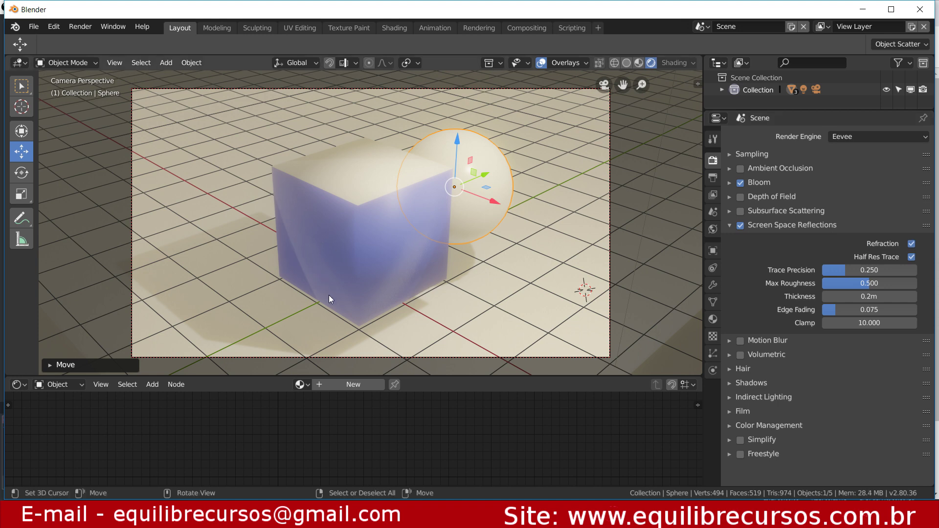
pyautogui.click(728, 225)
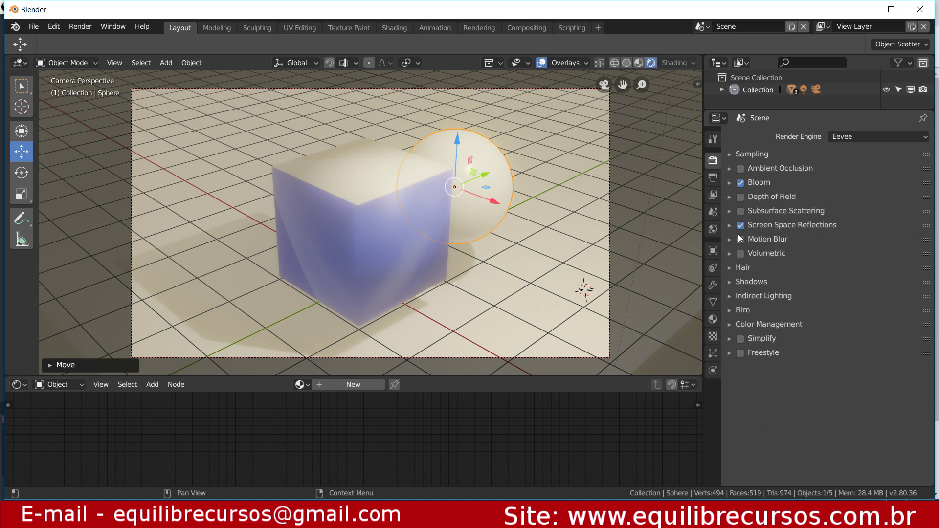
# - Set the Filmic colour management look to Very High Contrast
pyautogui.click(732, 282)
pyautogui.click(728, 282)
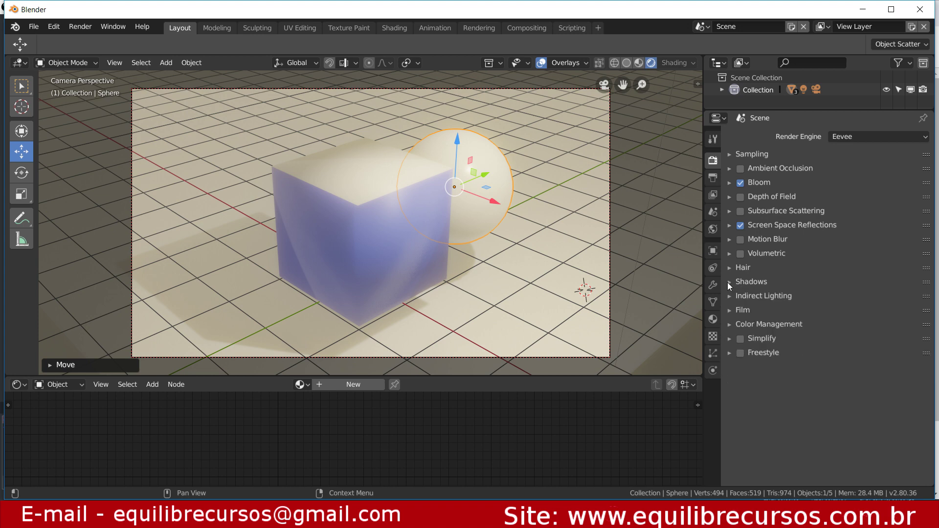
pyautogui.click(739, 324)
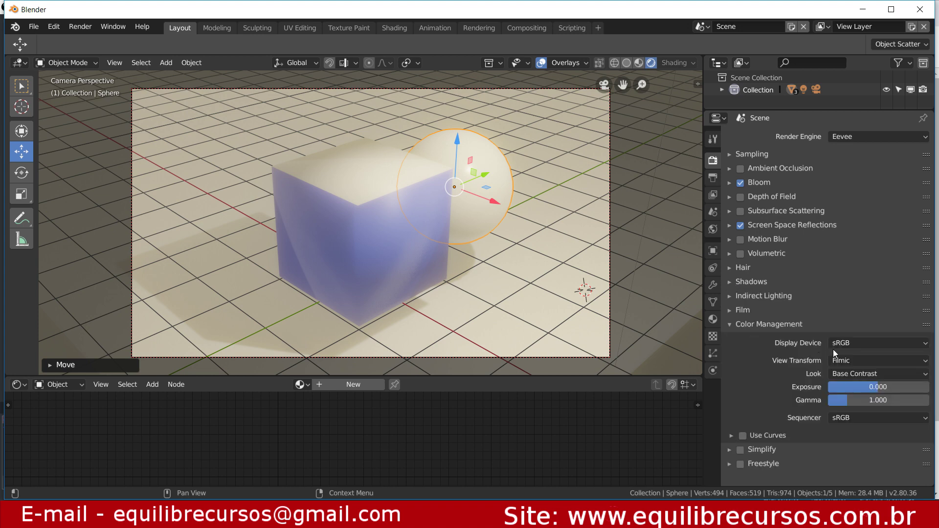
pyautogui.click(856, 374)
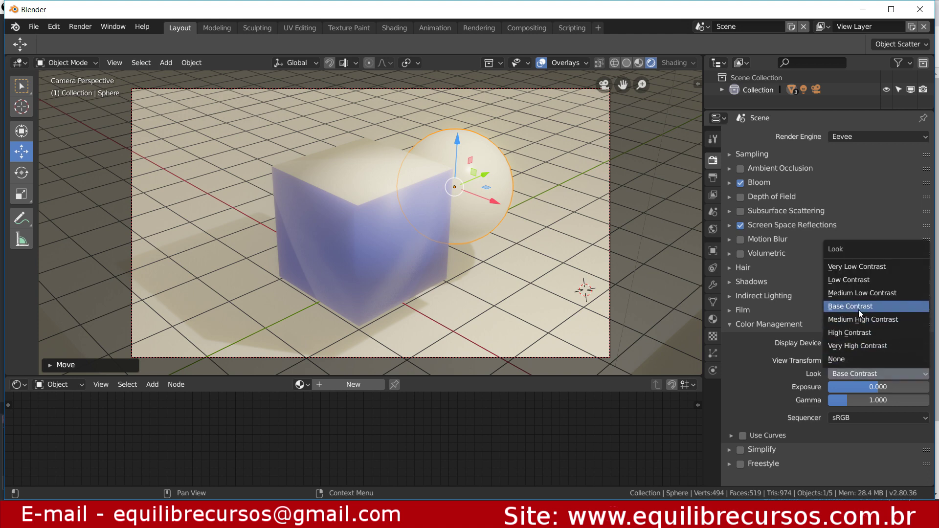
pyautogui.click(845, 345)
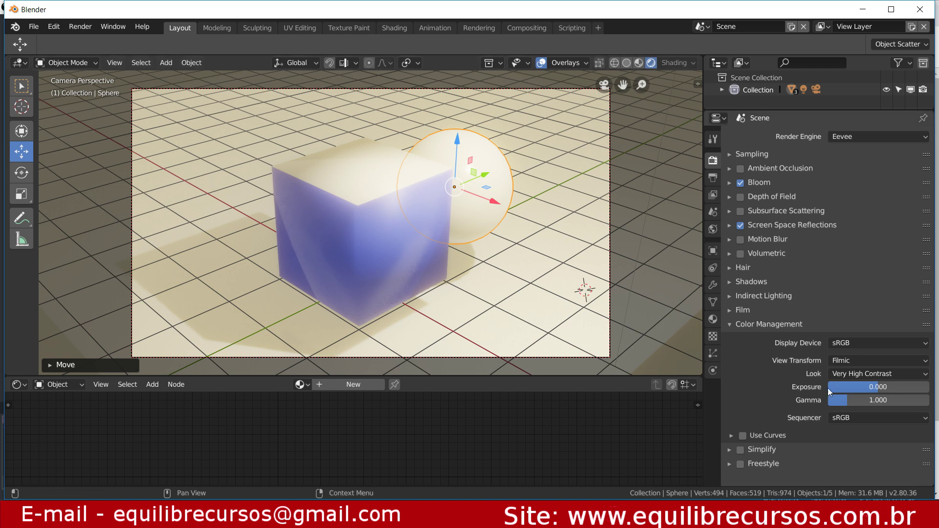
# - Try an exposure of 1.000, then set the exposure back to 0
pyautogui.moveTo(861, 386)
pyautogui.mouseDown()
pyautogui.moveTo(930, 386)
pyautogui.moveTo(836, 386)
pyautogui.moveTo(856, 387)
pyautogui.mouseUp()
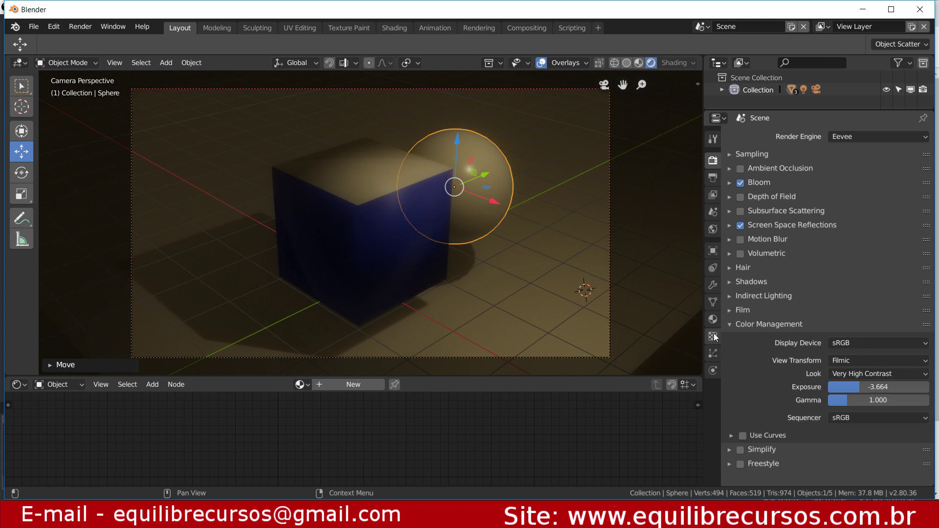
pyautogui.click(864, 386)
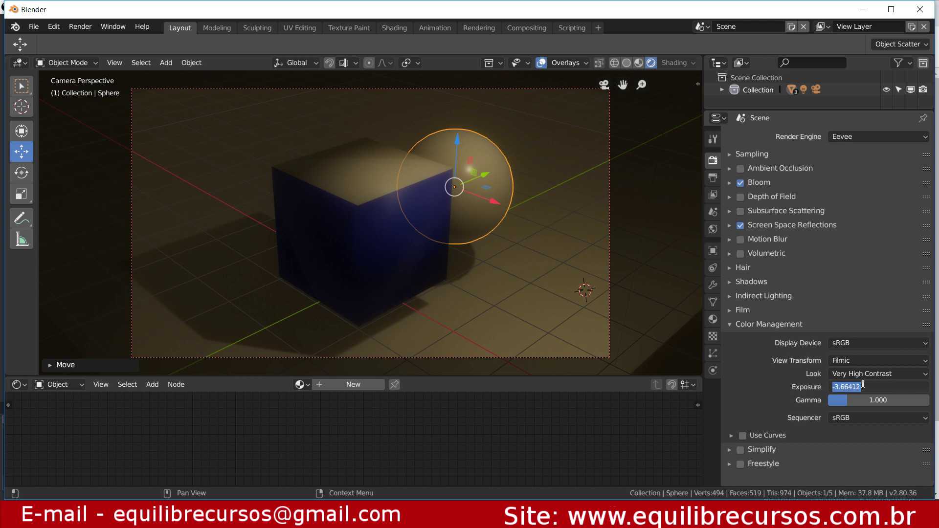
pyautogui.write('1')
pyautogui.press('Return')
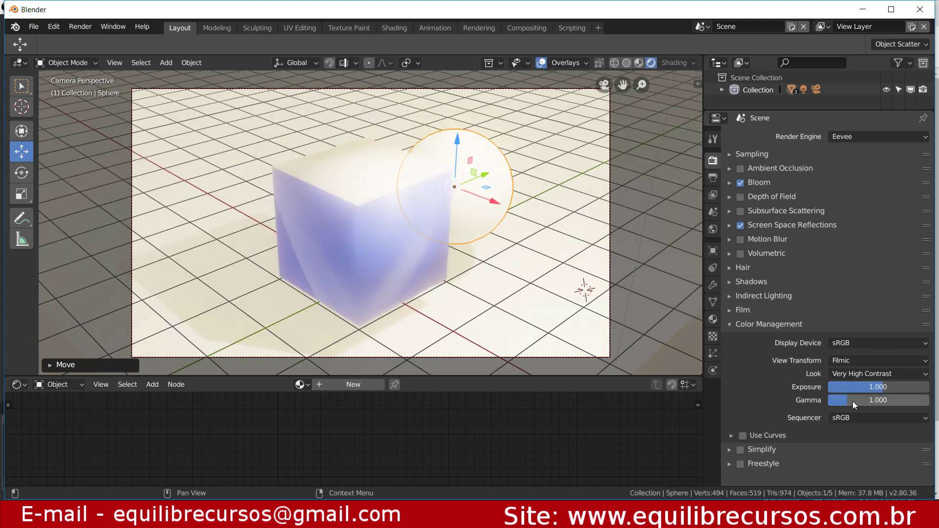
pyautogui.click(869, 388)
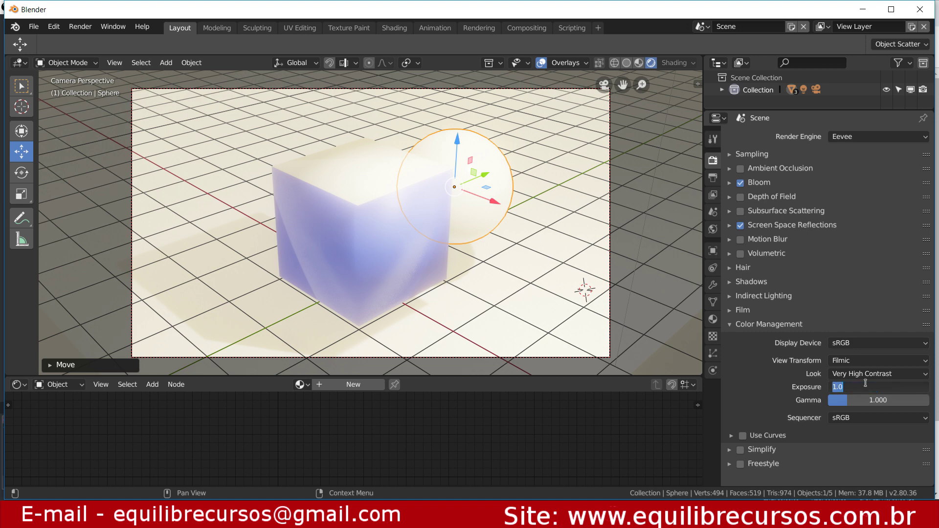
pyautogui.write('0')
pyautogui.press('Return')
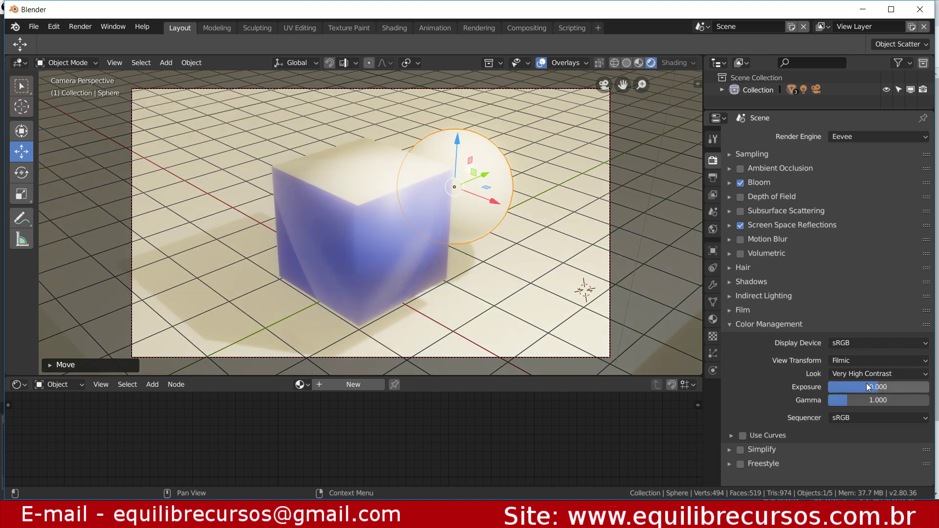
# - Turn on Use Curves in the colour management settings
pyautogui.click(729, 324)
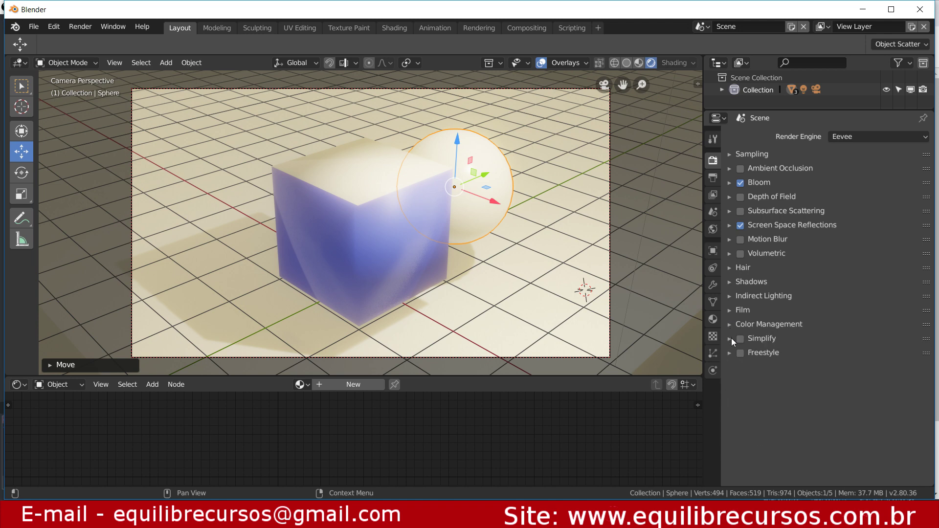
pyautogui.click(730, 325)
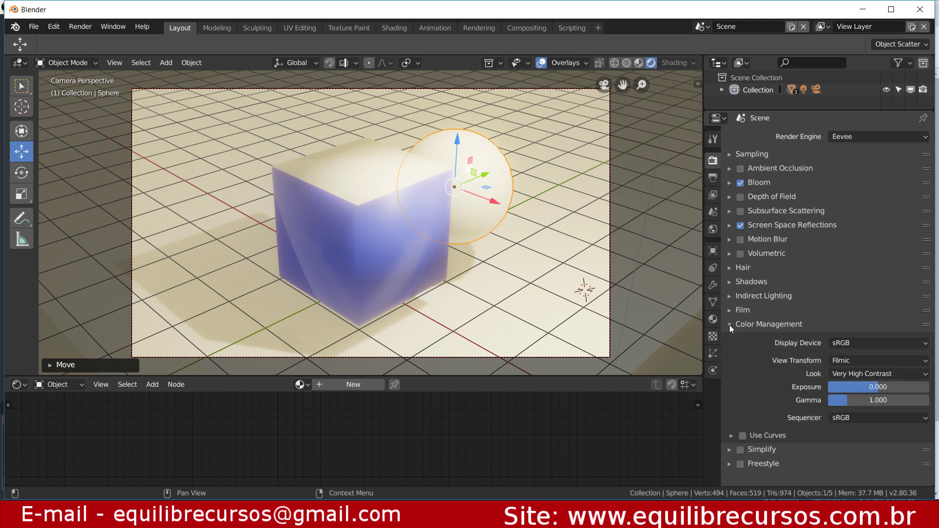
pyautogui.click(742, 436)
# - Move the curve's black point right to X 0.16067 and pull its white point left
pyautogui.click(731, 436)
pyautogui.scroll(-2, 759, 359)
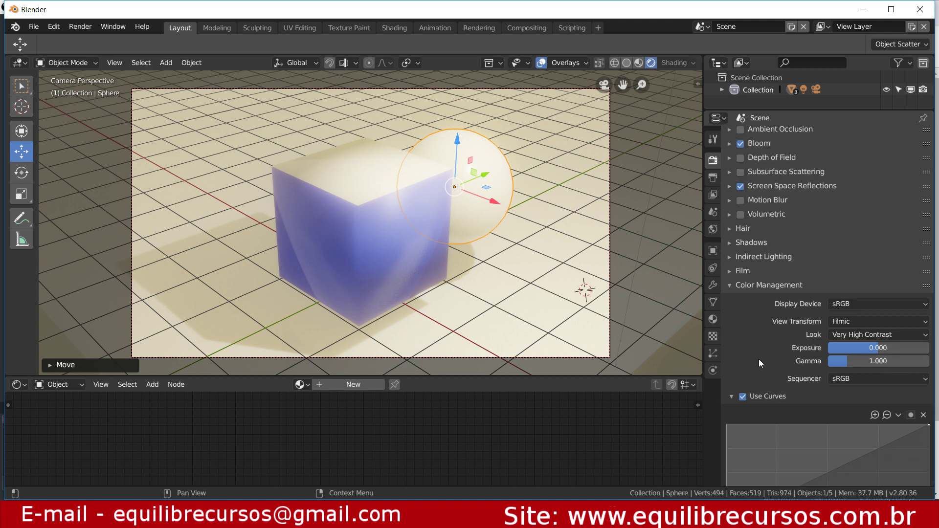
pyautogui.scroll(-3, 789, 336)
pyautogui.scroll(-3, 790, 337)
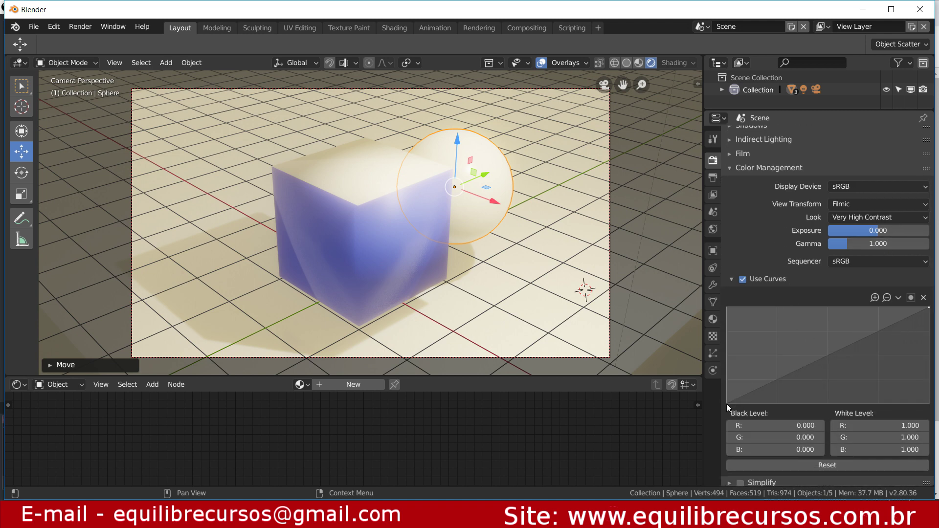
pyautogui.moveTo(727, 403)
pyautogui.mouseDown()
pyautogui.moveTo(761, 404)
pyautogui.moveTo(729, 372)
pyautogui.moveTo(737, 403)
pyautogui.moveTo(759, 405)
pyautogui.mouseUp()
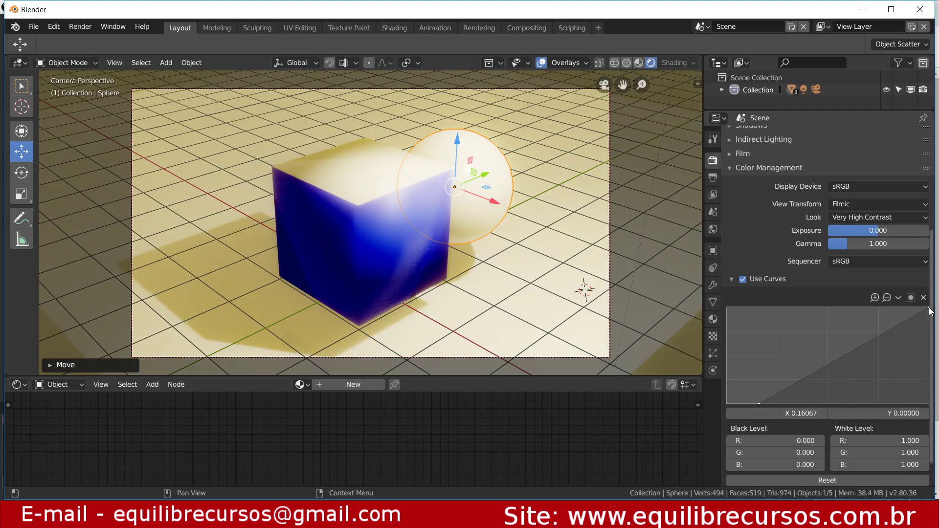
pyautogui.moveTo(930, 308); pyautogui.dragTo(899, 309)
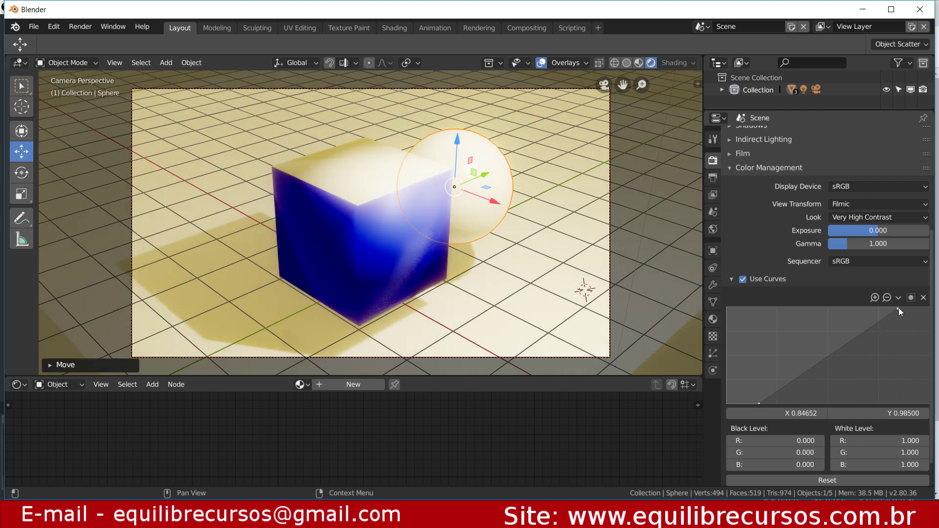